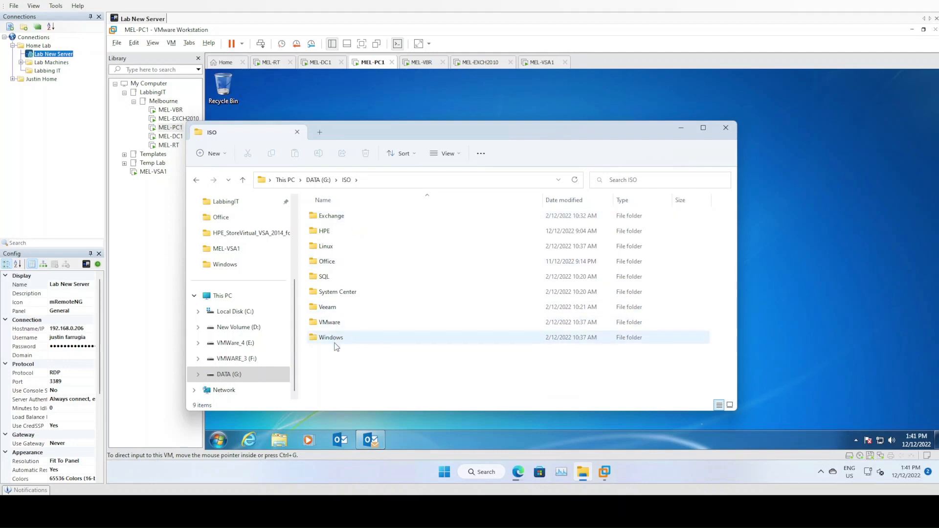
# Open the VMware ISO folder and select the VMware-VMvisor-Installer-201912001 ISO.
pyautogui.doubleClick(329, 322)
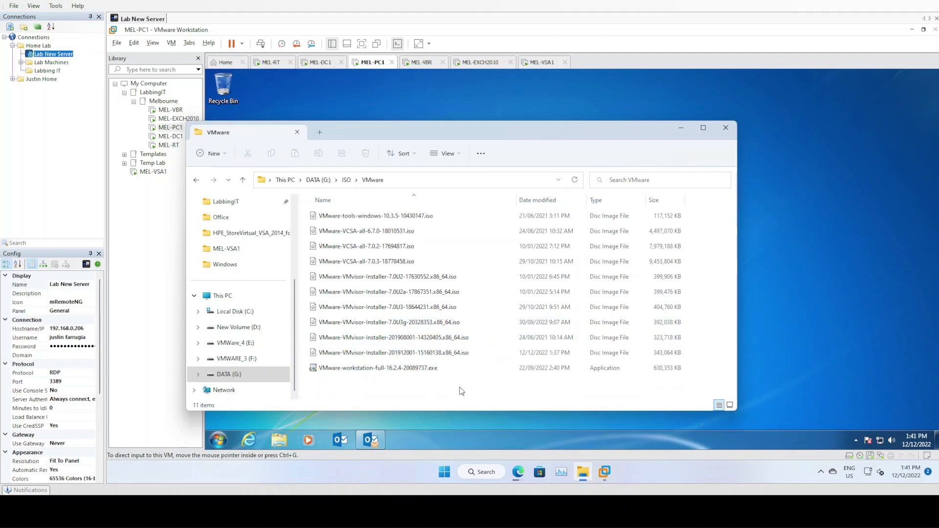
pyautogui.click(446, 356)
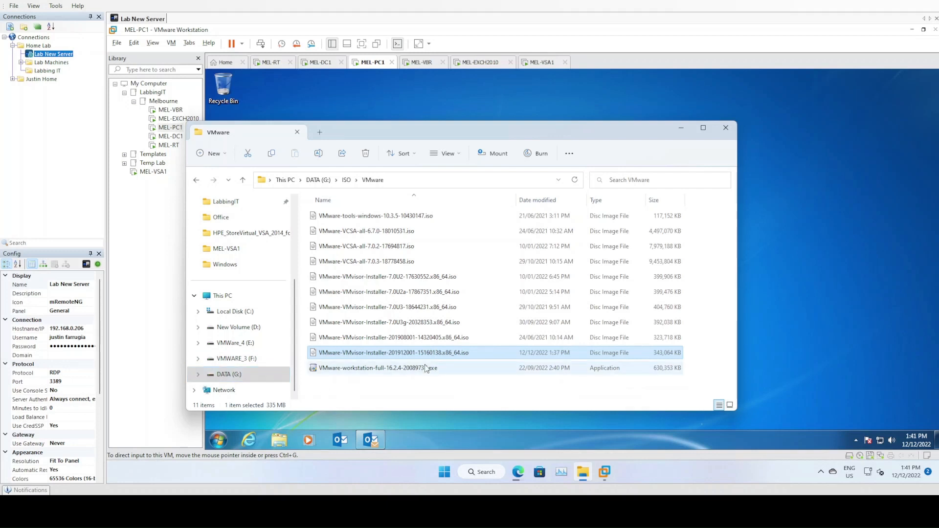
# Close File Explorer and start a New Virtual Machine wizard with the chosen configuration type.
pyautogui.click(725, 127)
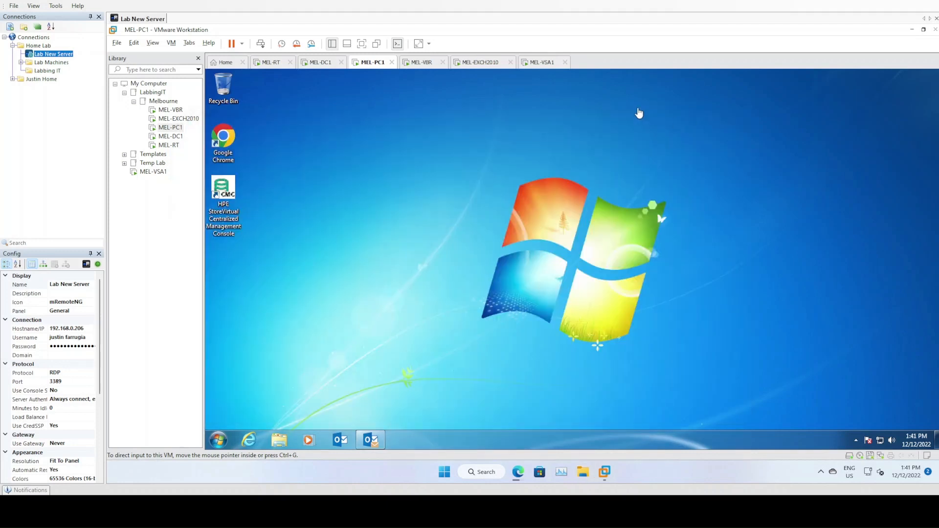
pyautogui.click(559, 128)
pyautogui.click(114, 42)
pyautogui.click(123, 55)
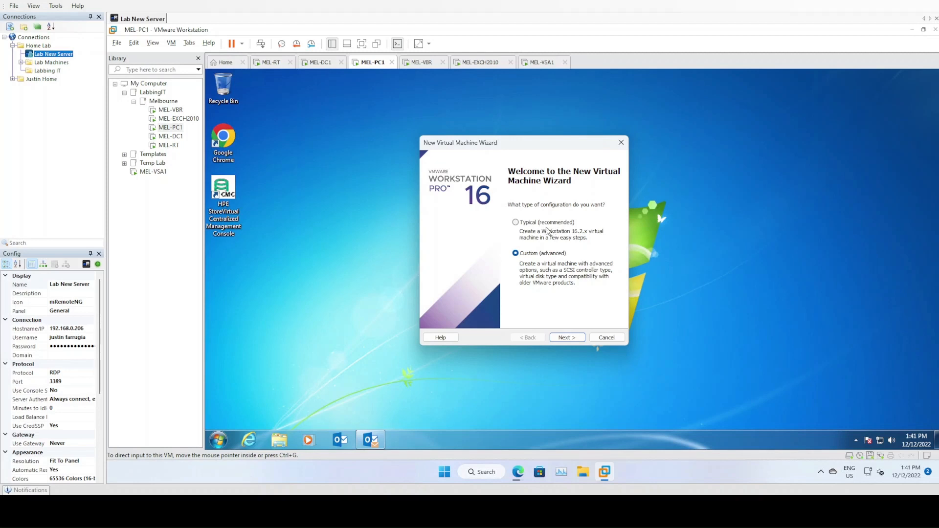
pyautogui.click(533, 226)
pyautogui.click(565, 339)
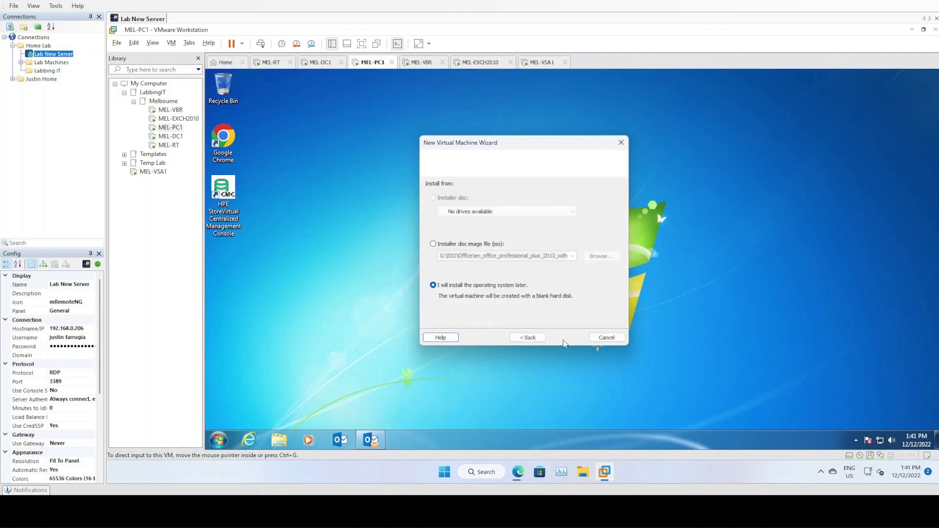
# Use the VMware-VMvisor-Installer-201912001 ISO from ISO\VMware as the installer disc image.
pyautogui.click(434, 243)
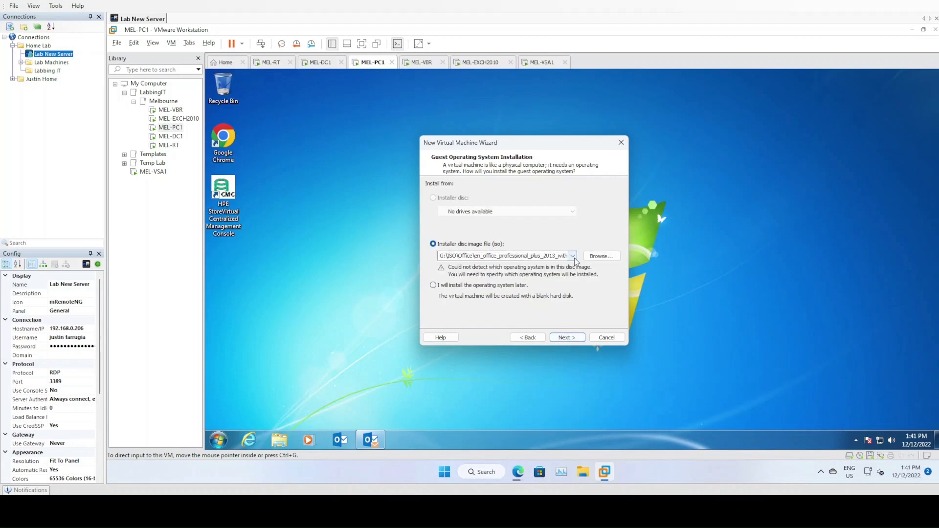
pyautogui.click(594, 257)
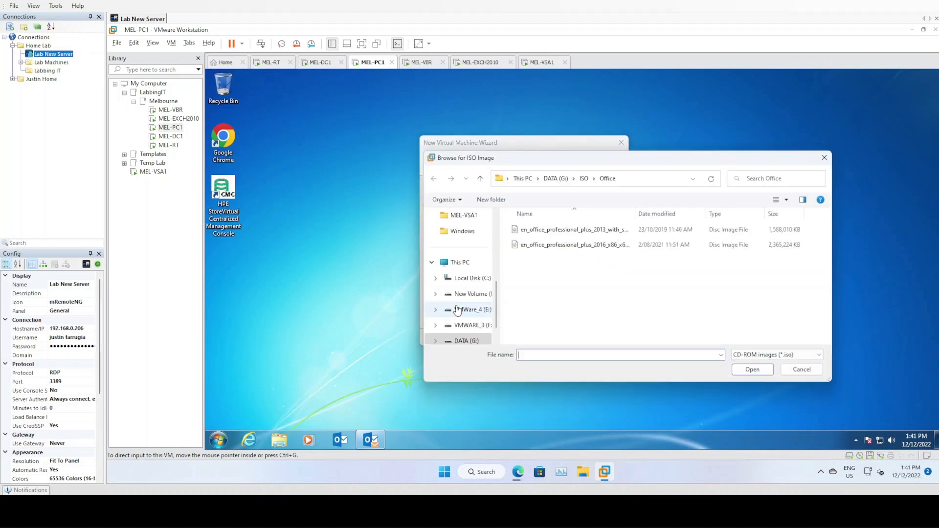
pyautogui.click(583, 179)
pyautogui.scroll(-1, 578, 294)
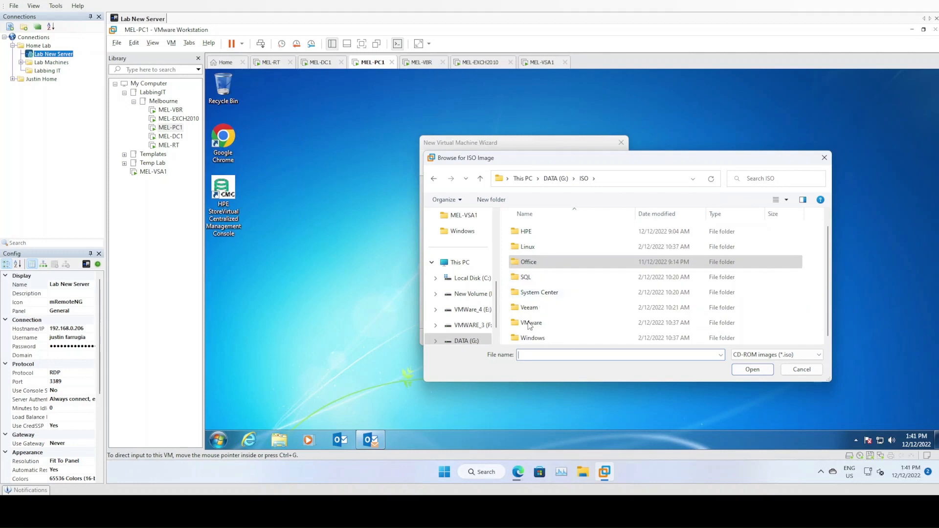
pyautogui.doubleClick(527, 322)
pyautogui.click(674, 215)
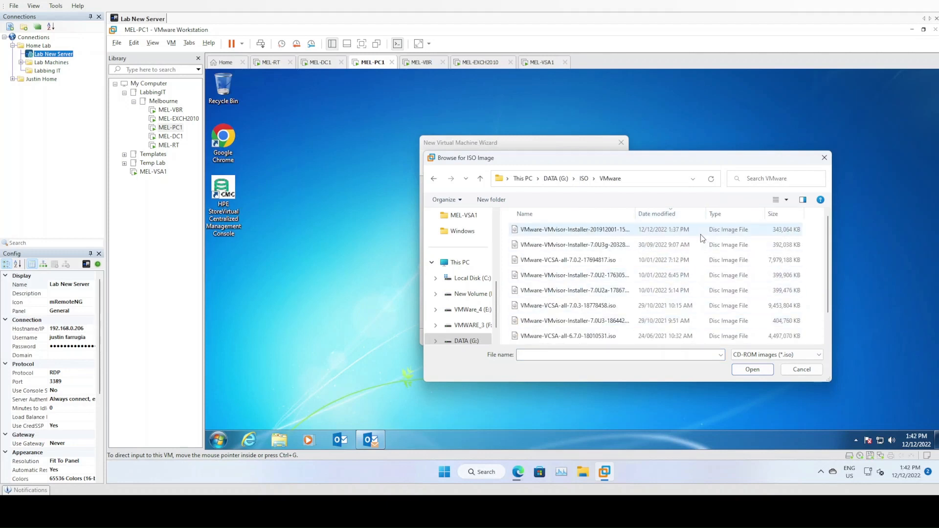
pyautogui.click(677, 231)
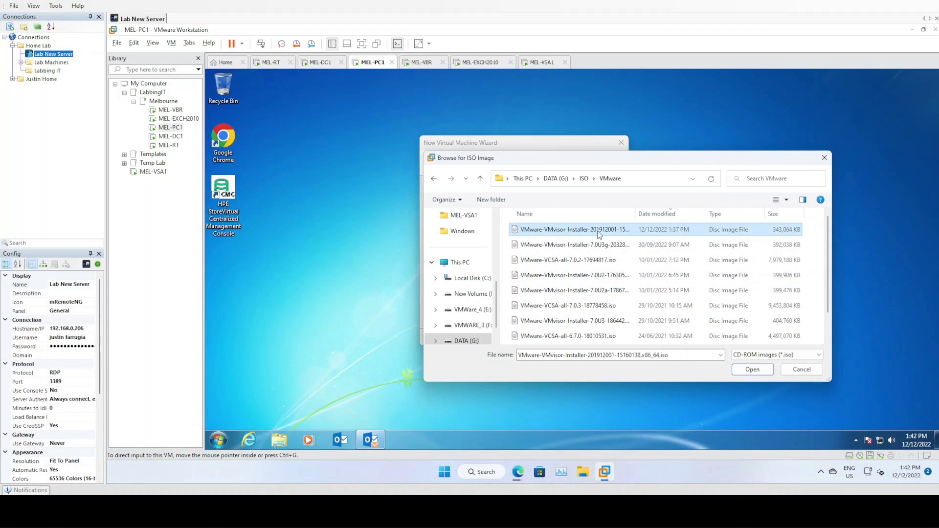
pyautogui.click(736, 374)
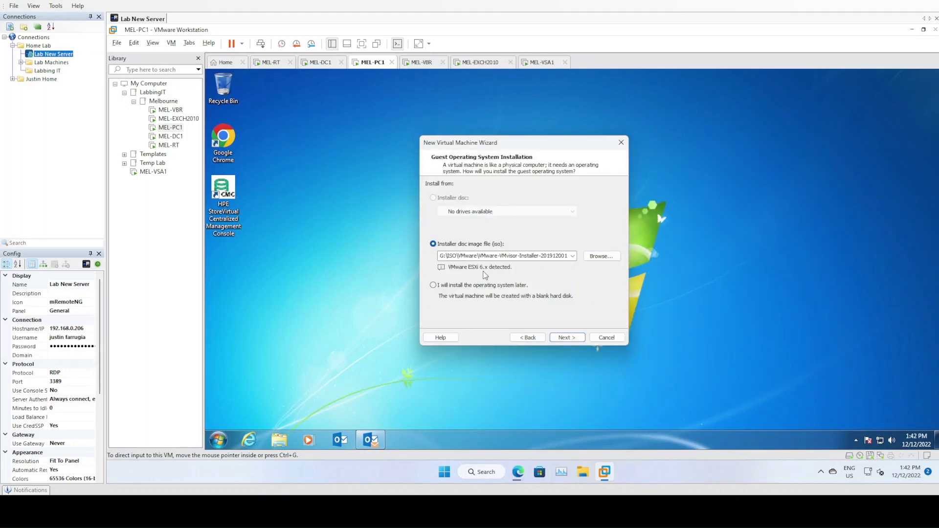
# Name the new virtual machine MEL-ESX1.
pyautogui.click(567, 337)
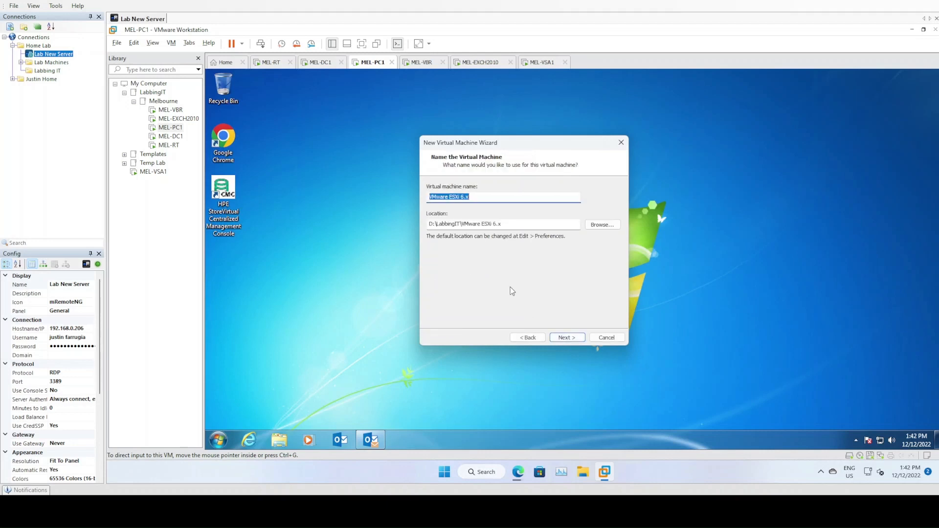
pyautogui.write('MEL-ESX1')
pyautogui.press('Tab')
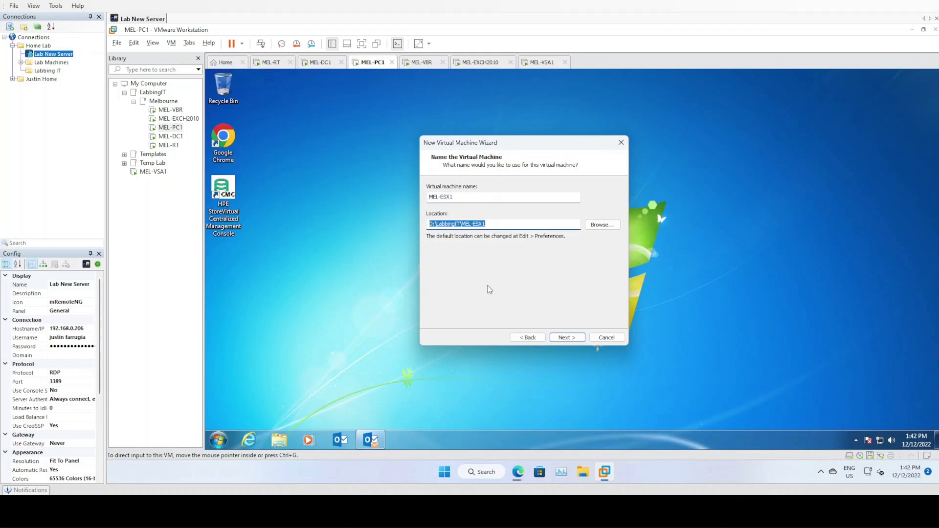
# Keep a 20 GB virtual disk stored as a single file, then open Customize Hardware.
pyautogui.click(567, 337)
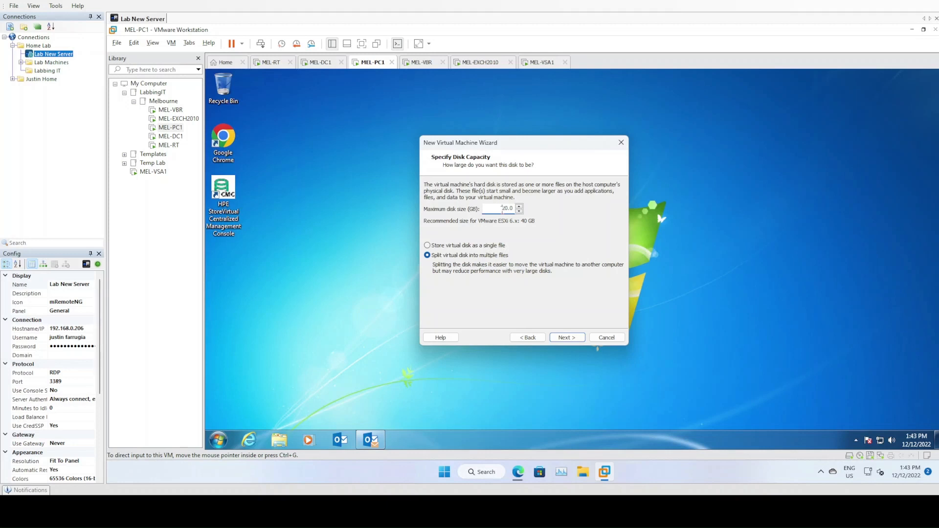
pyautogui.doubleClick(502, 210)
pyautogui.click(480, 247)
pyautogui.click(574, 343)
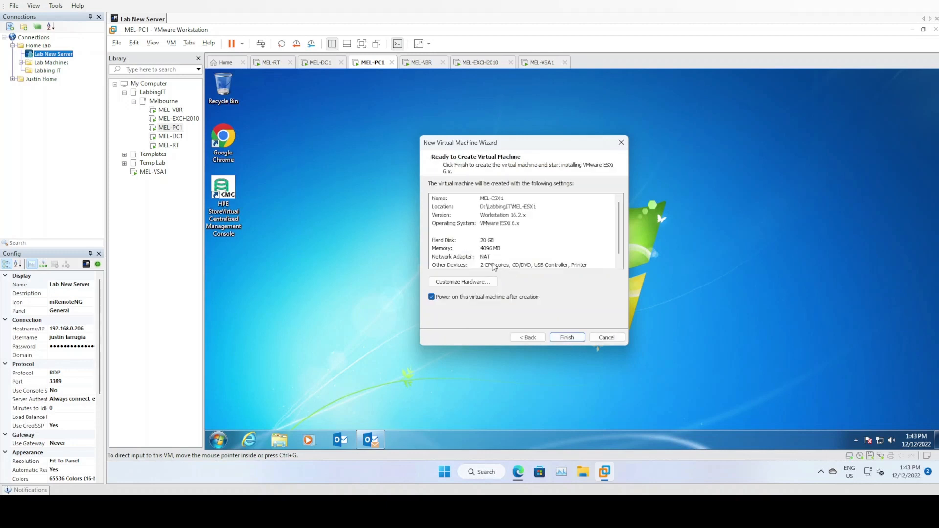
pyautogui.click(462, 283)
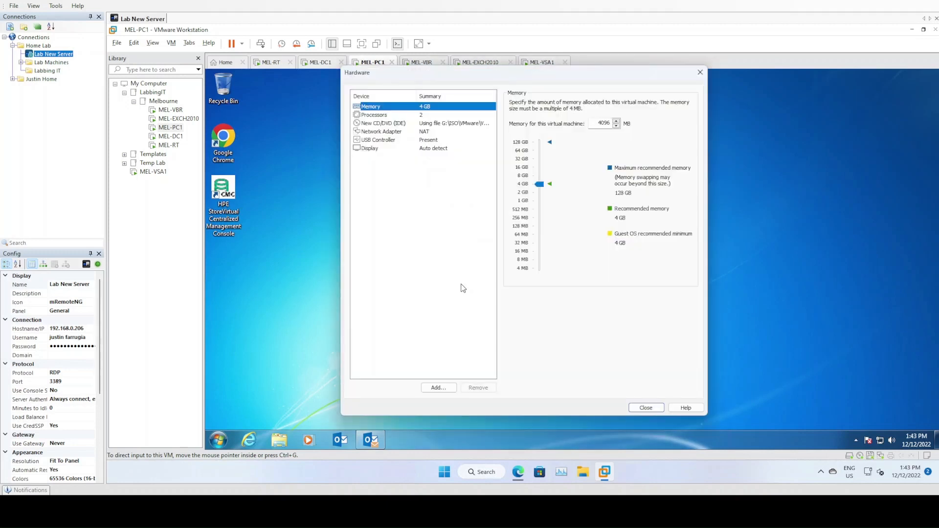
# Add a second network adapter to the MEL-ESX1 hardware.
pyautogui.click(416, 132)
pyautogui.click(438, 387)
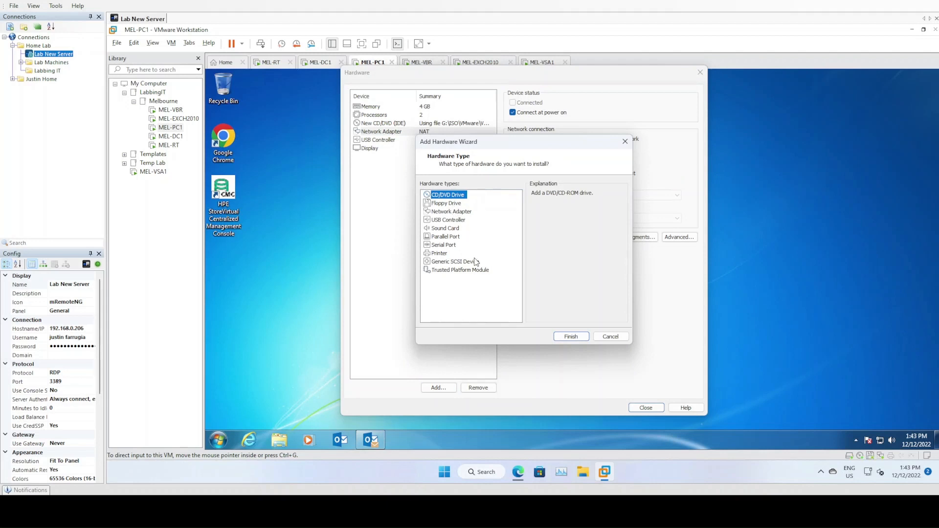
pyautogui.click(472, 295)
pyautogui.moveTo(473, 142); pyautogui.dragTo(468, 177)
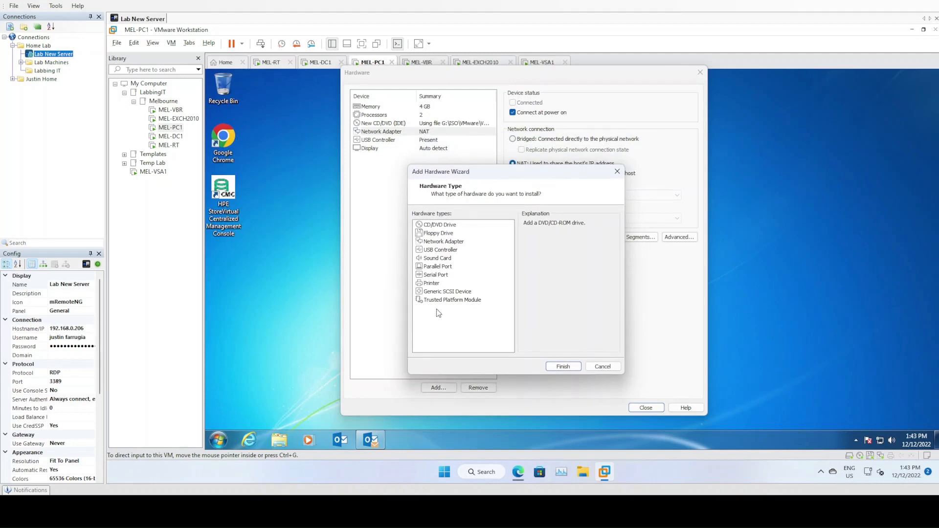
pyautogui.click(454, 244)
pyautogui.click(563, 366)
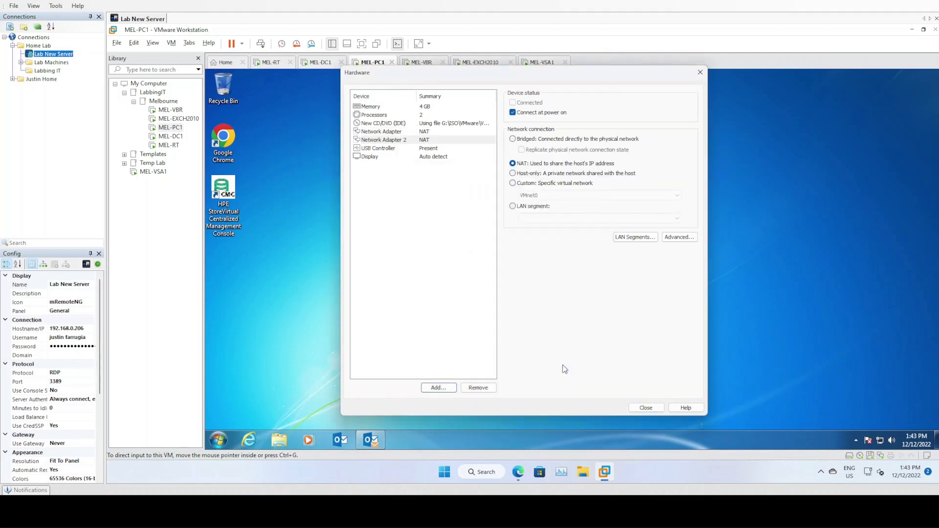
# Put both network adapters on the LabbingIT-Melbourne LAN segment.
pyautogui.click(417, 133)
pyautogui.click(521, 207)
pyautogui.click(531, 217)
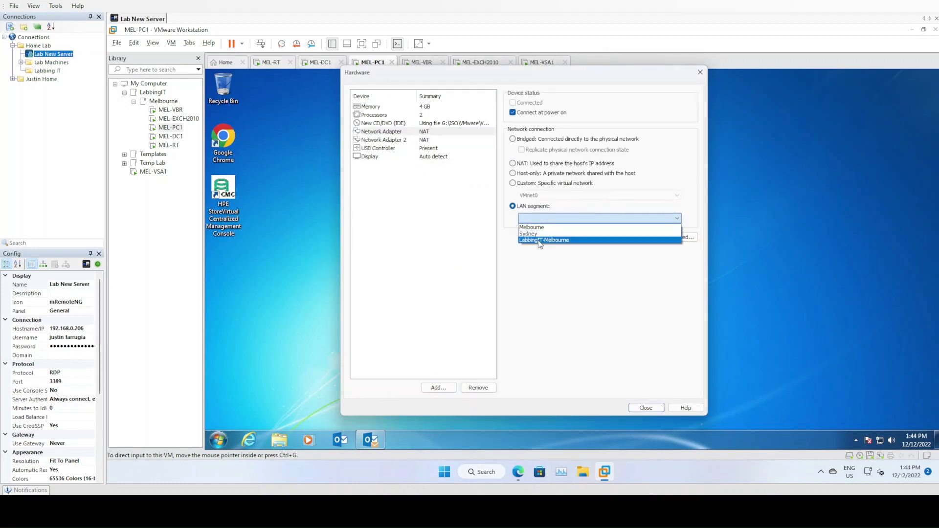
pyautogui.click(540, 240)
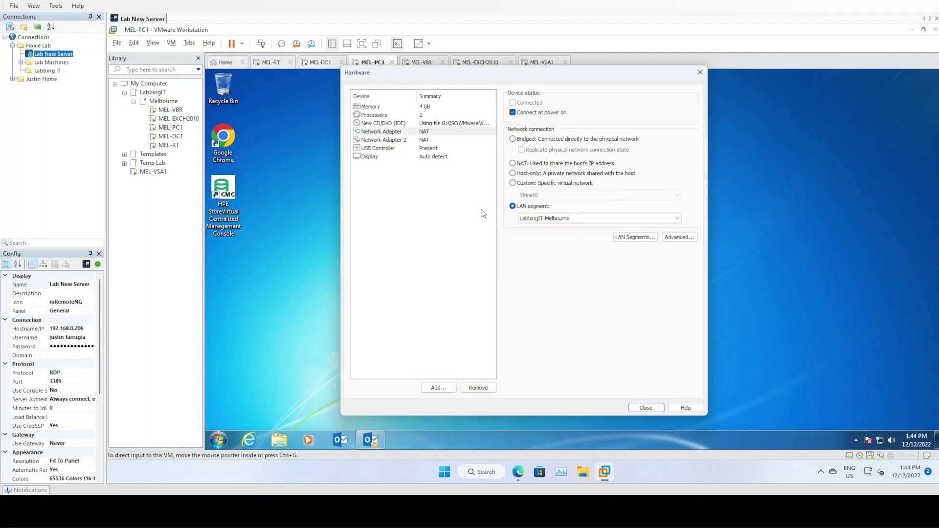
pyautogui.click(431, 141)
pyautogui.click(533, 209)
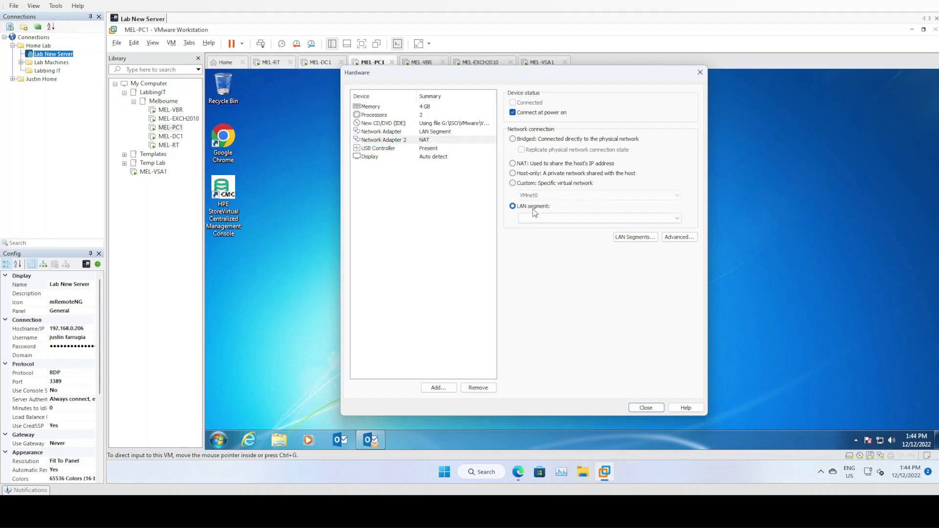
pyautogui.click(544, 219)
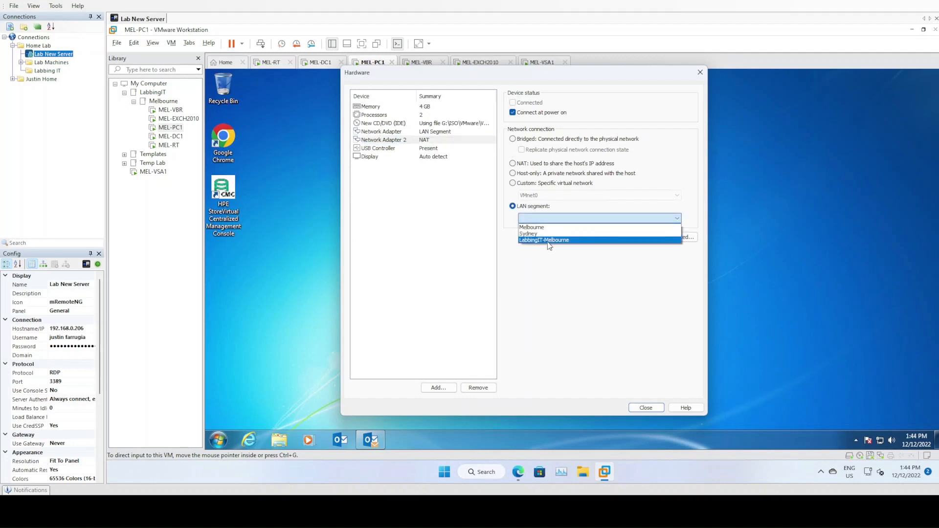
pyautogui.click(549, 240)
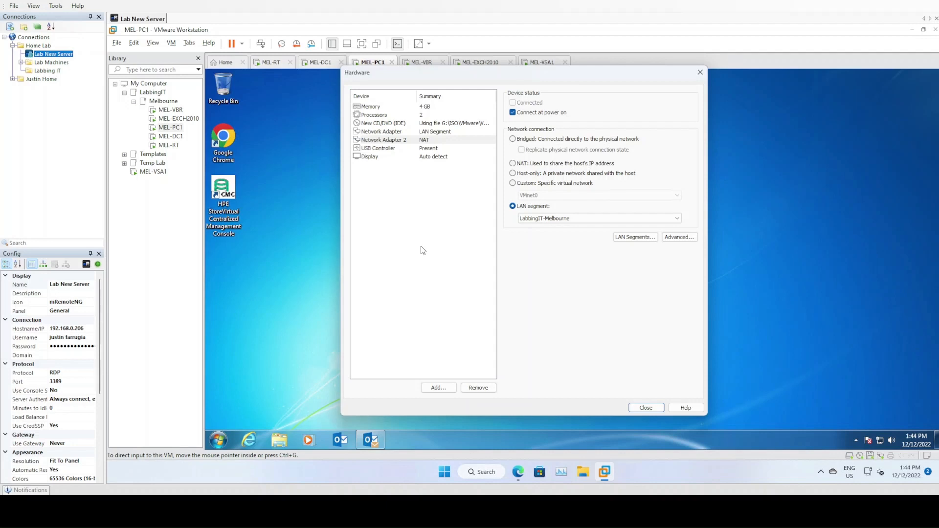
# Review both adapters' settings to confirm the LabbingIT-Melbourne LAN segment.
pyautogui.click(471, 221)
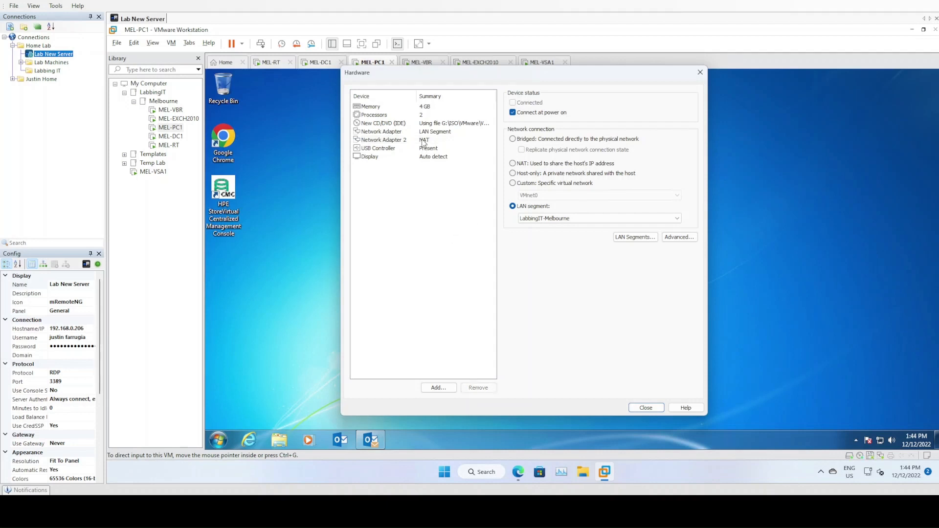
pyautogui.click(426, 140)
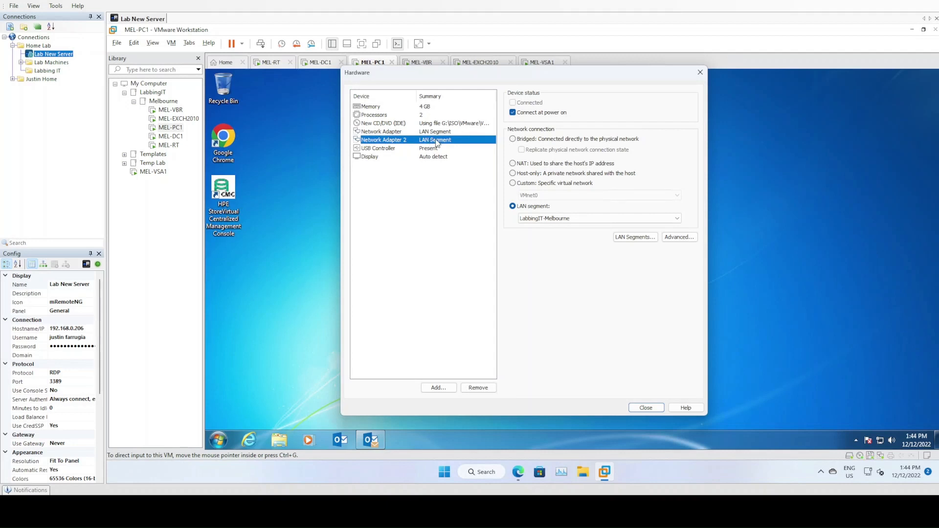
pyautogui.click(440, 133)
pyautogui.click(442, 141)
pyautogui.click(444, 133)
pyautogui.click(451, 141)
pyautogui.click(442, 269)
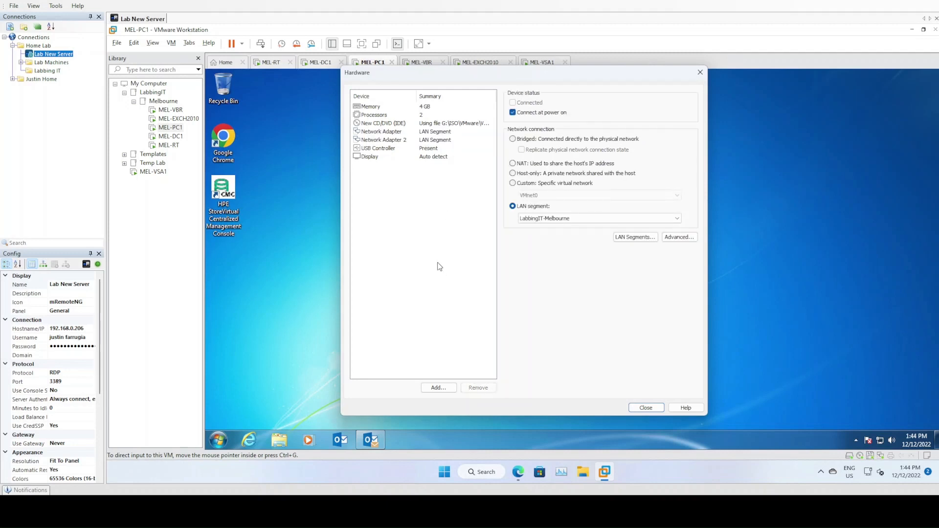
# Compute 1024*32 in the host's Calculator app to get the memory size.
pyautogui.click(432, 107)
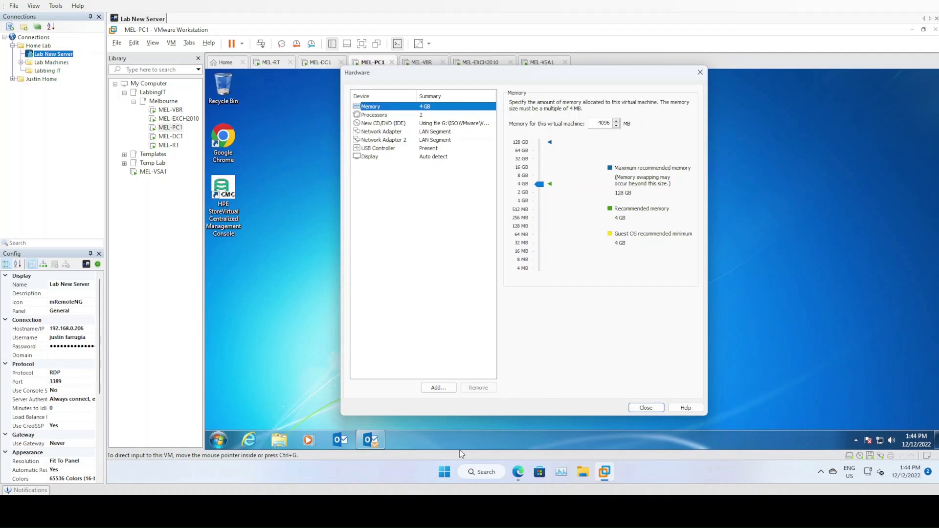
pyautogui.click(442, 477)
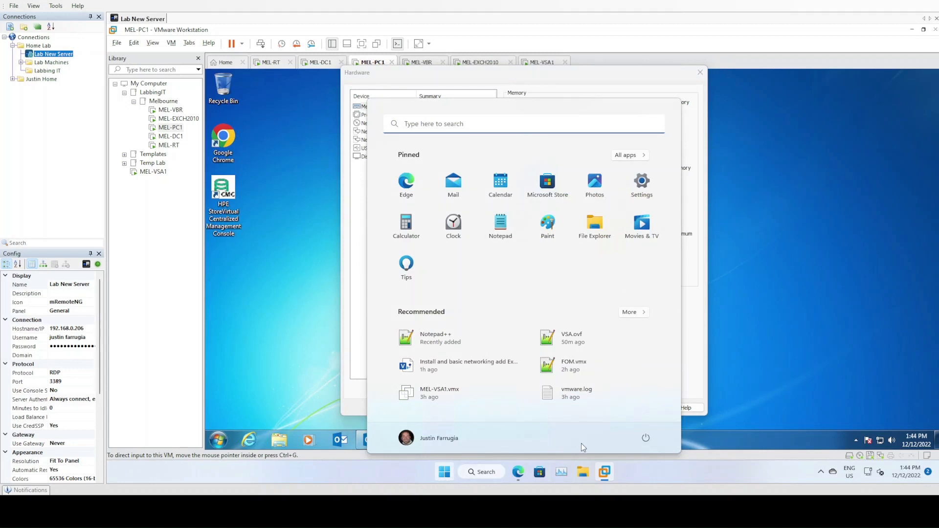
pyautogui.click(637, 476)
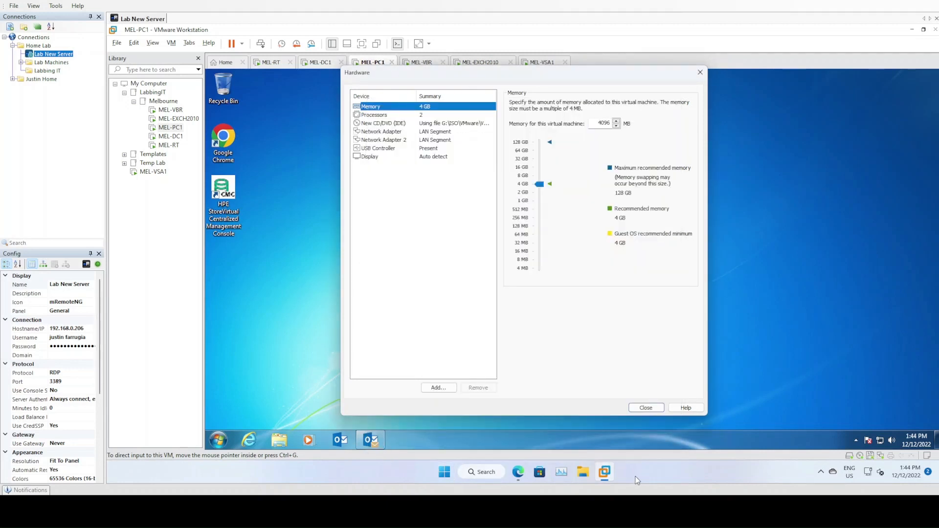
pyautogui.click(444, 473)
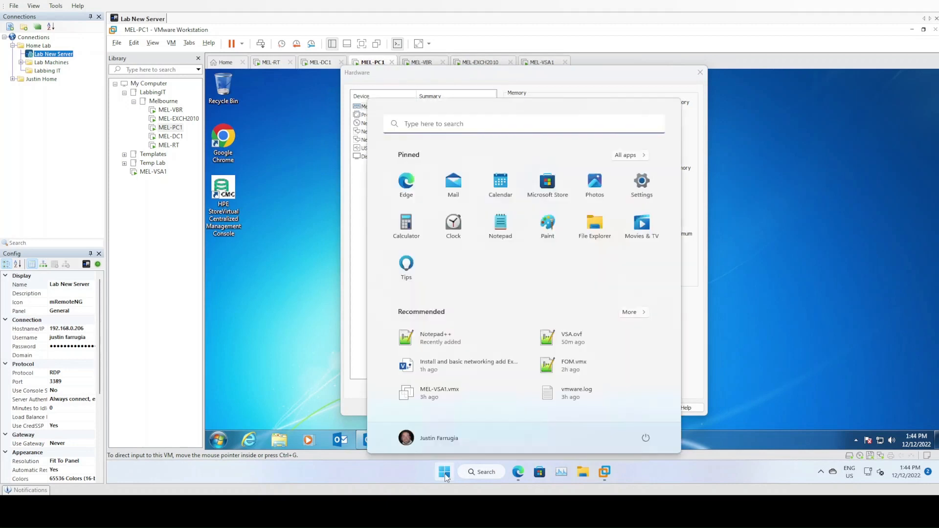
pyautogui.click(412, 227)
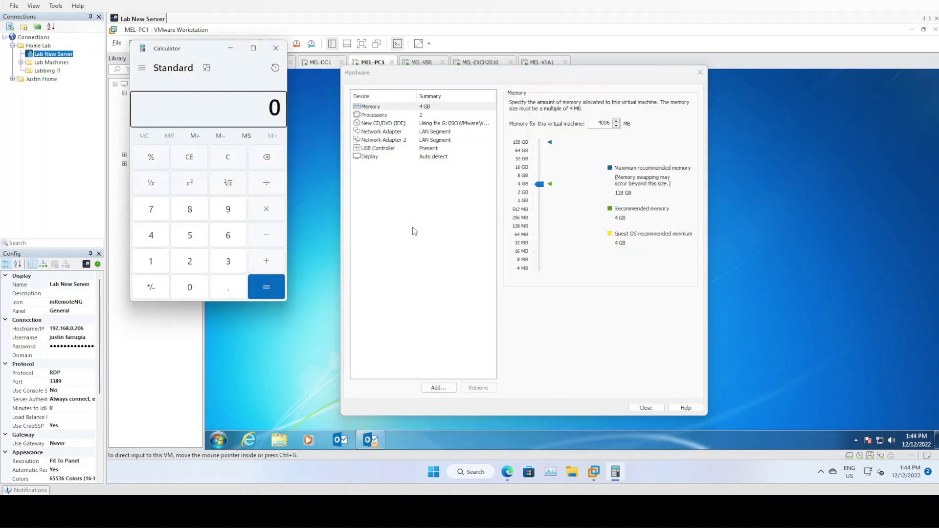
pyautogui.write('1024')
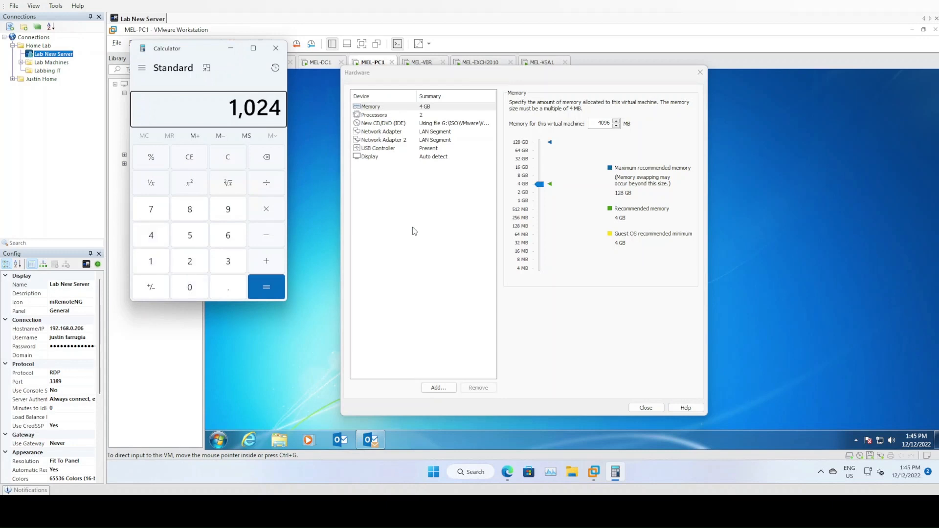
pyautogui.write('*')
pyautogui.write('32')
pyautogui.press('Return')
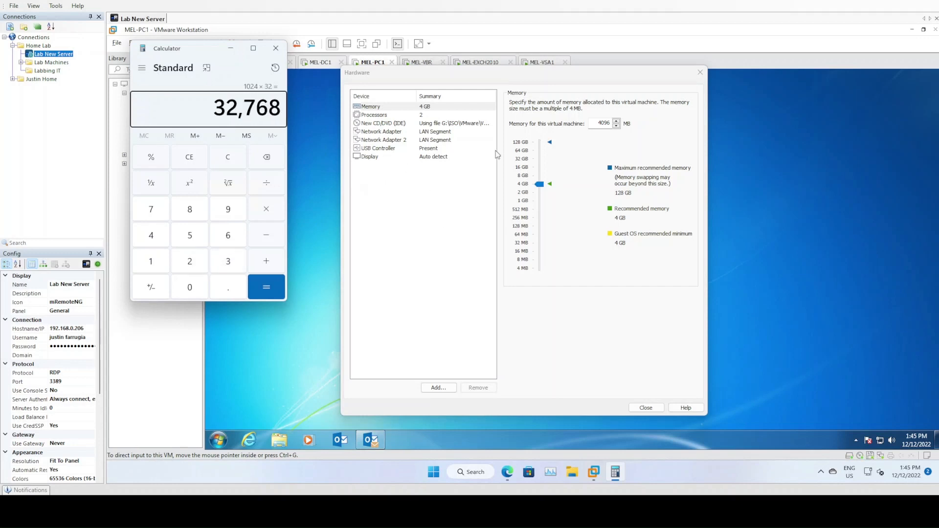
# Replace the 4096 MB memory value with 32768 MB.
pyautogui.click(602, 137)
pyautogui.doubleClick(599, 123)
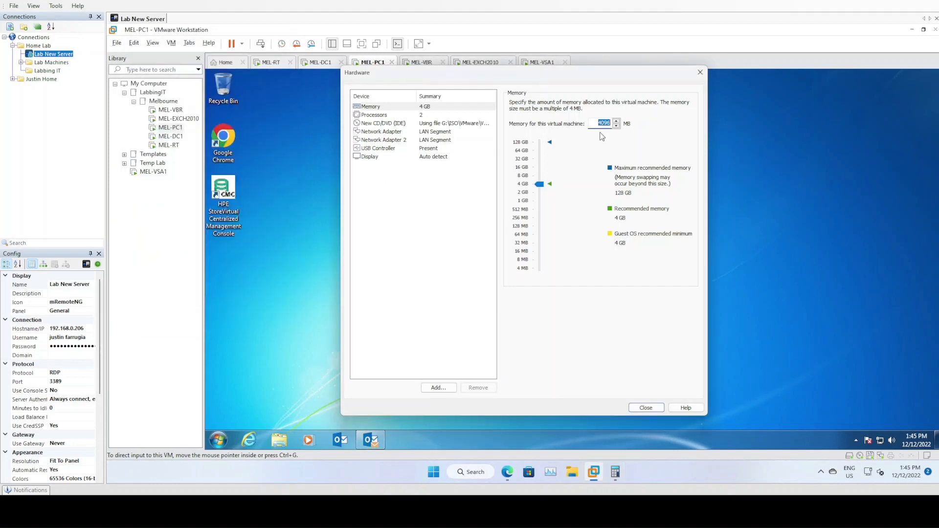
pyautogui.write('32768')
pyautogui.moveTo(594, 123); pyautogui.dragTo(610, 123)
# Finish the wizard to create and power on MEL-ESX1, then capture keyboard input in its console.
pyautogui.click(646, 408)
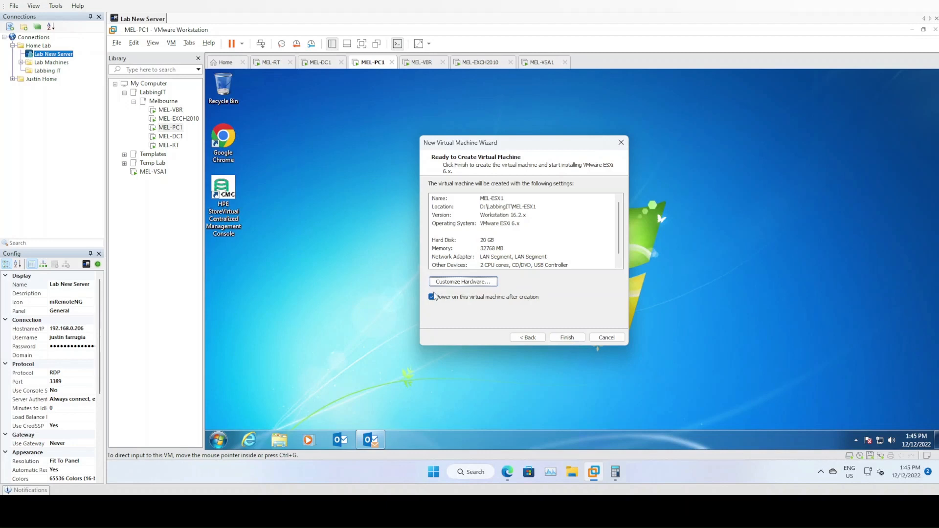
pyautogui.click(560, 337)
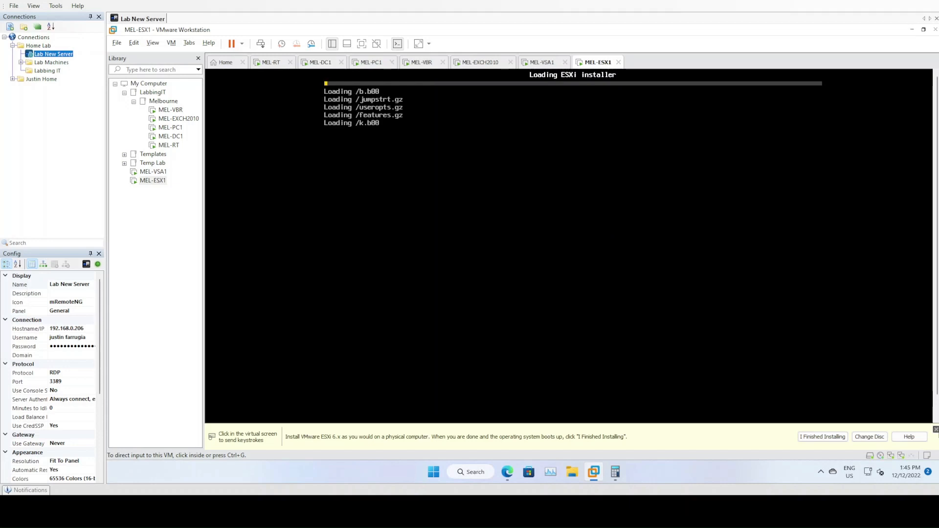
pyautogui.click(935, 430)
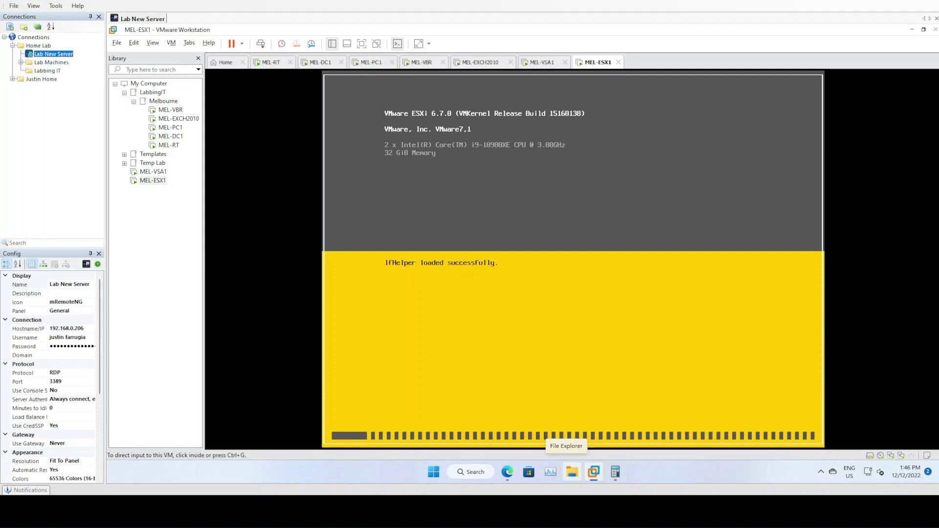
pyautogui.hotkey('ctrl', 'g')
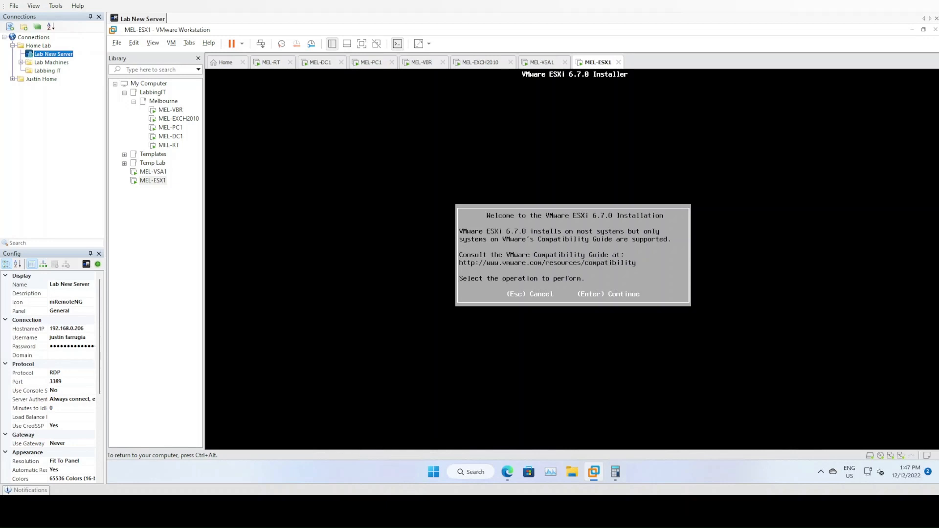
# Accept the EULA, pick the 20 GB disk and US Default keyboard, and set the root password.
pyautogui.press('Return')
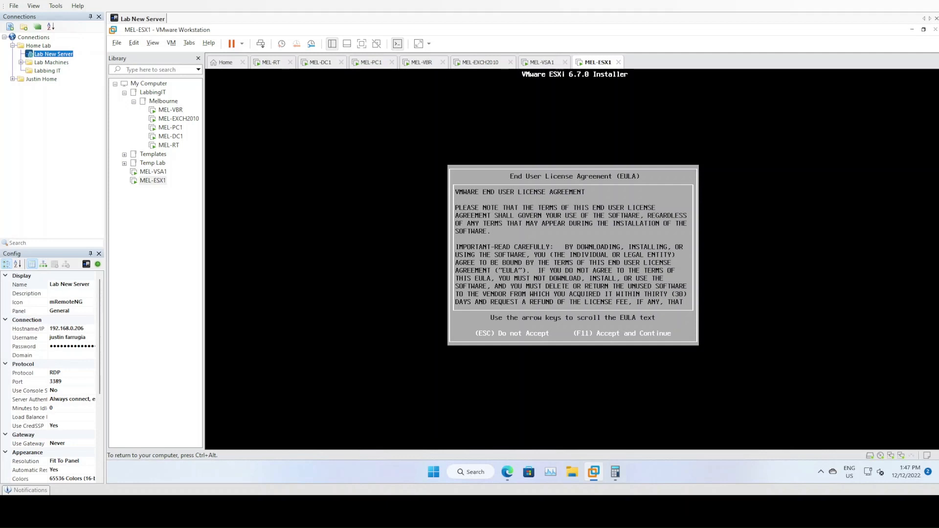
pyautogui.press('F11')
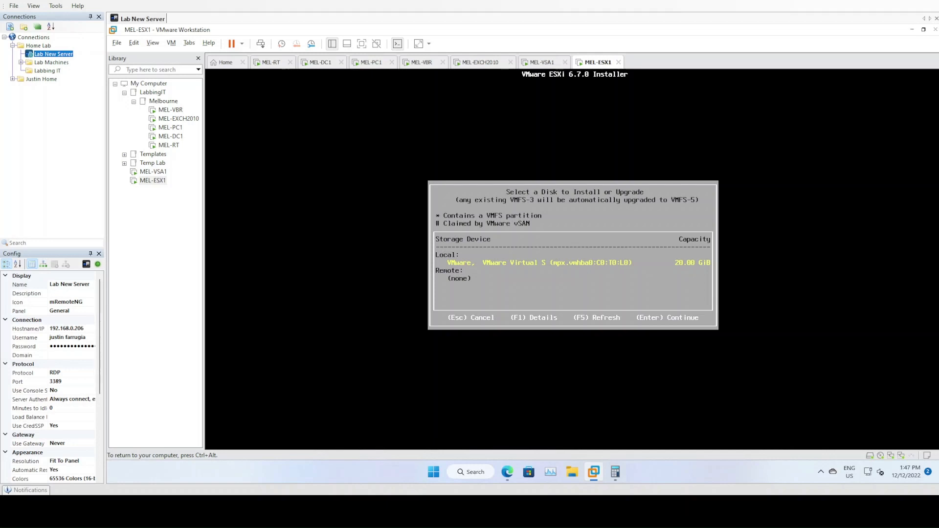
pyautogui.press('Return')
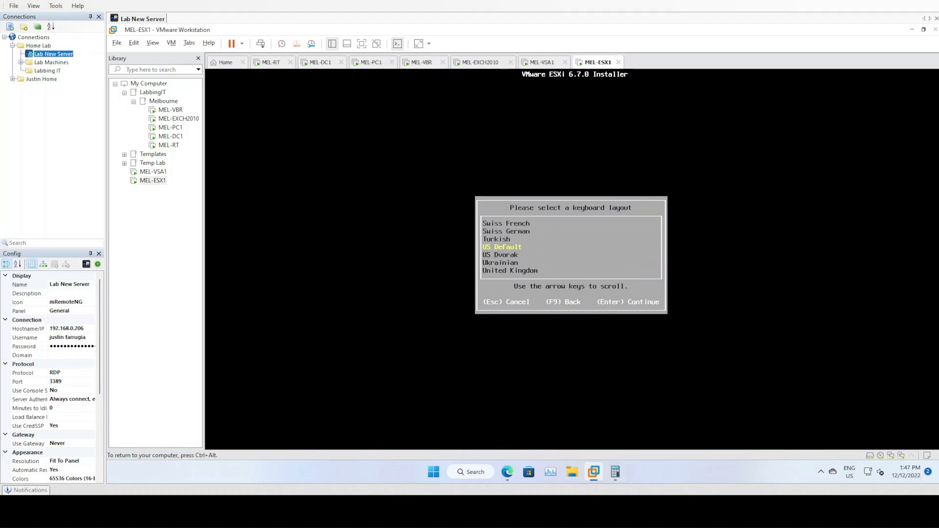
pyautogui.press('Return')
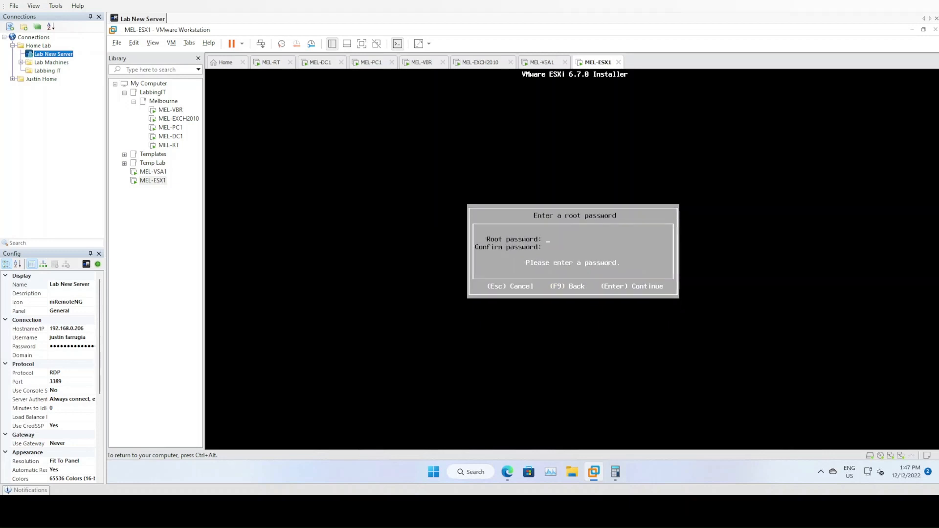
pyautogui.write('*************************')
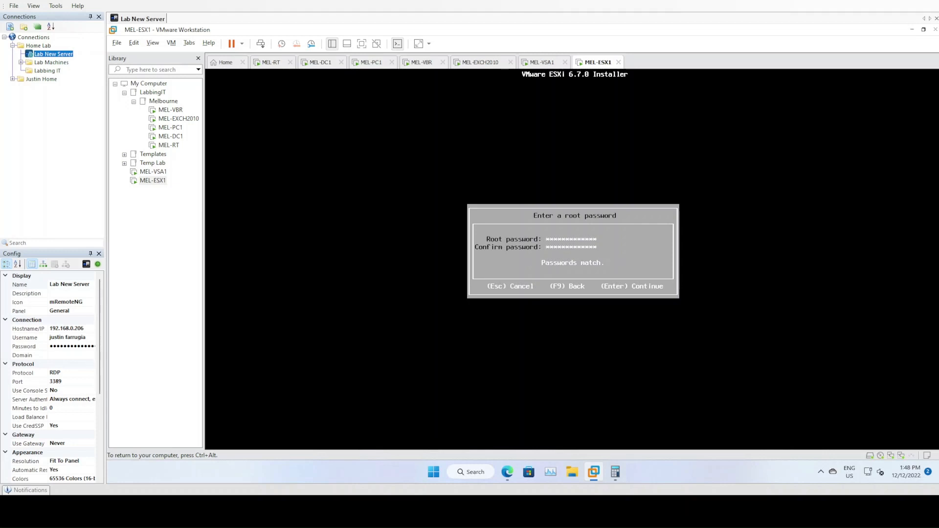
pyautogui.press('Return')
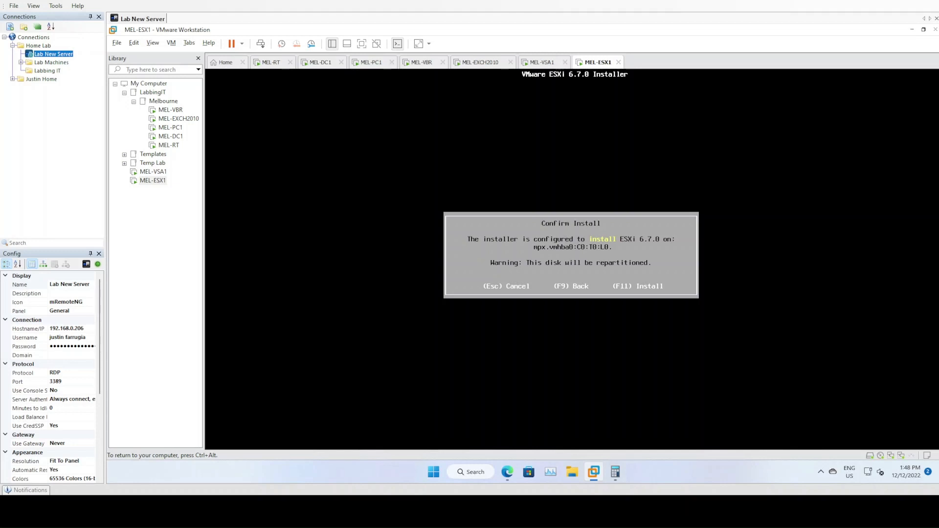
# Install ESXi 6.7.0 and drag MEL-ESX1 into the Melbourne library folder.
pyautogui.press('F11')
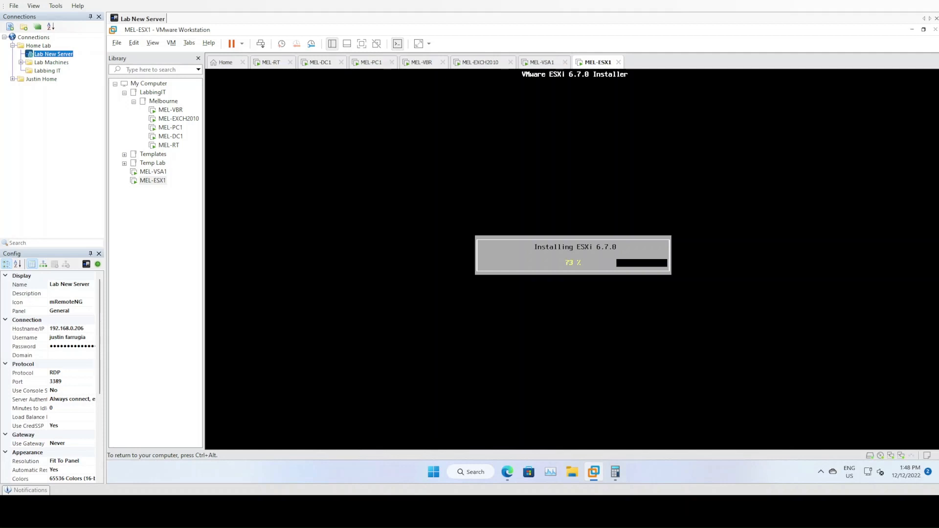
pyautogui.hotkey('ctrl', 'alt')
pyautogui.moveTo(153, 181); pyautogui.dragTo(167, 104)
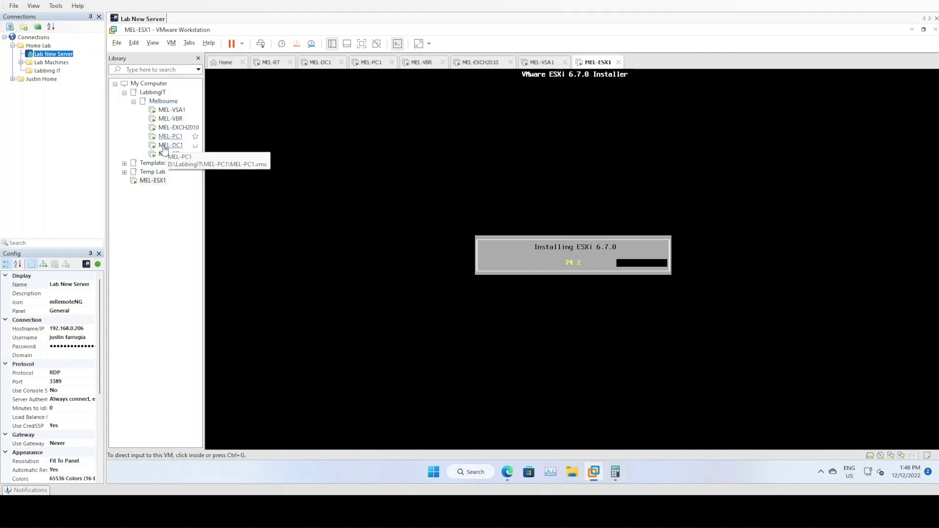
pyautogui.moveTo(151, 185); pyautogui.dragTo(164, 107)
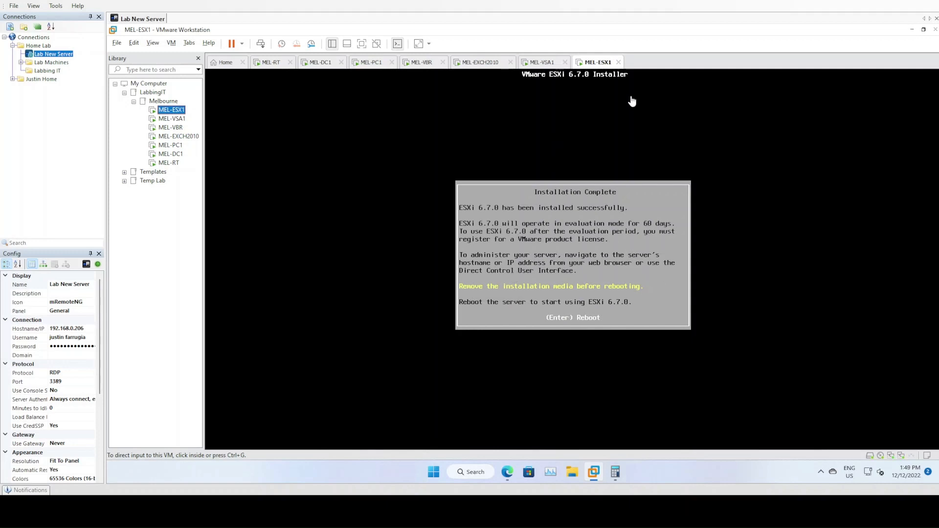
# Disconnect the installer ISO from MEL-ESX1's CD/DVD drive, including at power on.
pyautogui.rightClick(604, 65)
pyautogui.click(640, 203)
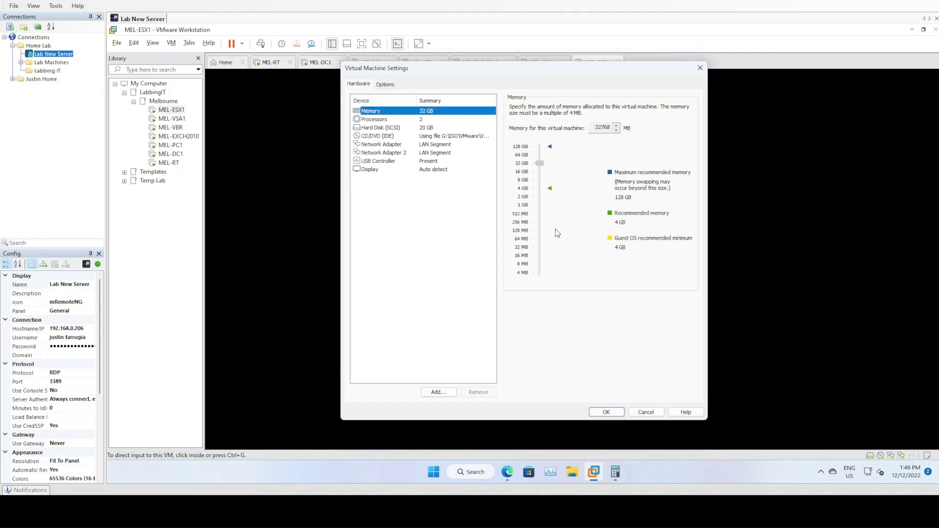
pyautogui.click(449, 137)
pyautogui.click(527, 111)
pyautogui.click(523, 118)
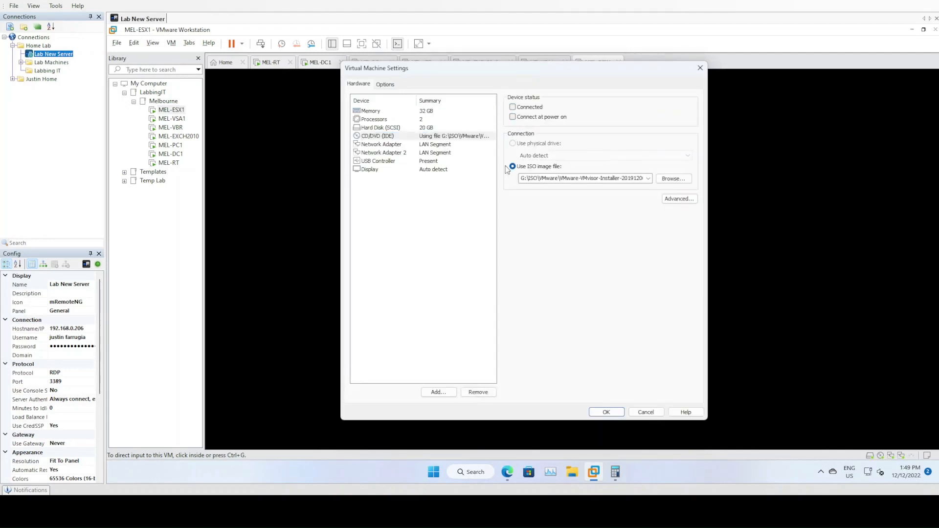
pyautogui.click(605, 411)
# Reboot MEL-ESX1 into ESXi and switch to the MEL-DC1 tab.
pyautogui.click(598, 372)
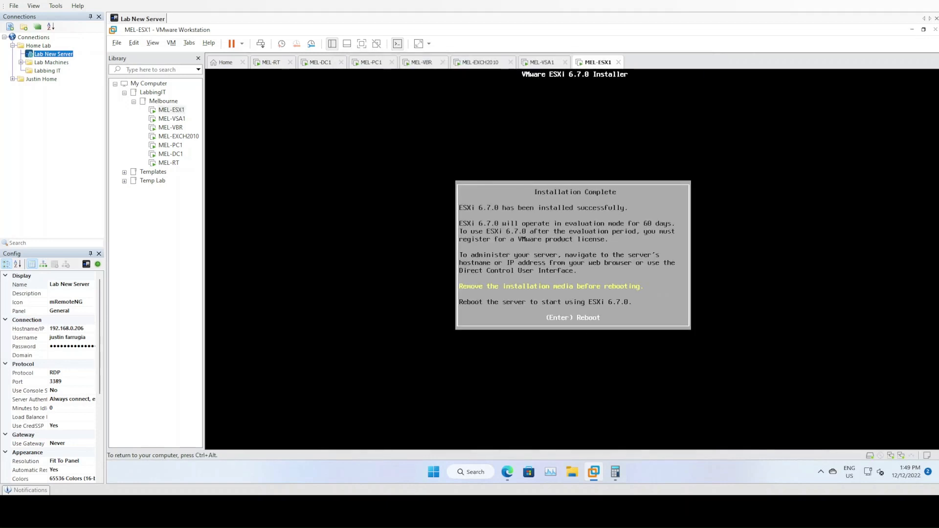
pyautogui.press('Return')
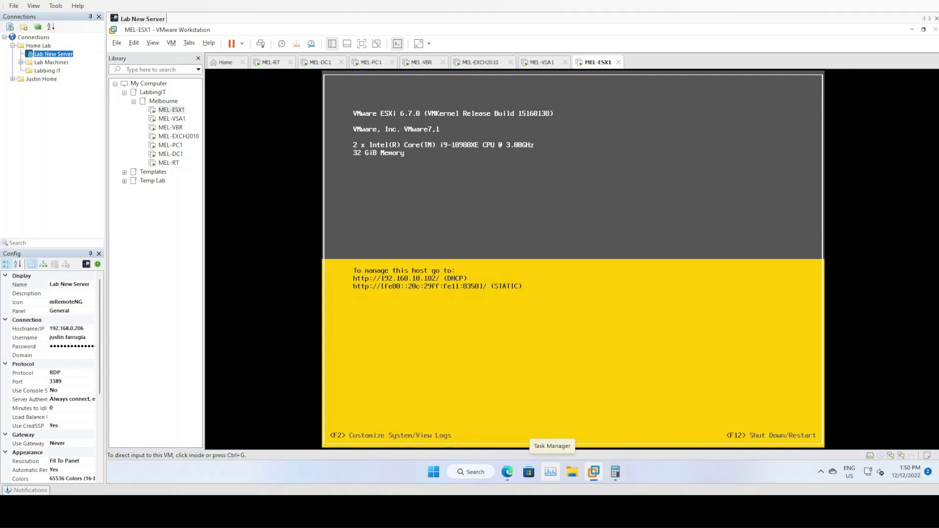
pyautogui.click(322, 62)
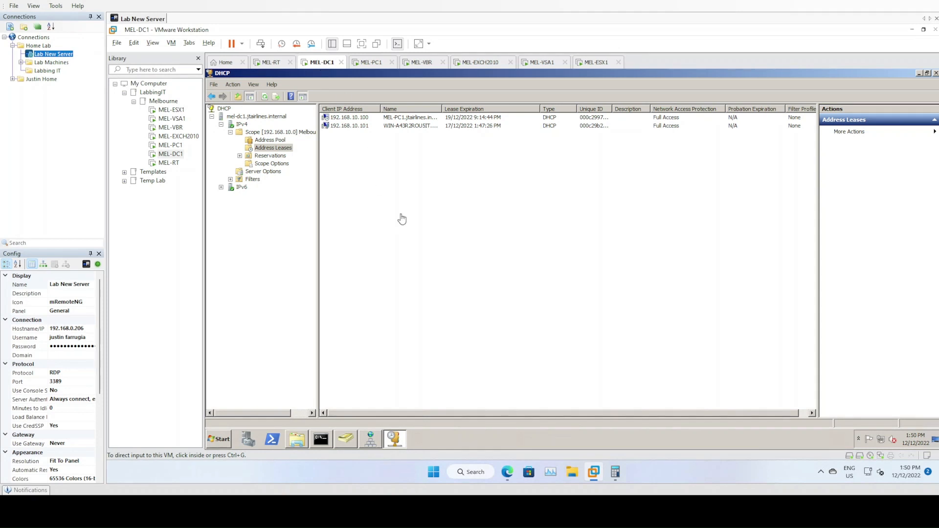
# Open DNS Manager on MEL-DC1 and refresh the jtairlines.internal zone.
pyautogui.click(370, 439)
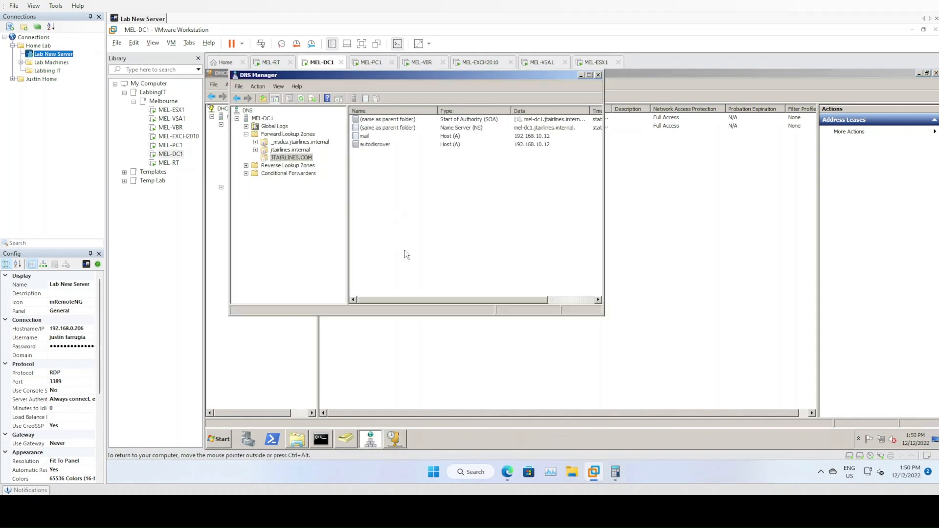
pyautogui.moveTo(605, 316); pyautogui.dragTo(662, 367)
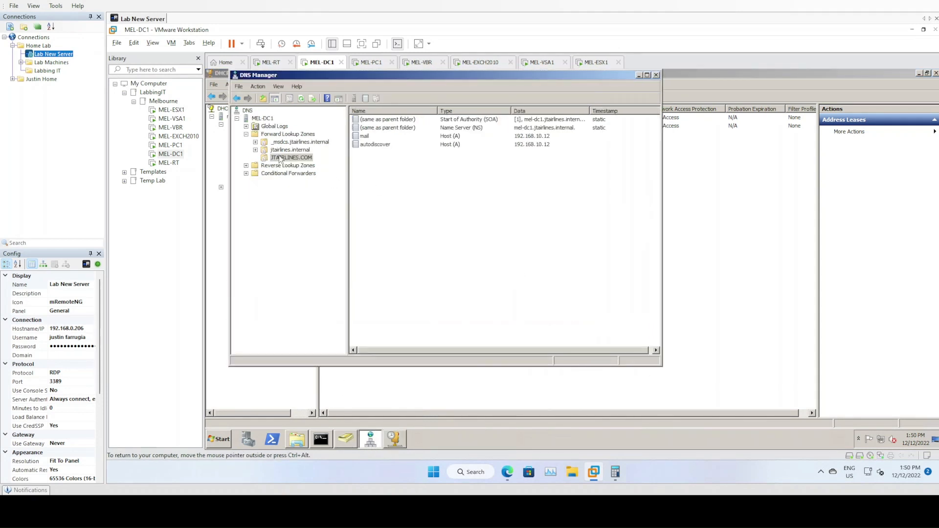
pyautogui.click(281, 152)
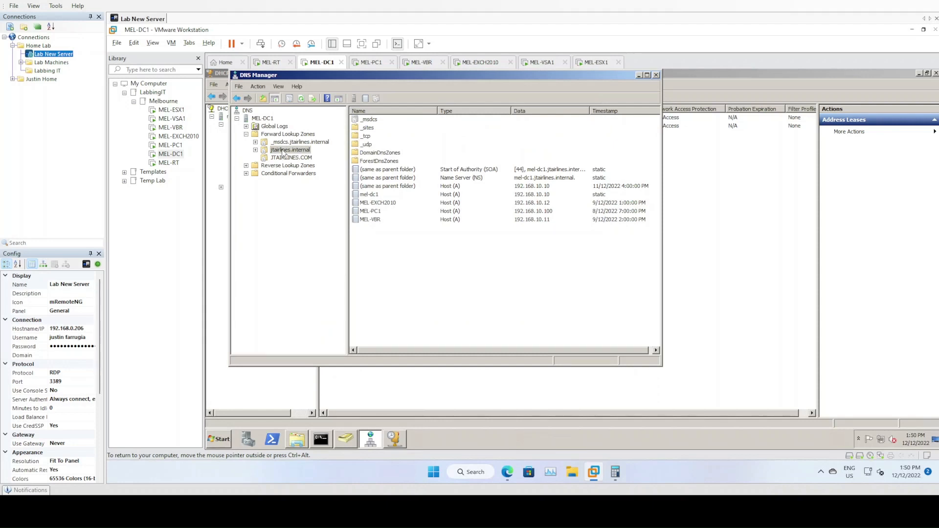
pyautogui.rightClick(290, 153)
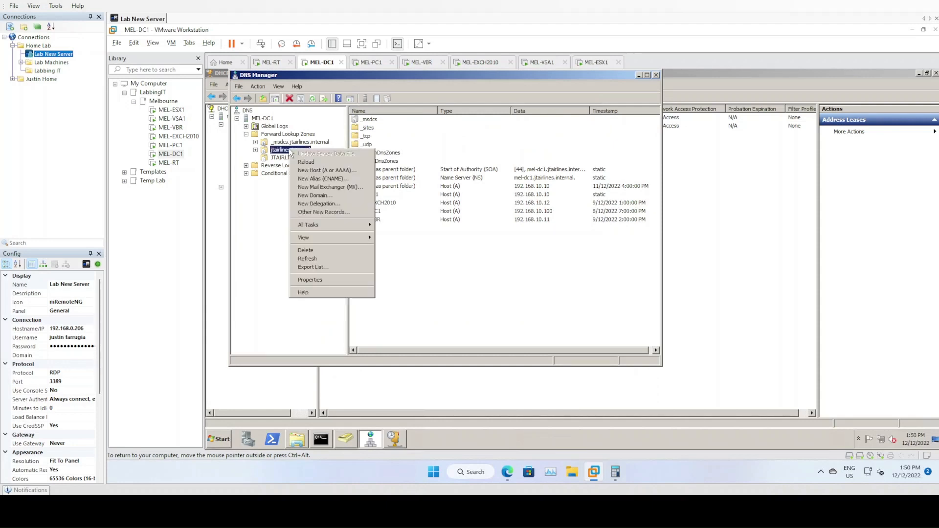
pyautogui.click(311, 259)
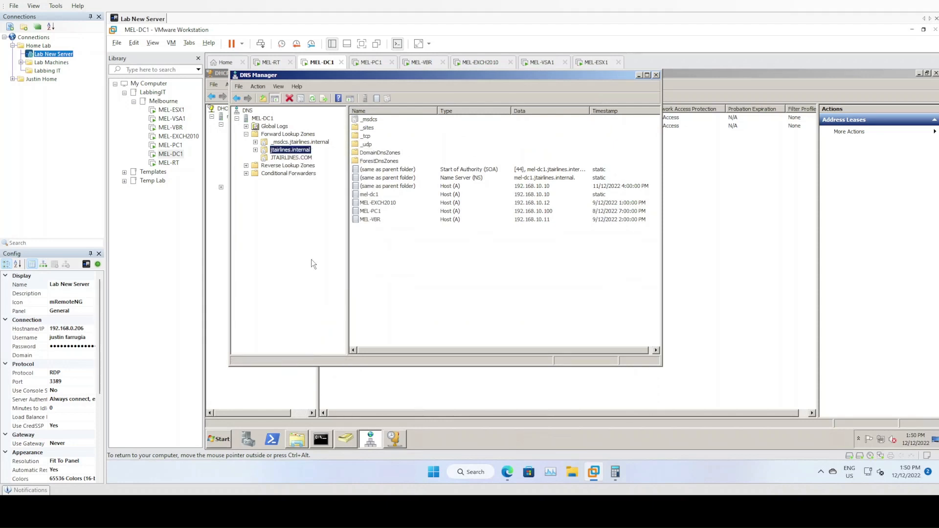
pyautogui.click(397, 268)
# Add a mel-vsa1 host record at 192.168.10.13.
pyautogui.rightClick(408, 272)
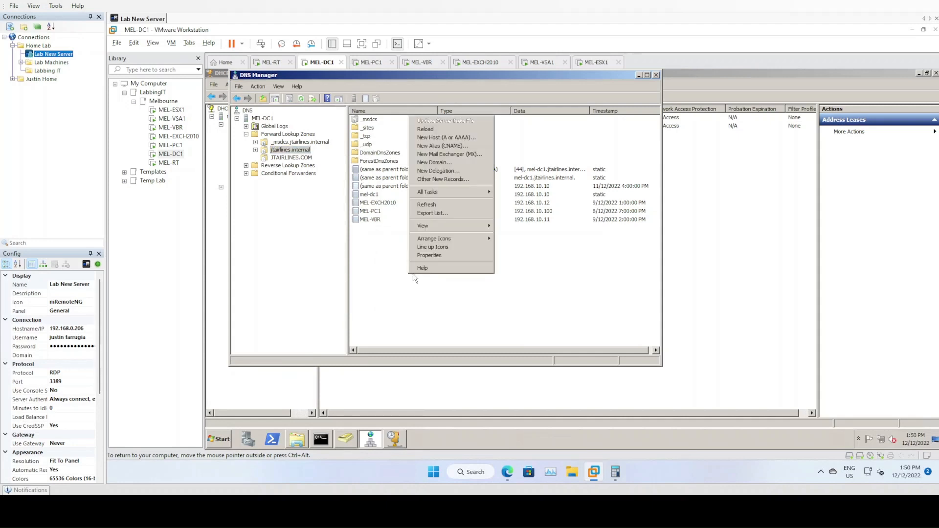
pyautogui.click(464, 138)
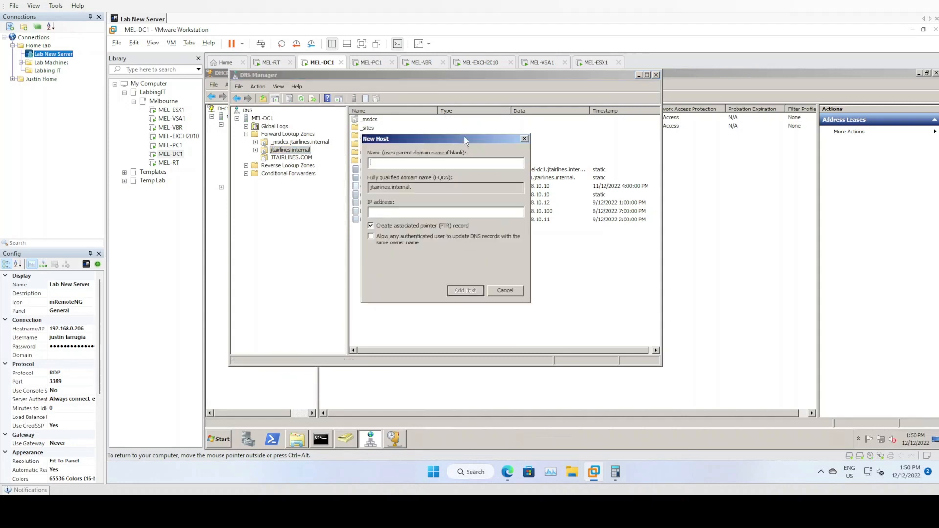
pyautogui.write('mel-vsa1')
pyautogui.press('Tab')
pyautogui.press('Tab')
pyautogui.write('192.168.10.13')
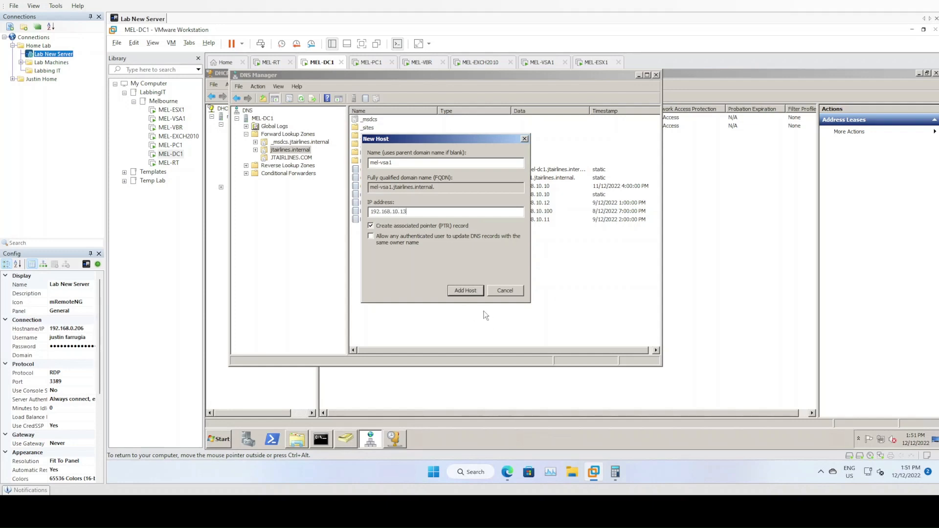
pyautogui.click(466, 291)
pyautogui.click(649, 286)
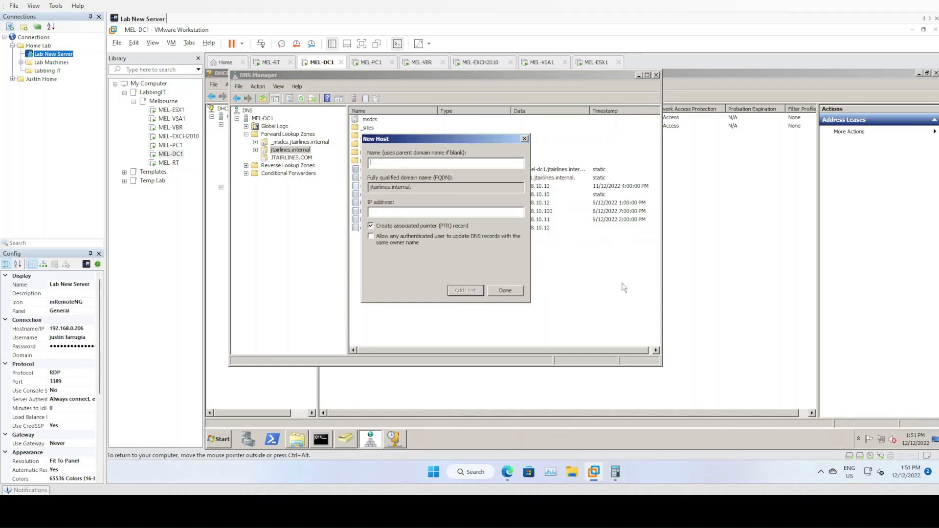
pyautogui.click(505, 290)
# Add a mel-esx1 host record at 192.168.10.21.
pyautogui.rightClick(383, 257)
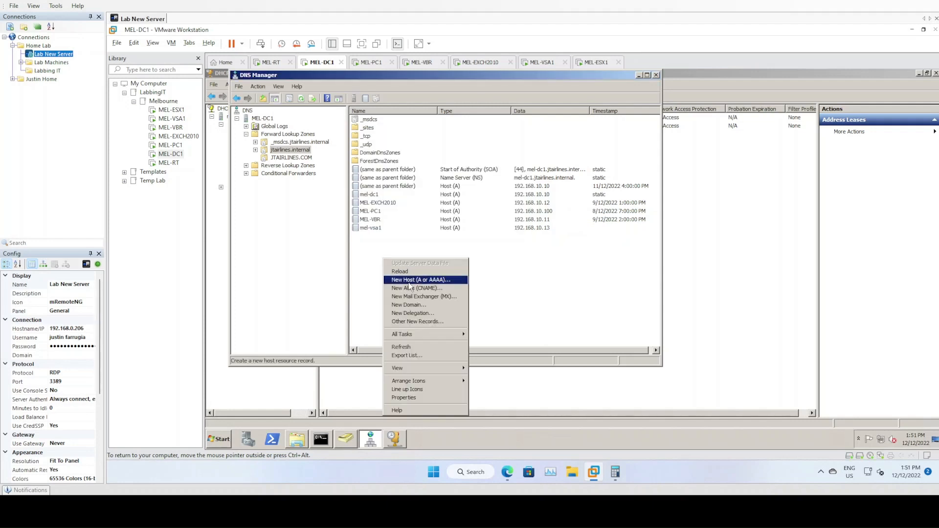
pyautogui.click(408, 280)
pyautogui.write('mel-esx1')
pyautogui.press('Tab')
pyautogui.press('Tab')
pyautogui.write('192.168.')
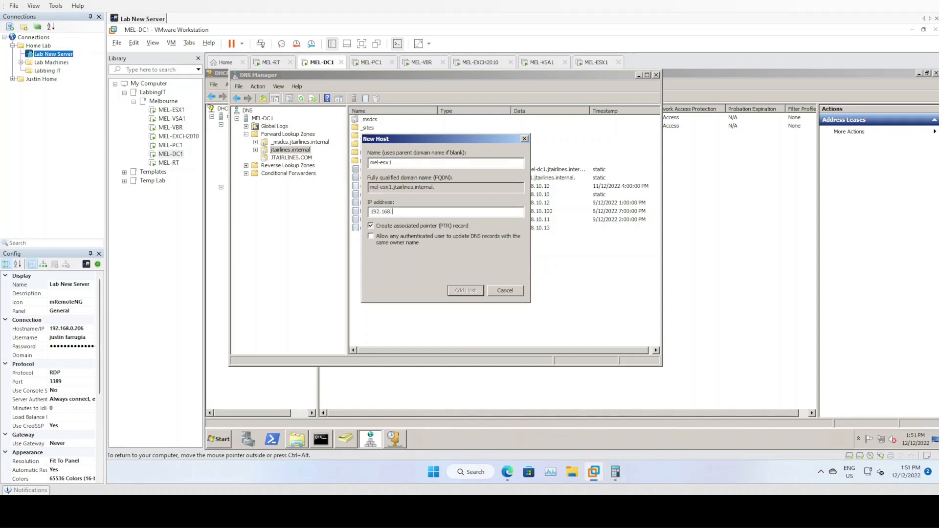
pyautogui.write('10.21')
pyautogui.click(463, 292)
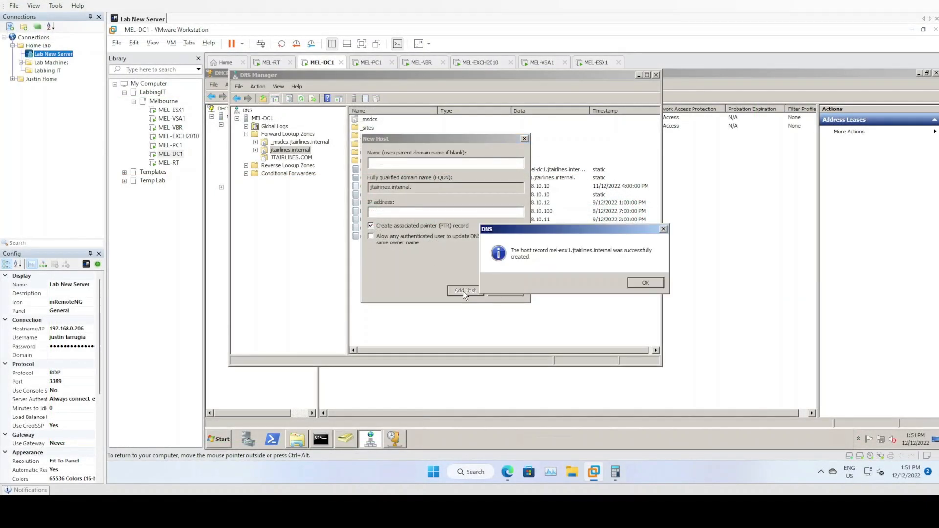
pyautogui.click(645, 283)
pyautogui.click(504, 291)
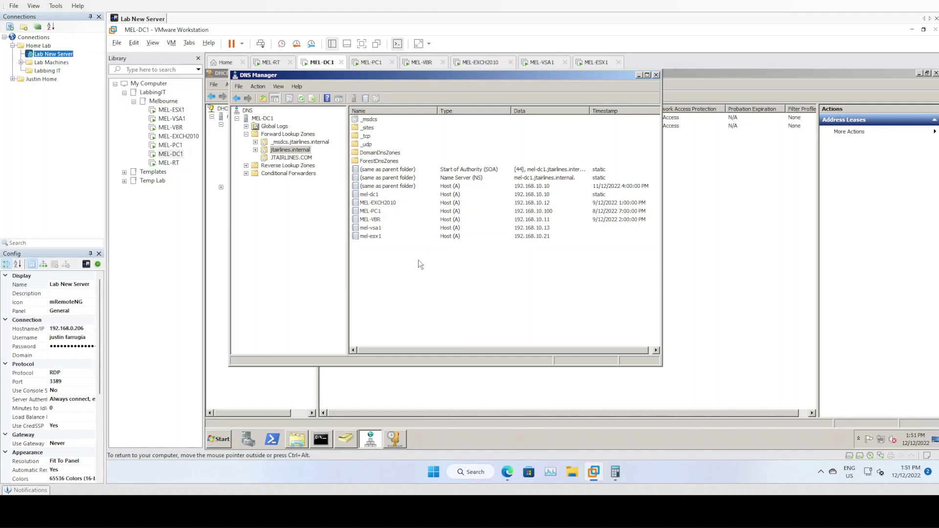
# Check the new records, then return to MEL-ESX1's console with keyboard focus.
pyautogui.click(384, 229)
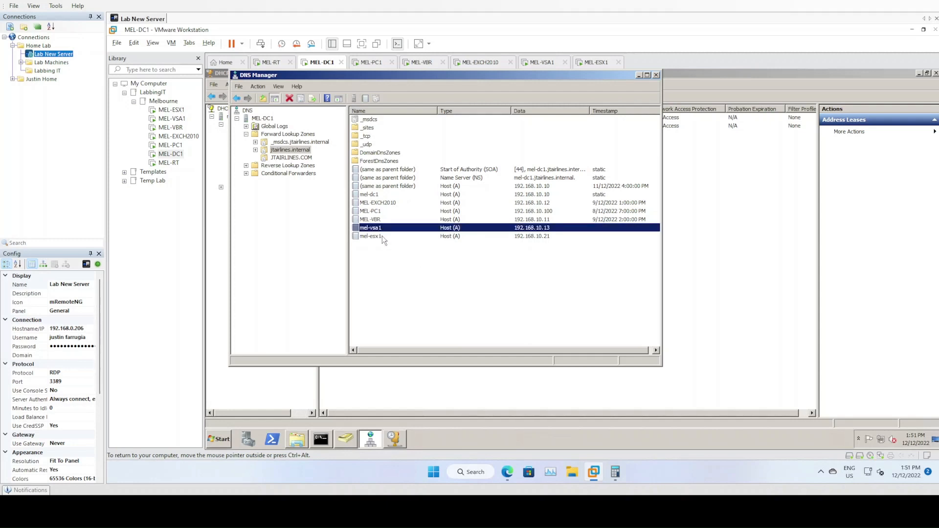
pyautogui.click(382, 236)
pyautogui.click(379, 229)
pyautogui.click(410, 263)
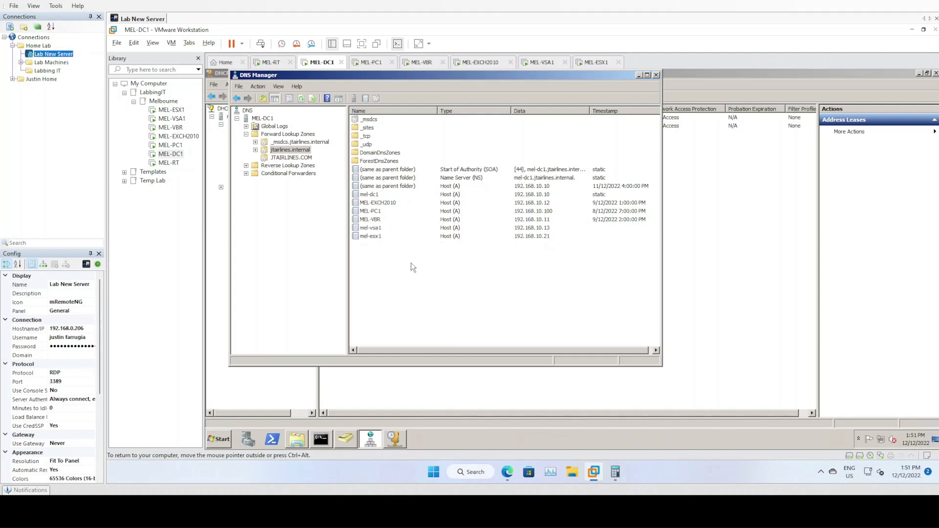
pyautogui.click(592, 63)
pyautogui.click(553, 259)
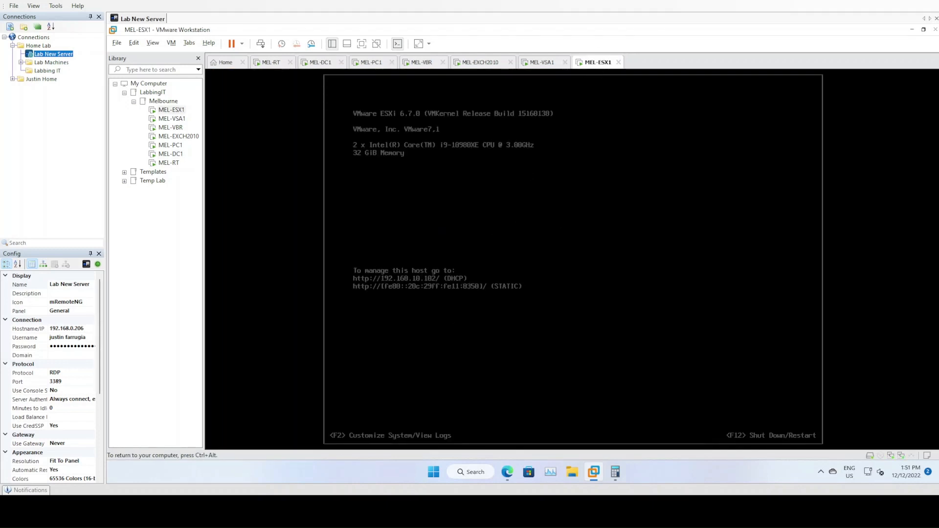
# Log in to the MEL-ESX1 ESXi console as root with the host password.
pyautogui.press('F2')
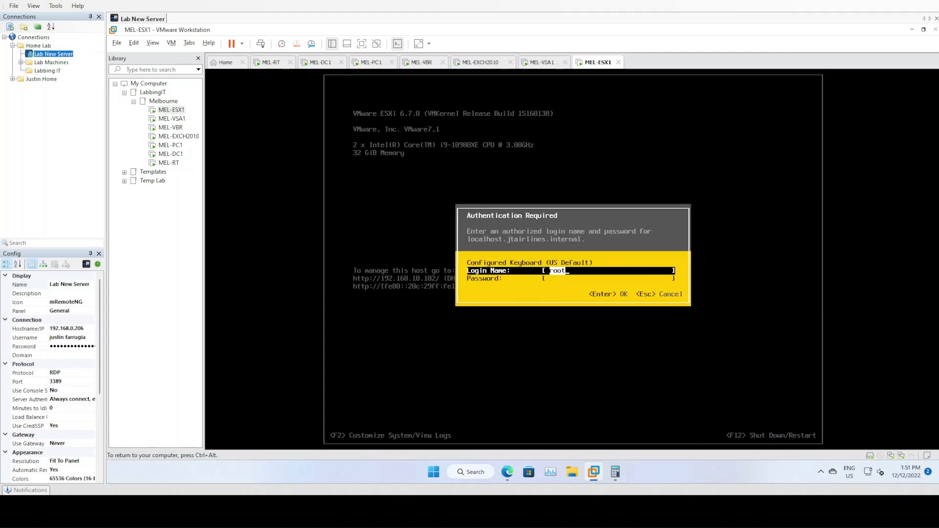
pyautogui.press('Tab')
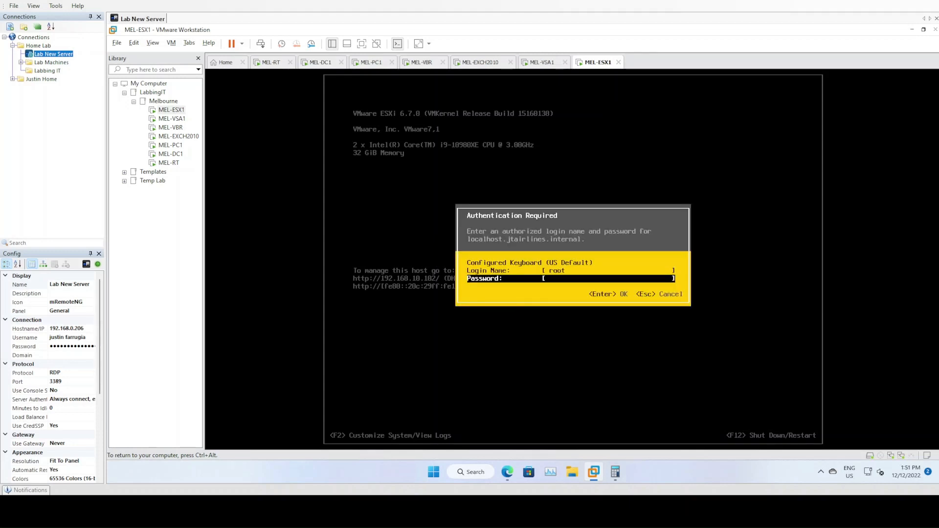
pyautogui.write('*********')
pyautogui.press('BackSpace')
pyautogui.press('BackSpace')
pyautogui.press('BackSpace')
pyautogui.press('BackSpace')
pyautogui.press('BackSpace')
pyautogui.press('BackSpace')
pyautogui.press('BackSpace')
pyautogui.press('BackSpace')
pyautogui.press('BackSpace')
pyautogui.write('*************')
pyautogui.press('Tab')
pyautogui.press('Tab')
pyautogui.press('Tab')
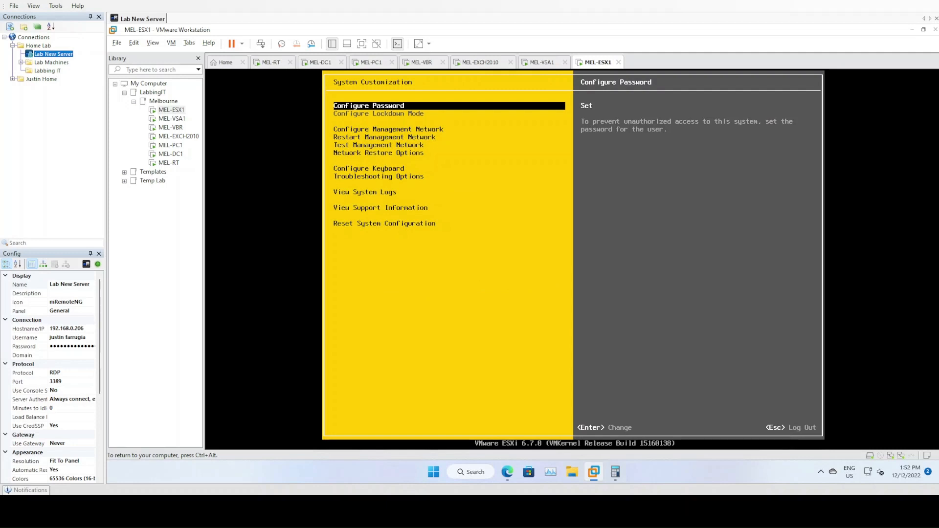
# Open Configure Management Network and go into its IPv4 Configuration.
pyautogui.press('Down')
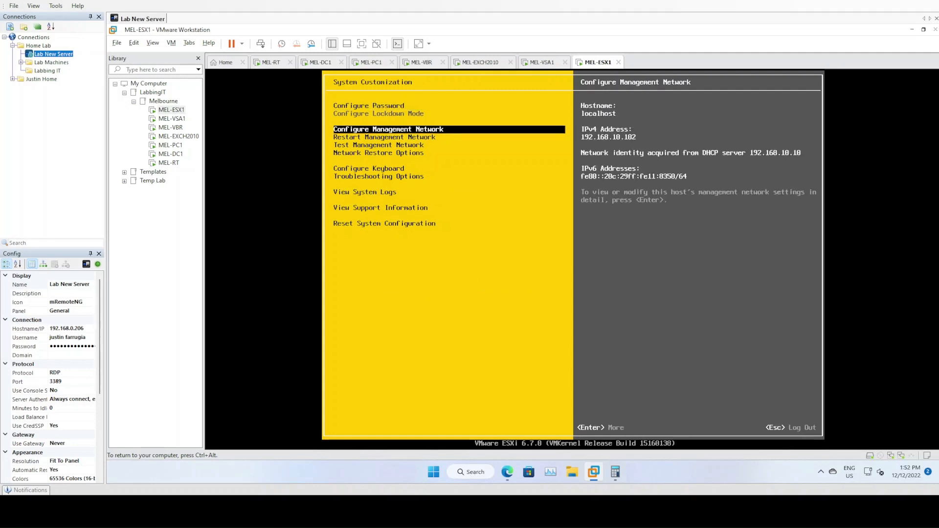
pyautogui.press('Return')
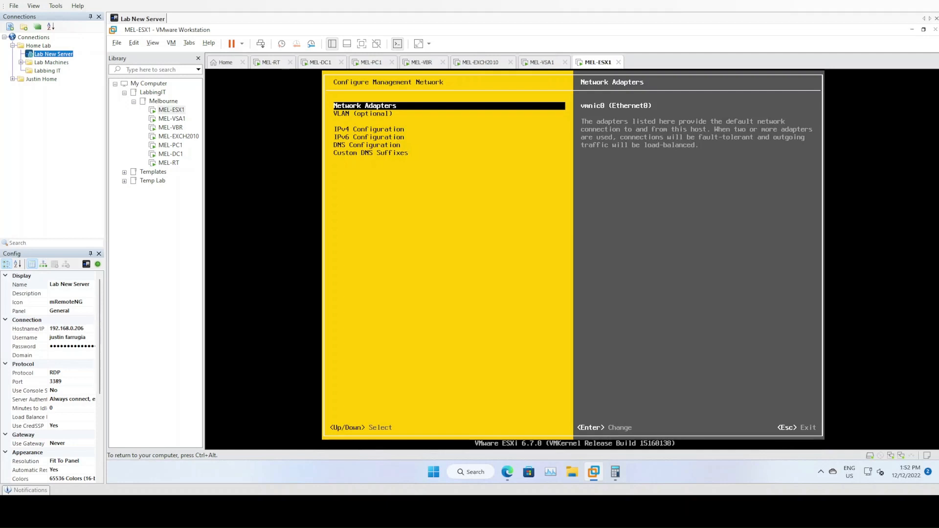
pyautogui.press('Down')
pyautogui.press('Up')
pyautogui.press('Down')
pyautogui.press('Up')
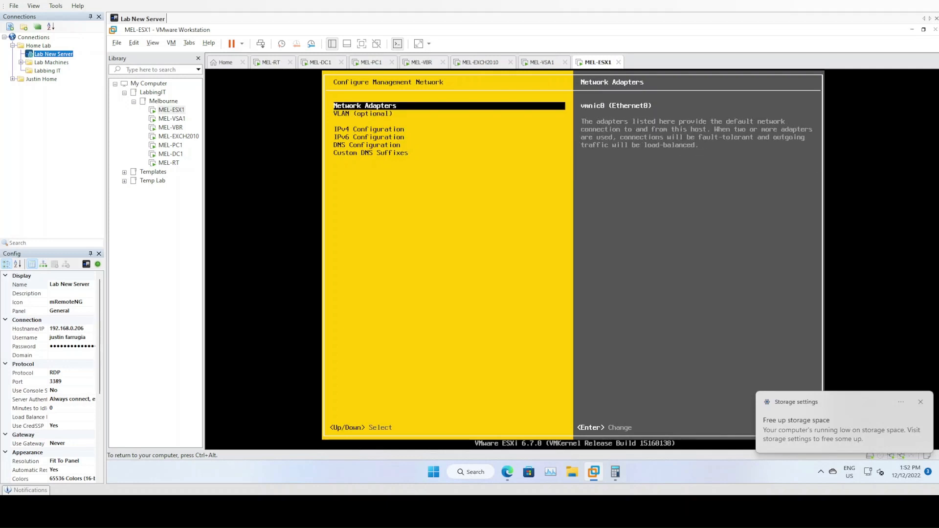
pyautogui.press('Down')
pyautogui.press('Down')
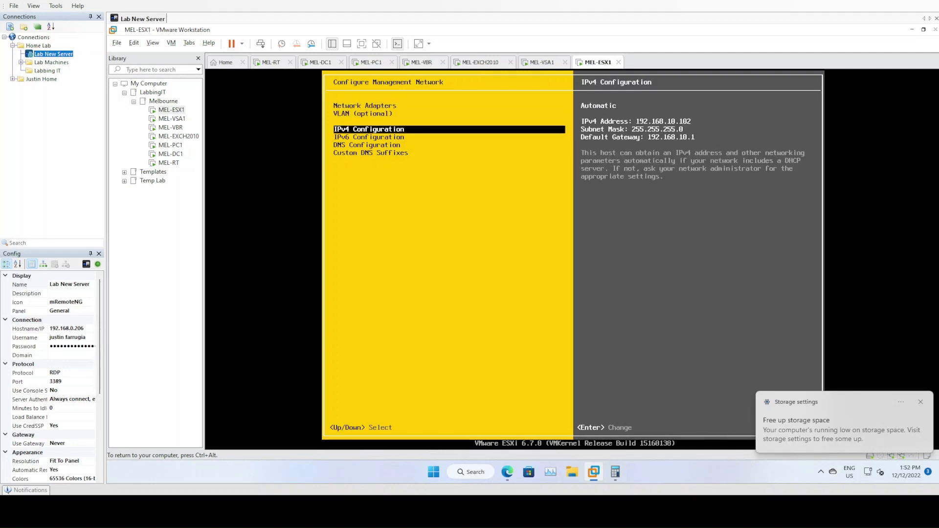
pyautogui.press('Return')
# Set a static IPv4 address of 192.168.10.21 with gateway 192.168.10.1.
pyautogui.press('Down')
pyautogui.press('Down')
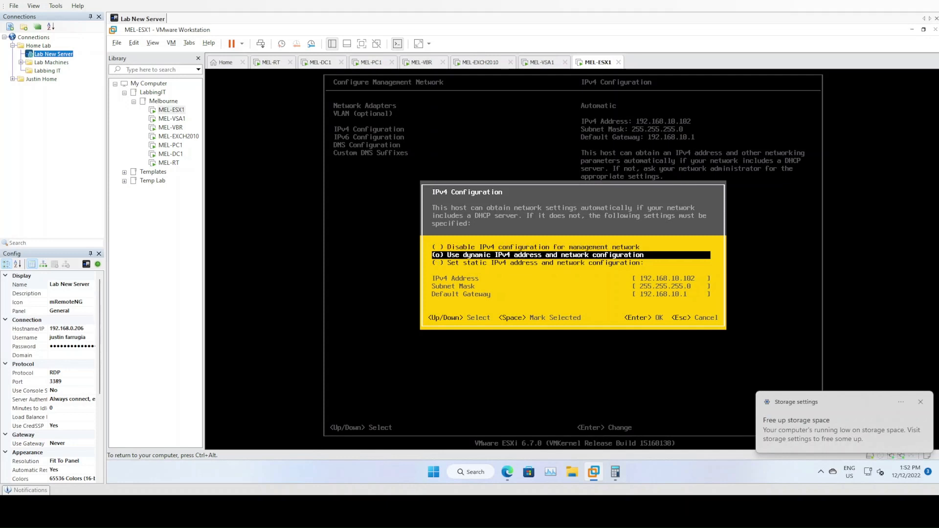
pyautogui.press('space')
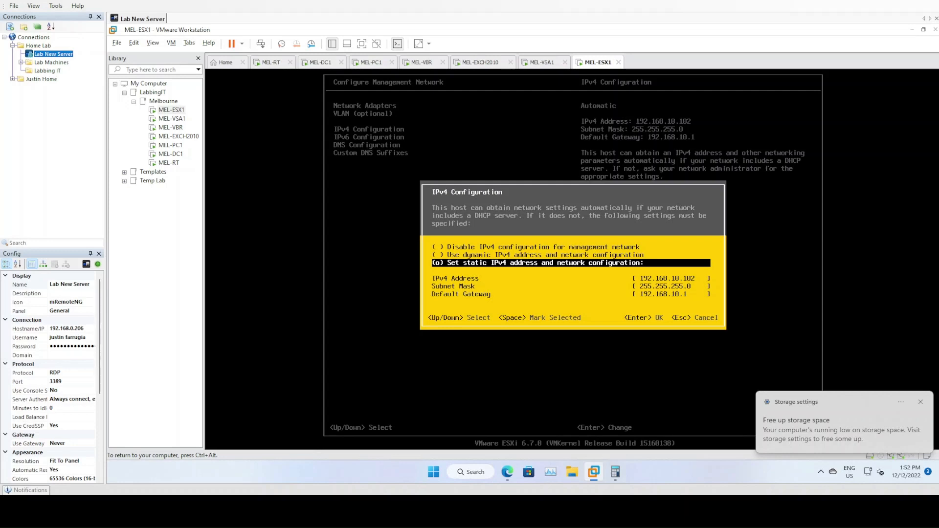
pyautogui.click(920, 401)
pyautogui.click(508, 277)
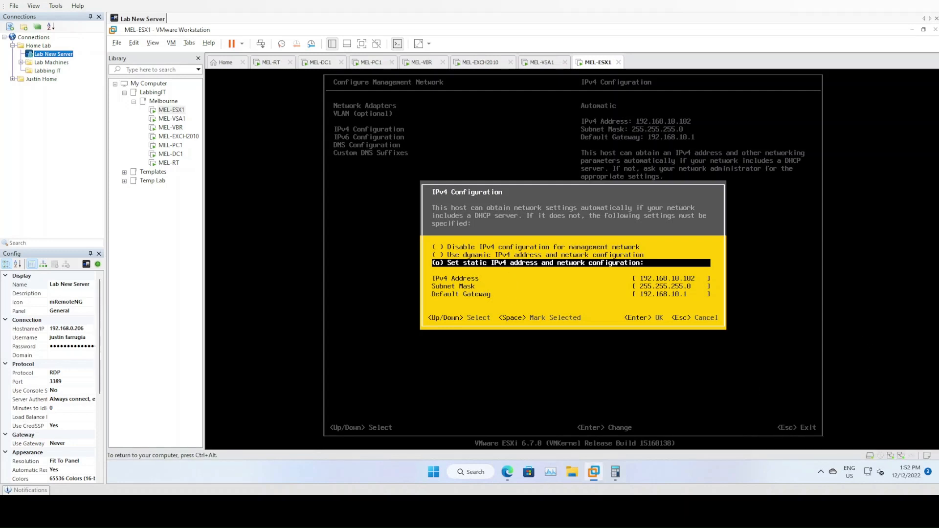
pyautogui.press('Up')
pyautogui.press('Down')
pyautogui.press('Down')
pyautogui.press('BackSpace')
pyautogui.press('BackSpace')
pyautogui.press('BackSpace')
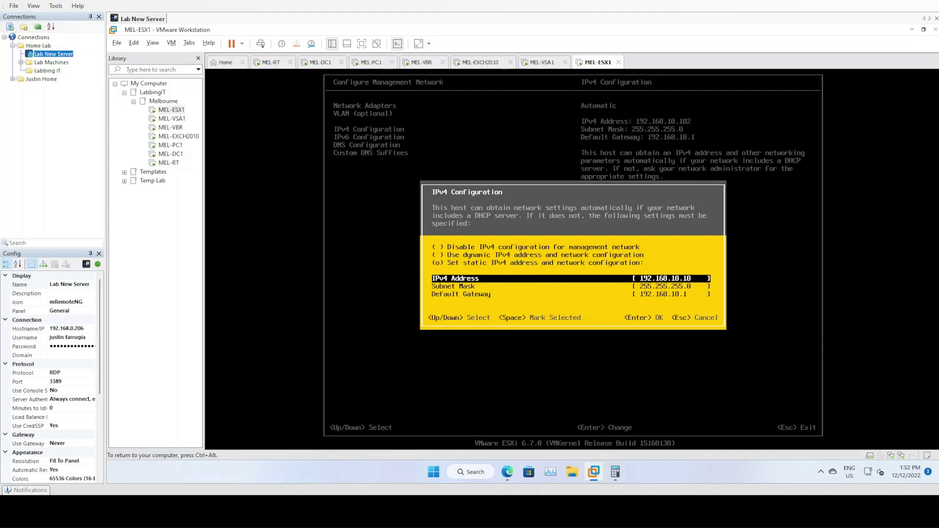
pyautogui.write('21')
pyautogui.press('Down')
pyautogui.press('Down')
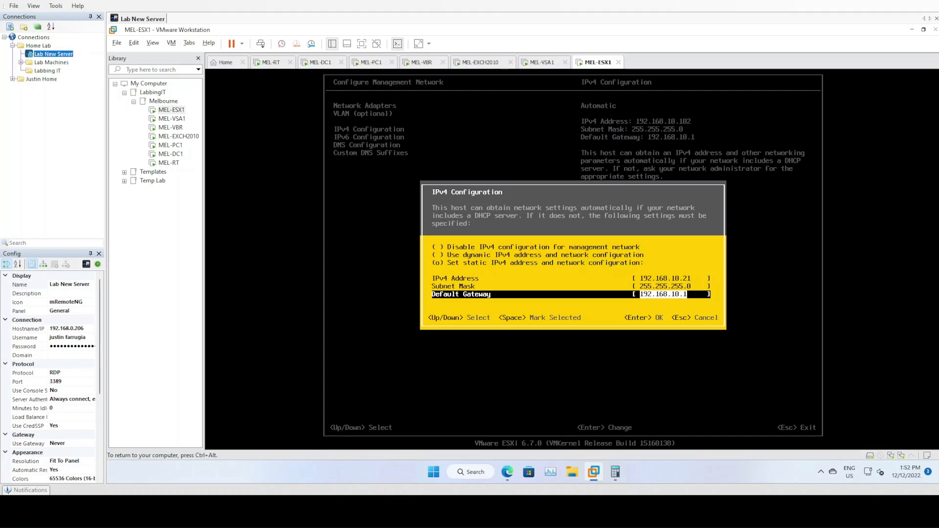
pyautogui.press('Return')
# Disable IPv6 in the IPv6 Configuration.
pyautogui.press('Down')
pyautogui.press('Return')
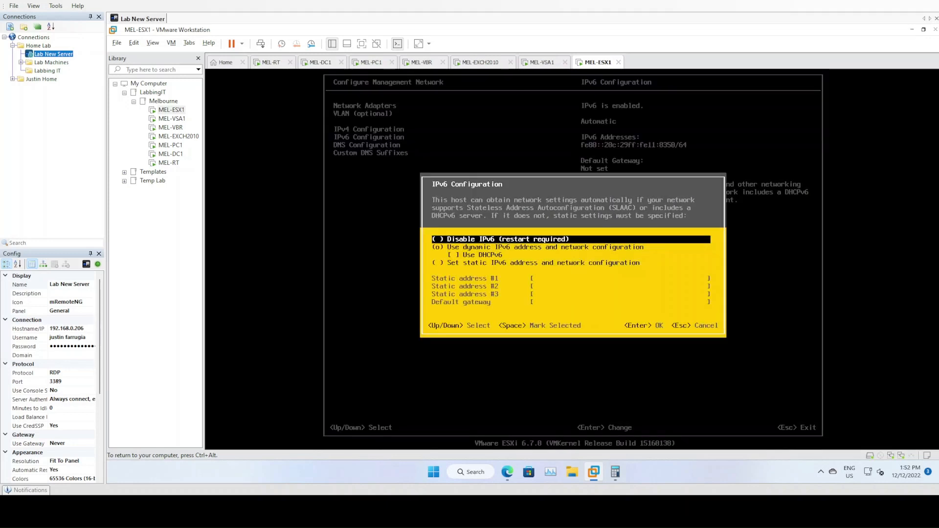
pyautogui.press('space')
pyautogui.press('Return')
# Use manual DNS with server 192.168.10.10 and hostname mel-esx.
pyautogui.press('Down')
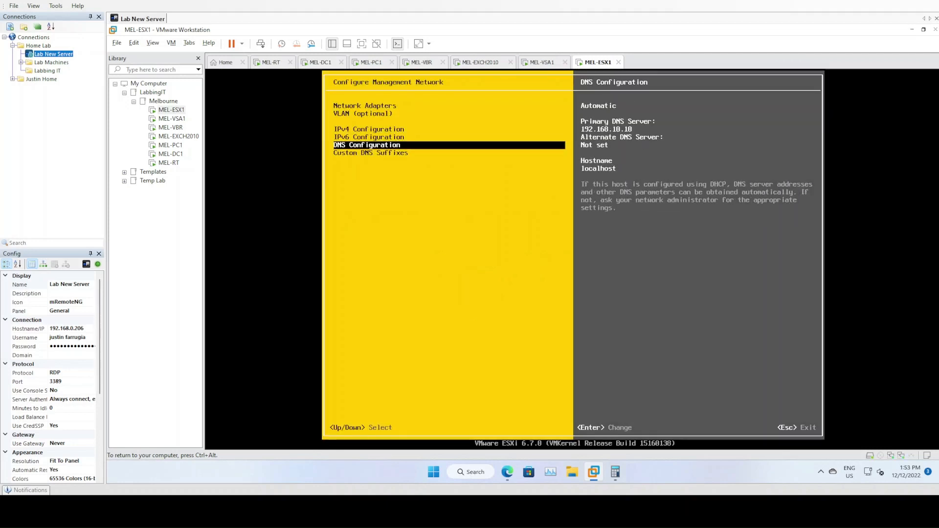
pyautogui.press('Return')
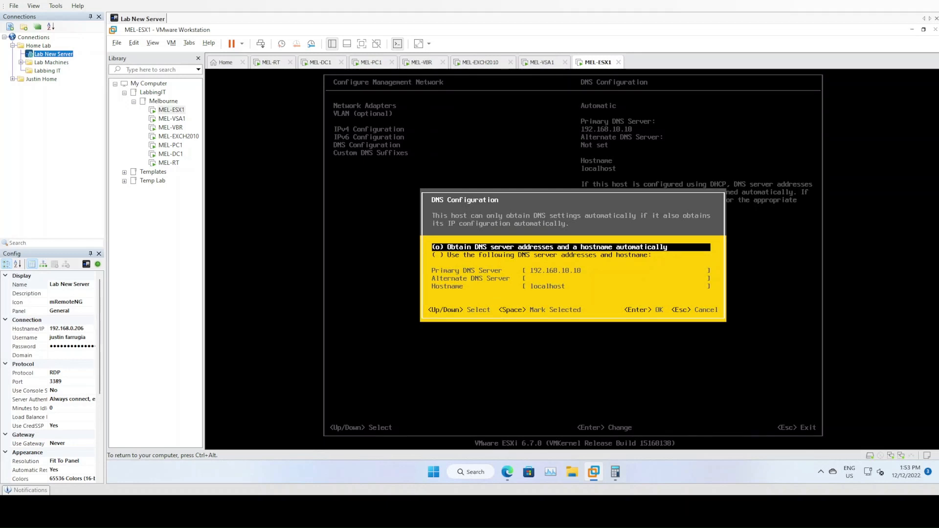
pyautogui.press('Down')
pyautogui.press('space')
pyautogui.press('Down')
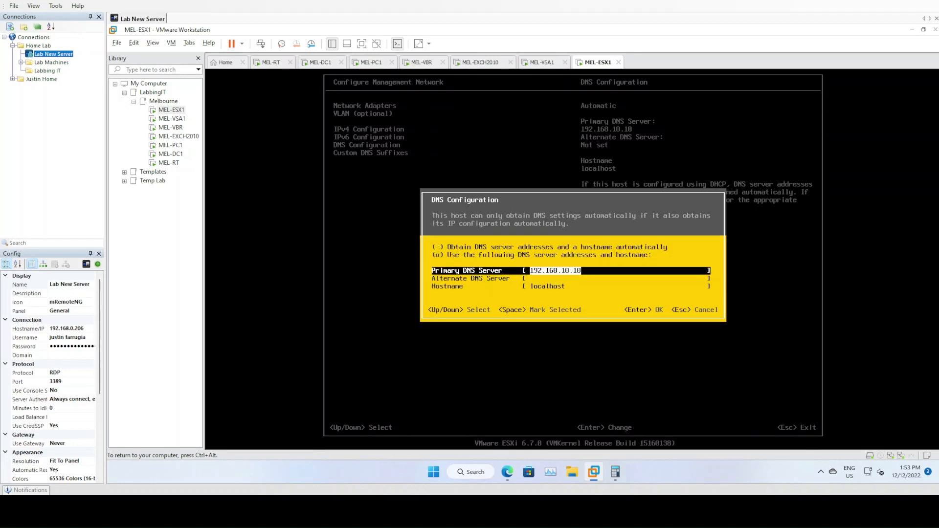
pyautogui.press('Down')
pyautogui.press('Down')
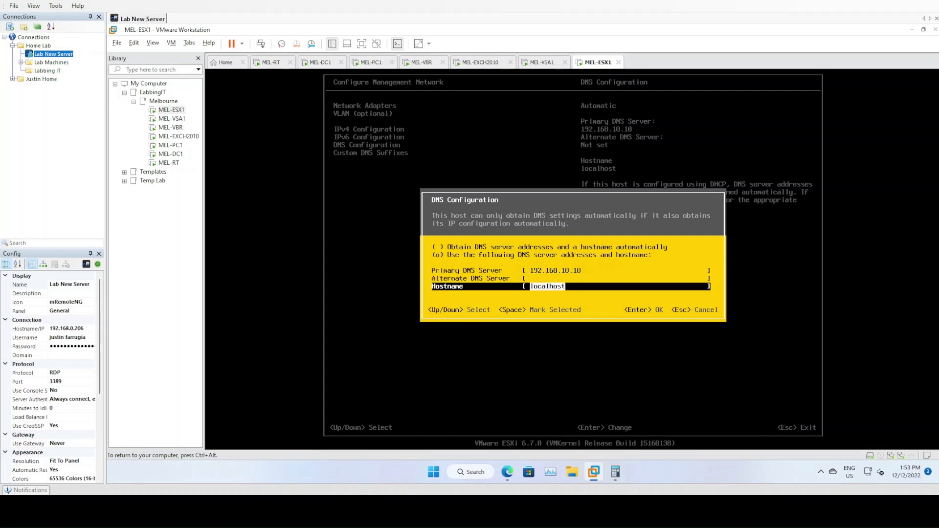
pyautogui.press('BackSpace')
pyautogui.write('mel-esx')
pyautogui.press('Return')
# Keep jtairlines.internal as the custom DNS suffix and exit to the apply-and-reboot prompt.
pyautogui.press('Down')
pyautogui.press('Return')
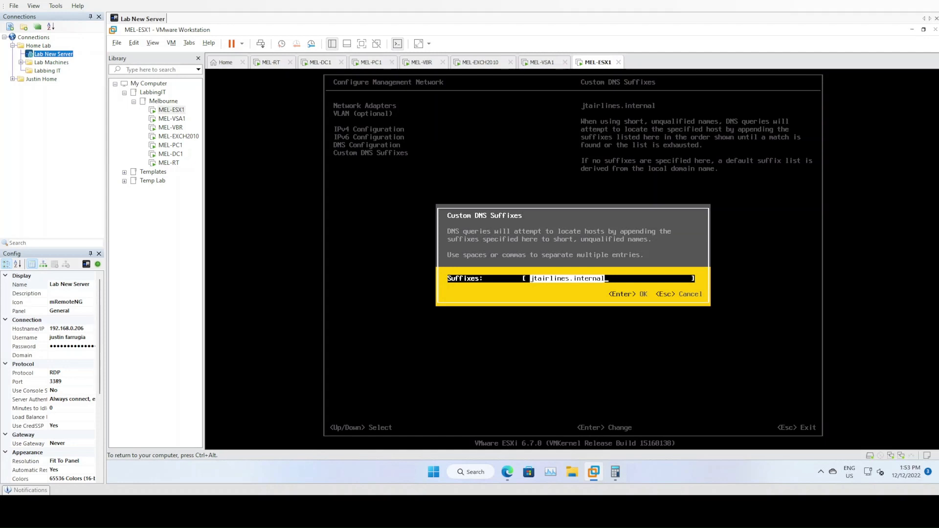
pyautogui.press('Return')
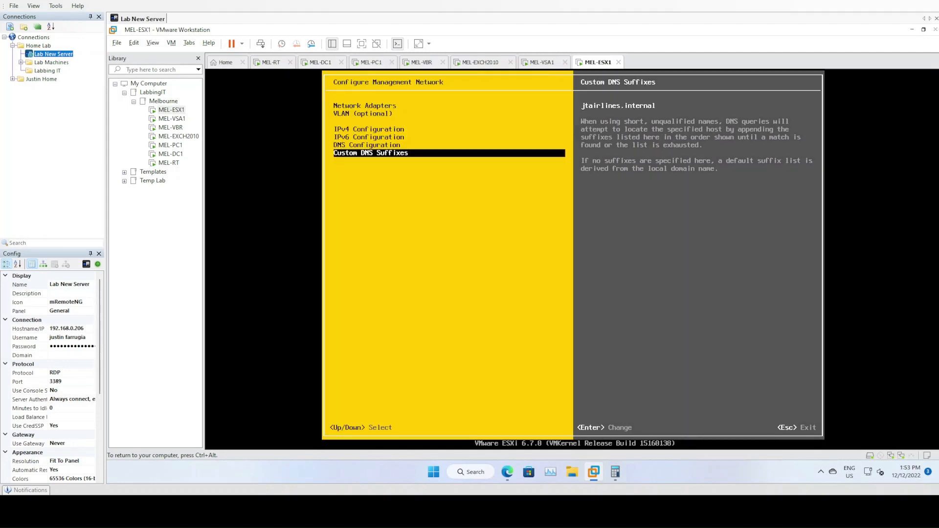
pyautogui.press('Up')
pyautogui.press('Up')
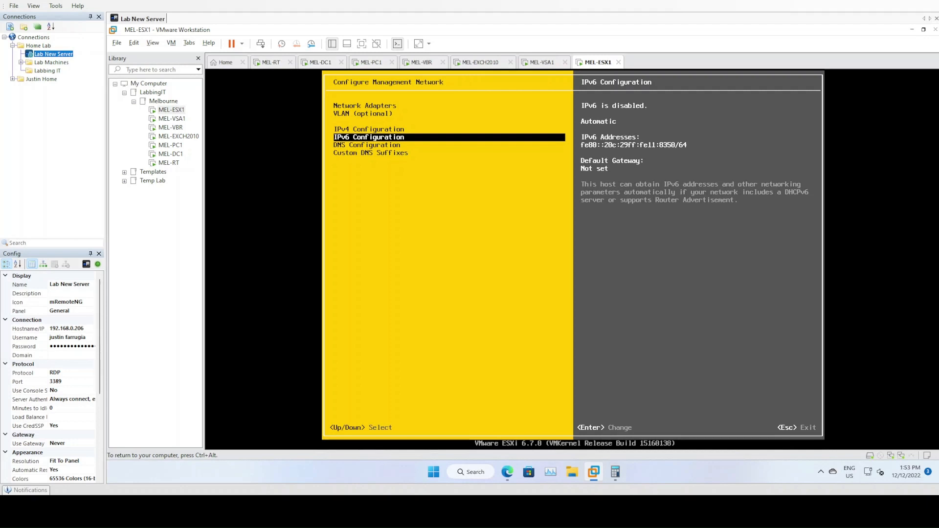
pyautogui.press('Escape')
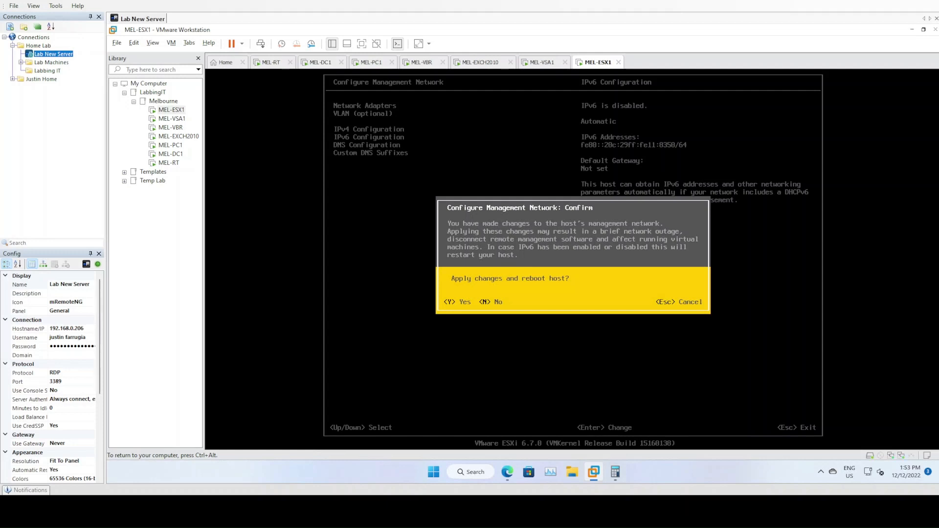
# Apply the network changes so MEL-ESX1 reboots, then switch to MEL-PC1.
pyautogui.press('Escape')
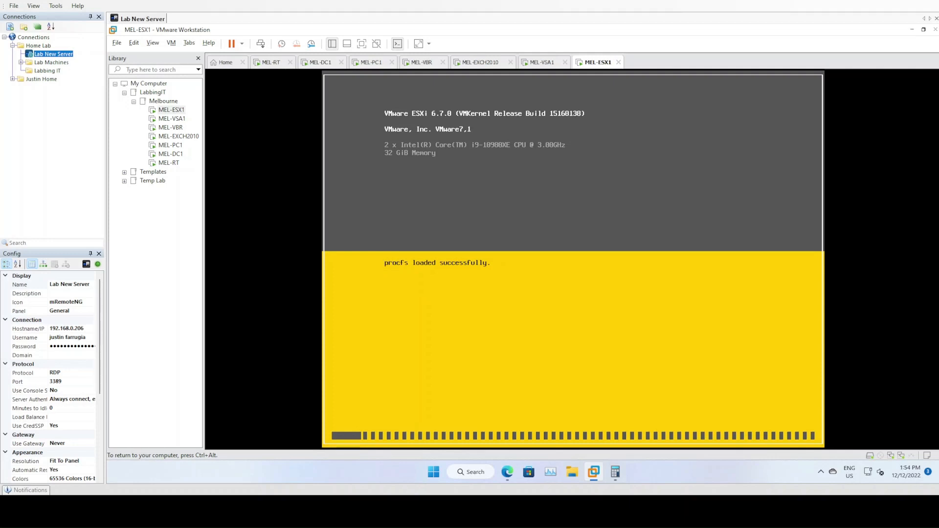
pyautogui.click(362, 63)
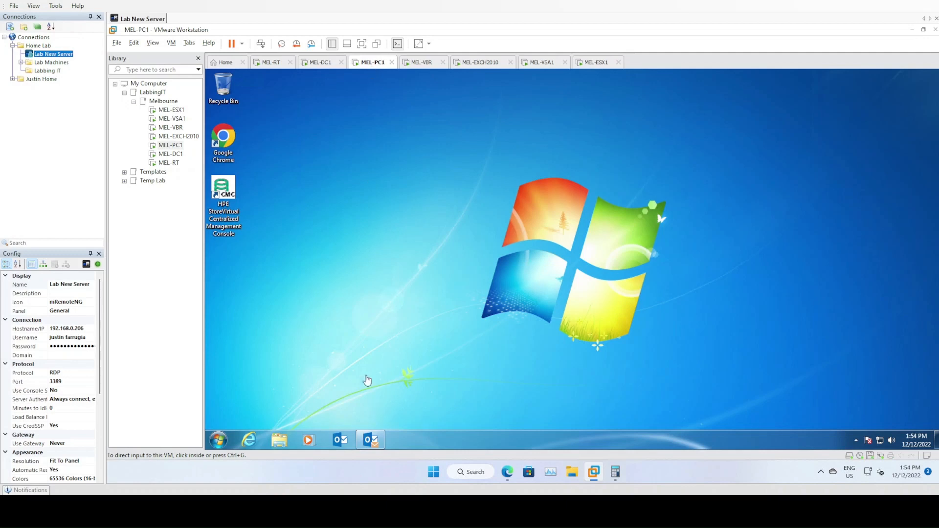
# From a command prompt, ping mel-vsa1.jtairlines.internal and then mel-esx1 to confirm name resolution.
pyautogui.click(221, 444)
pyautogui.write('cmd')
pyautogui.press('Return')
pyautogui.write('ping mel-vsa1.jtairlines.internal')
pyautogui.press('Return')
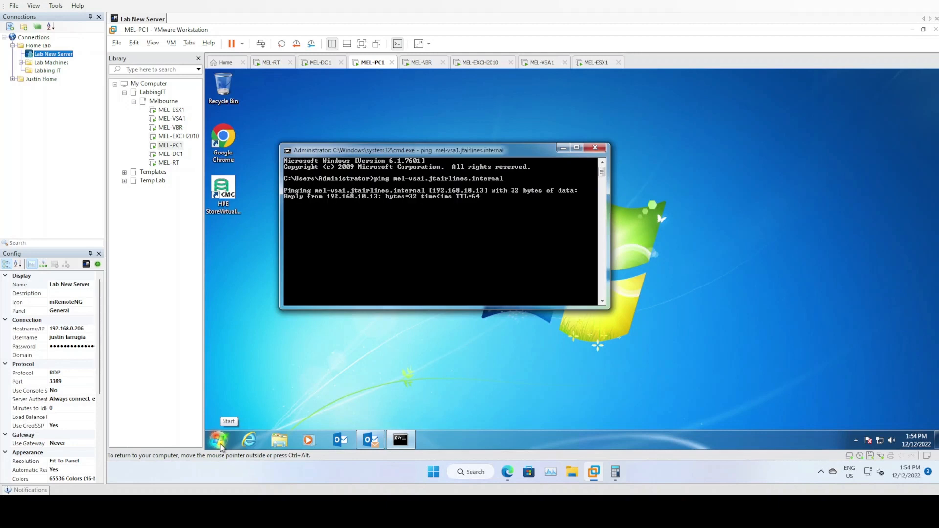
pyautogui.hotkey('ctrl', 'c')
pyautogui.write('ping mel-esx')
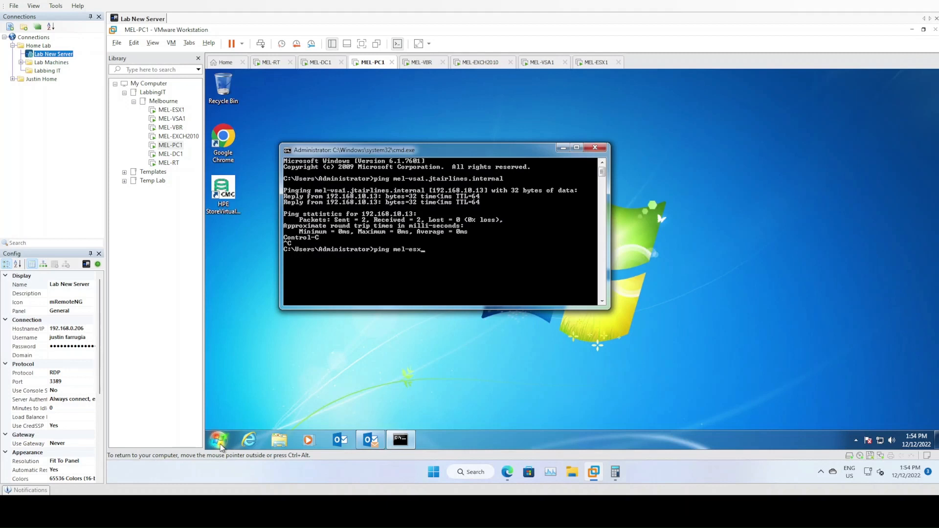
pyautogui.write('1.jtairlines.internal')
pyautogui.press('Return')
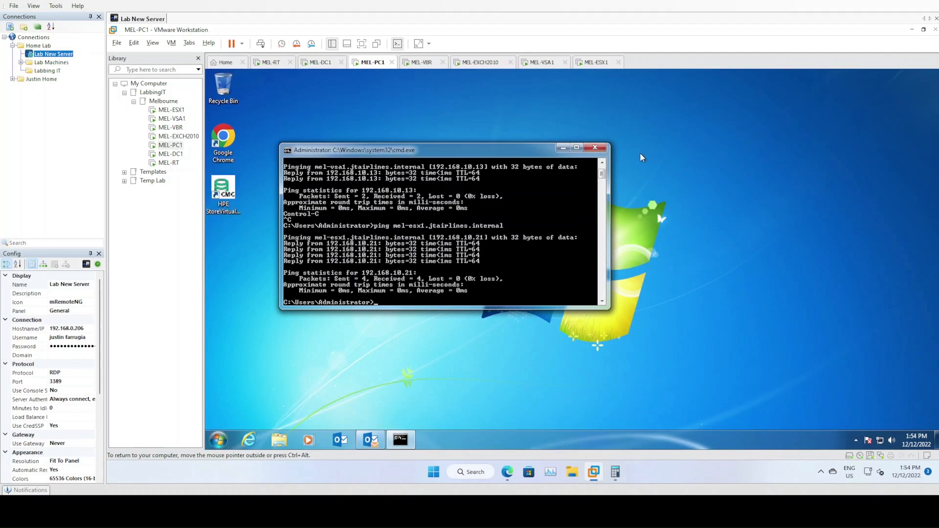
# Check the MEL-ESX1 console, then close the command prompt on MEL-PC1.
pyautogui.click(599, 64)
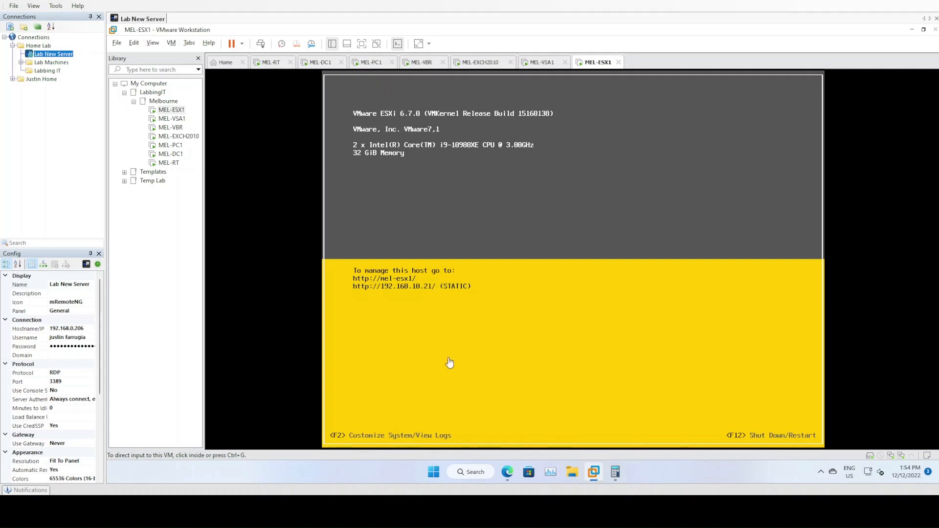
pyautogui.click(364, 64)
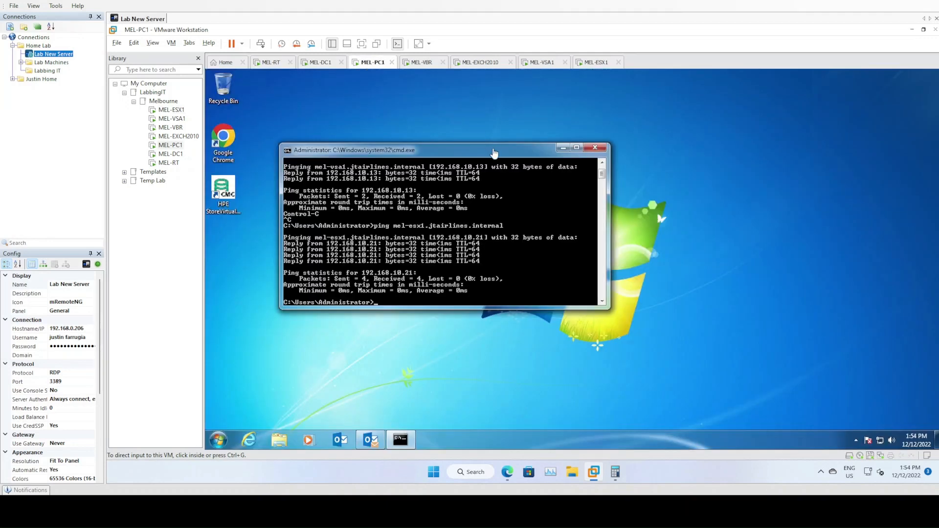
pyautogui.click(595, 148)
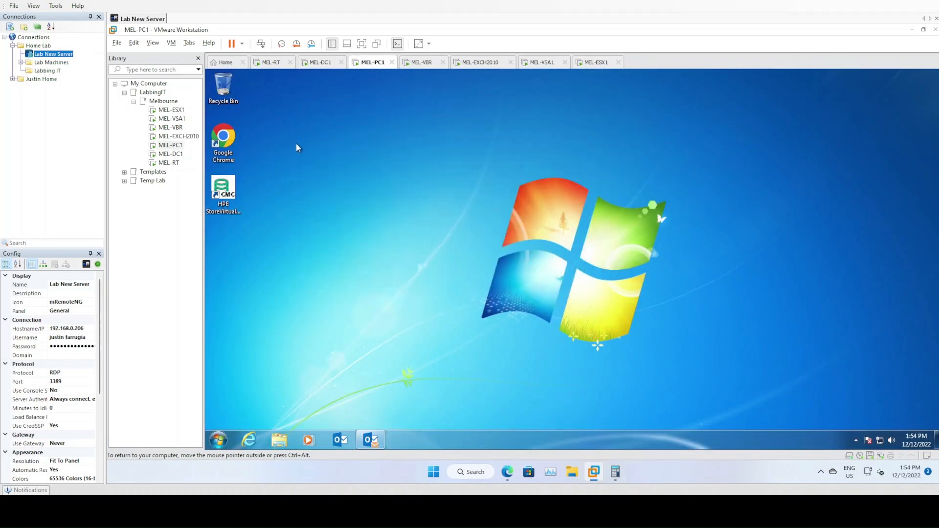
pyautogui.doubleClick(226, 145)
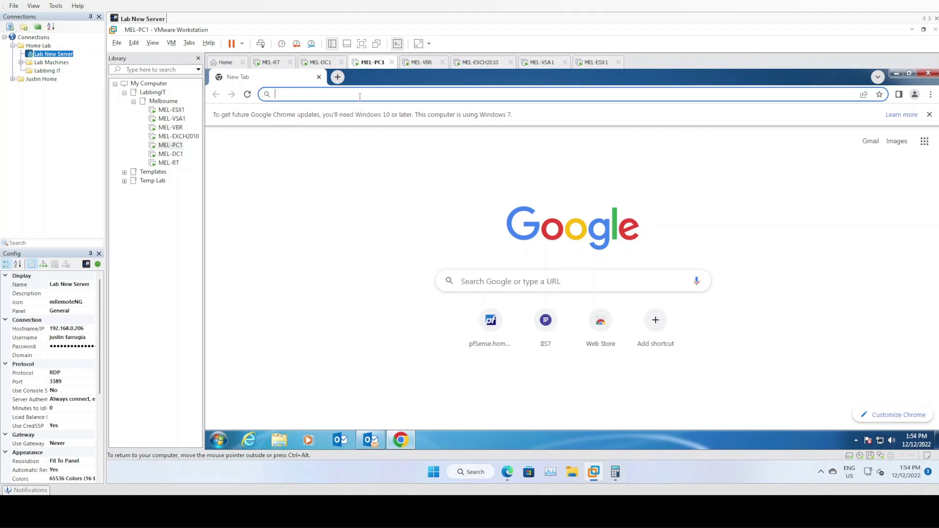
pyautogui.write('https://mel')
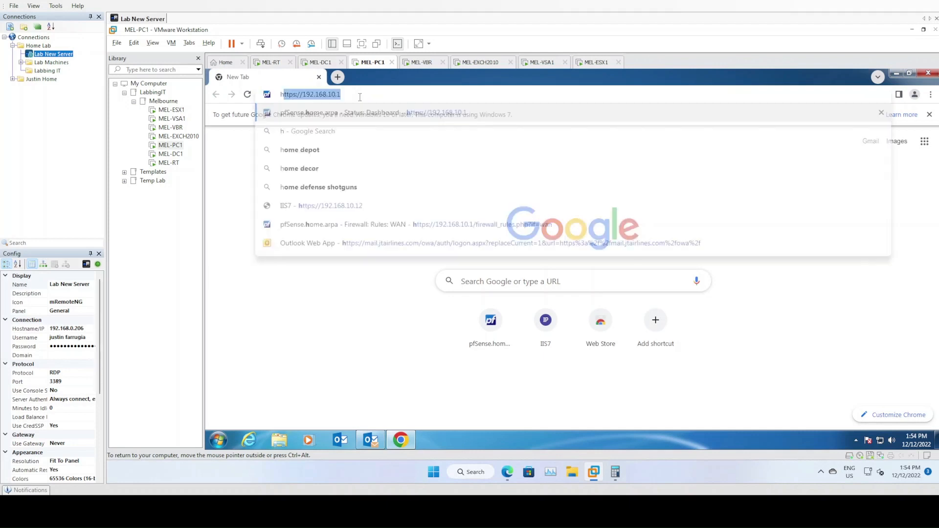
pyautogui.write('-esx1.jtai')
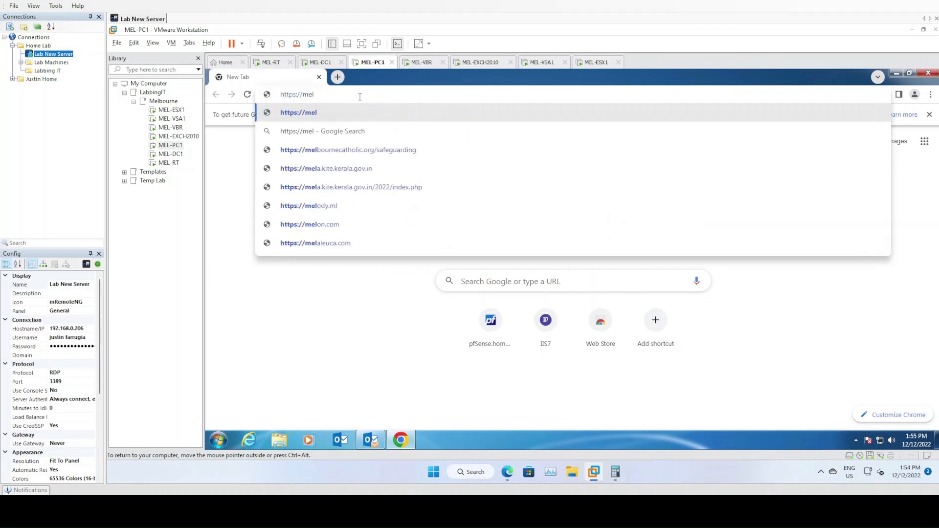
pyautogui.write('rlines.internal')
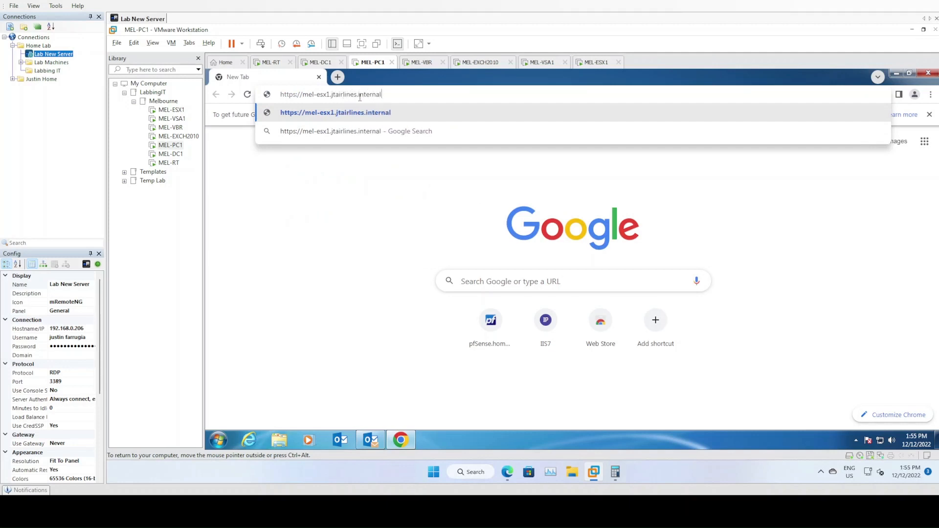
pyautogui.press('Return')
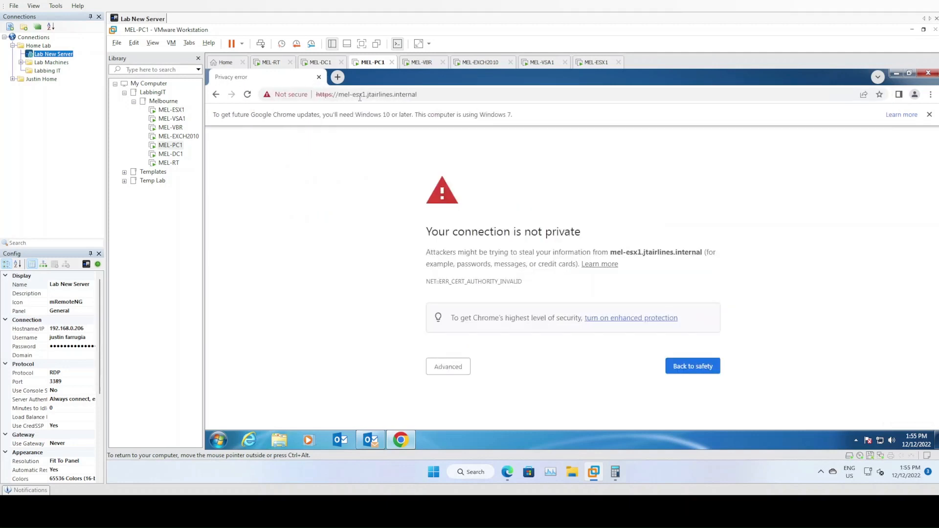
pyautogui.click(453, 374)
pyautogui.scroll(-1, 394, 340)
pyautogui.click(464, 400)
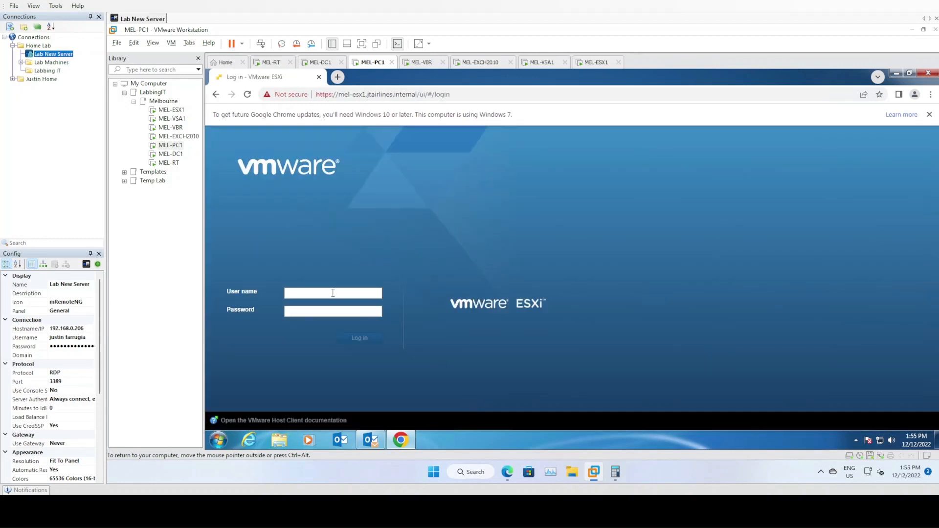
# Sign in to the ESXi Host Client as root with the host password.
pyautogui.click(311, 296)
pyautogui.write('root')
pyautogui.press('Tab')
pyautogui.write('••••••••••')
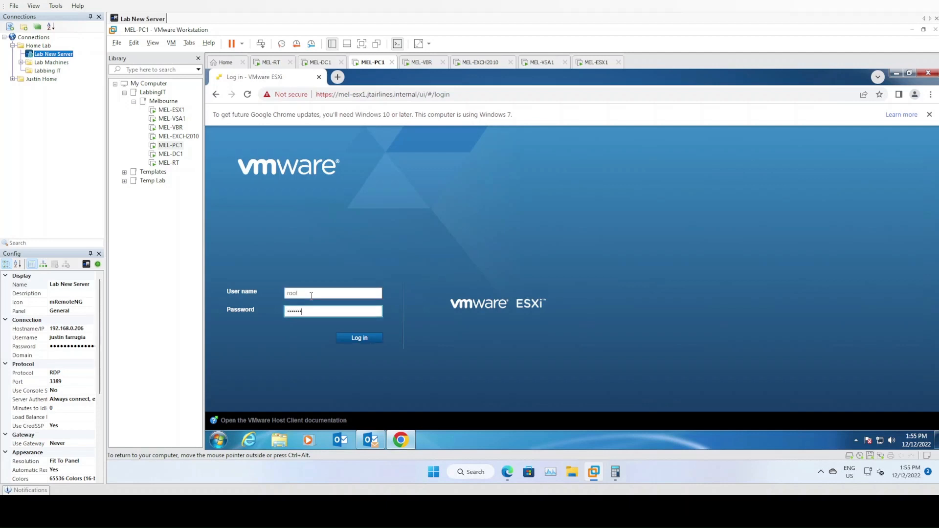
pyautogui.press('Return')
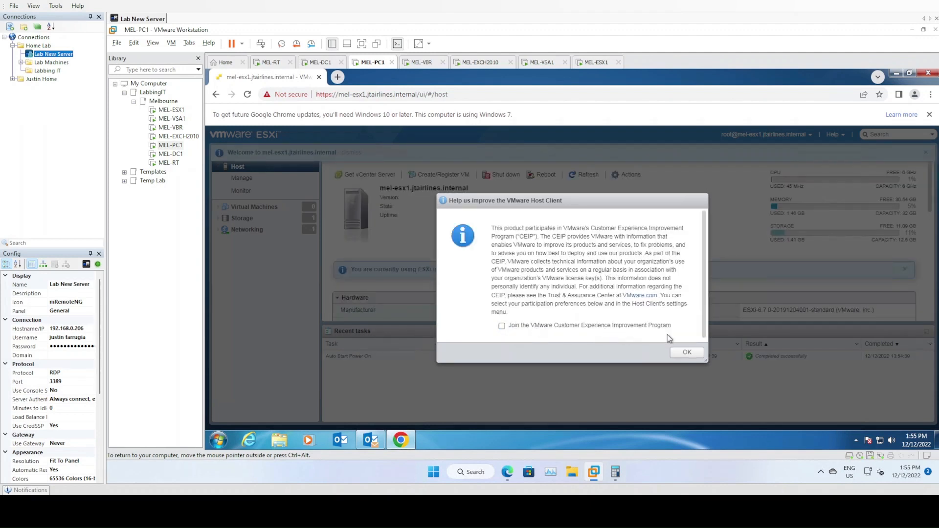
# Dismiss the CEIP, welcome and Chrome update notices, then show Manage > Licensing.
pyautogui.click(685, 357)
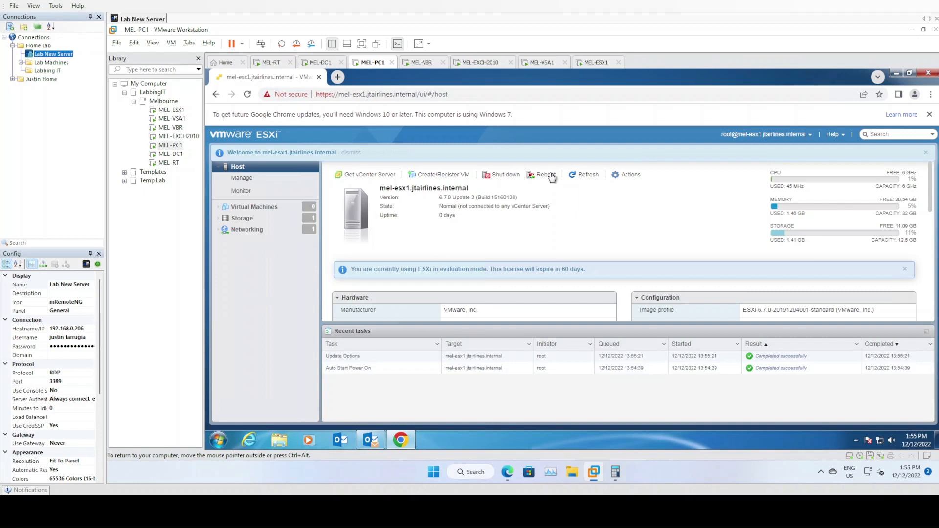
pyautogui.click(925, 154)
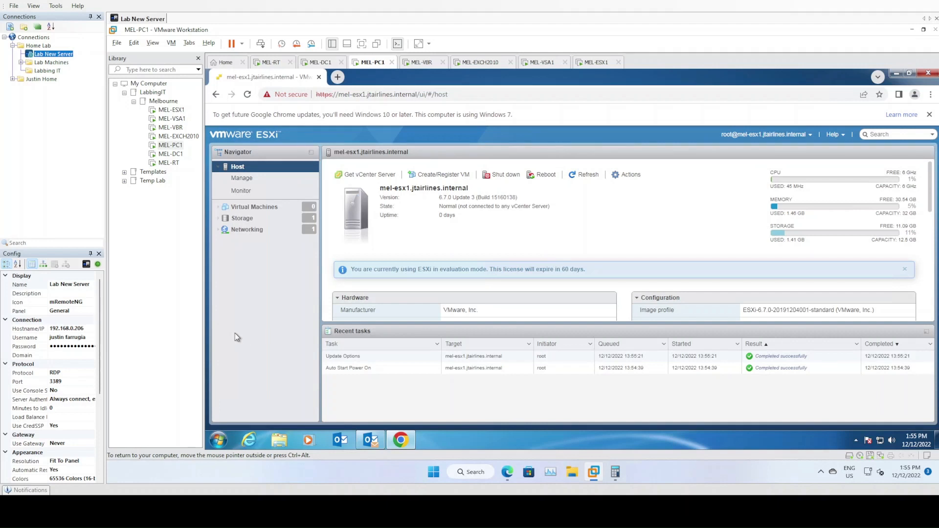
pyautogui.click(929, 115)
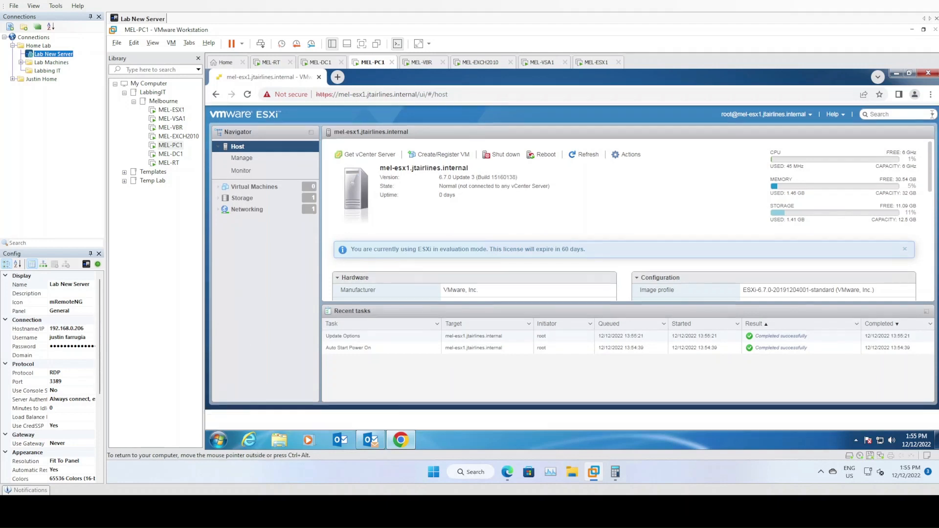
pyautogui.click(288, 157)
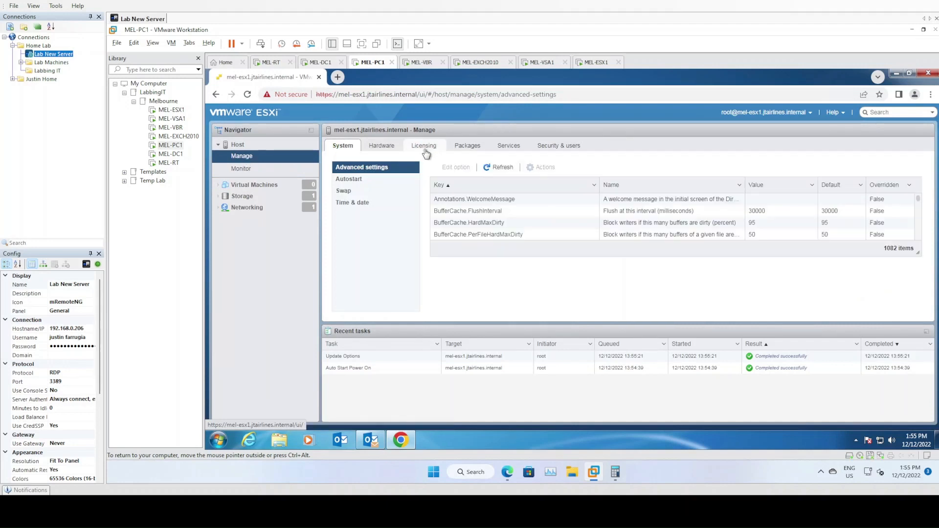
pyautogui.click(424, 147)
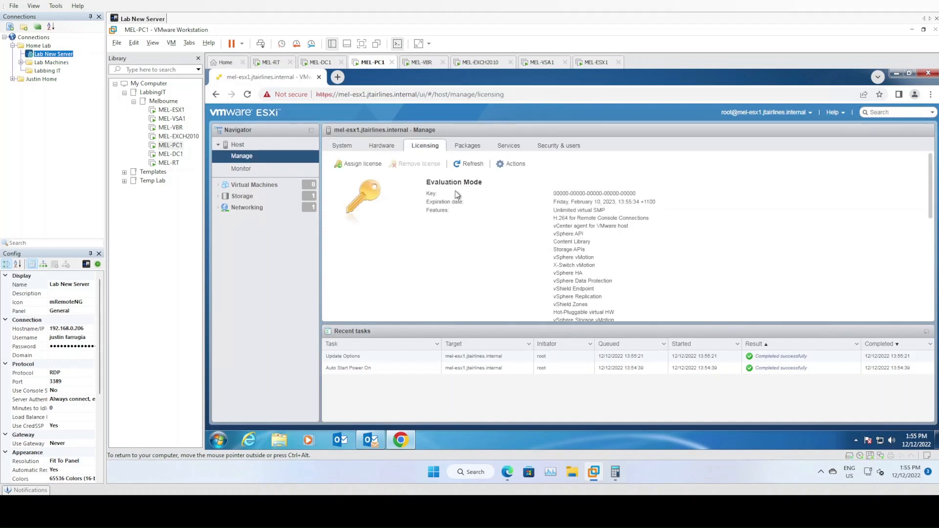
# Check the Evaluation Mode licence expiry date of 10 February 2023.
pyautogui.scroll(-5, 606, 235)
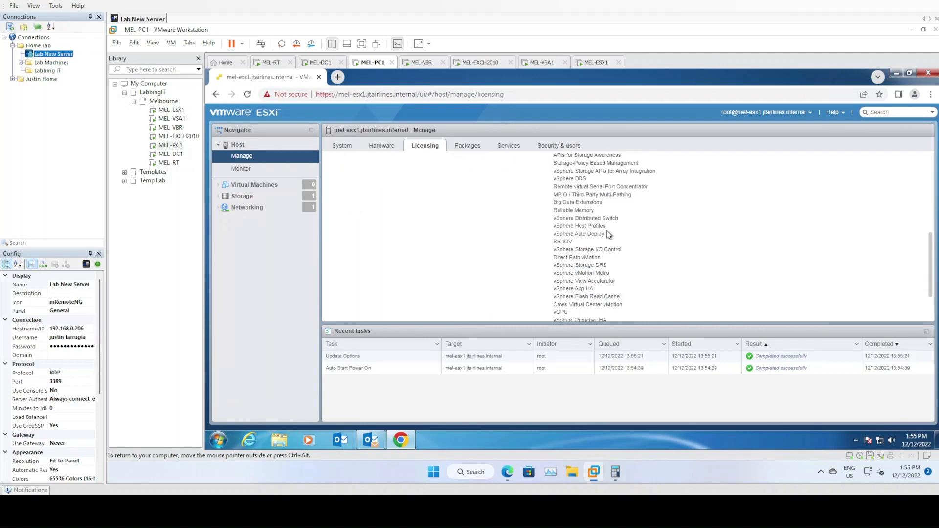
pyautogui.scroll(5, 609, 236)
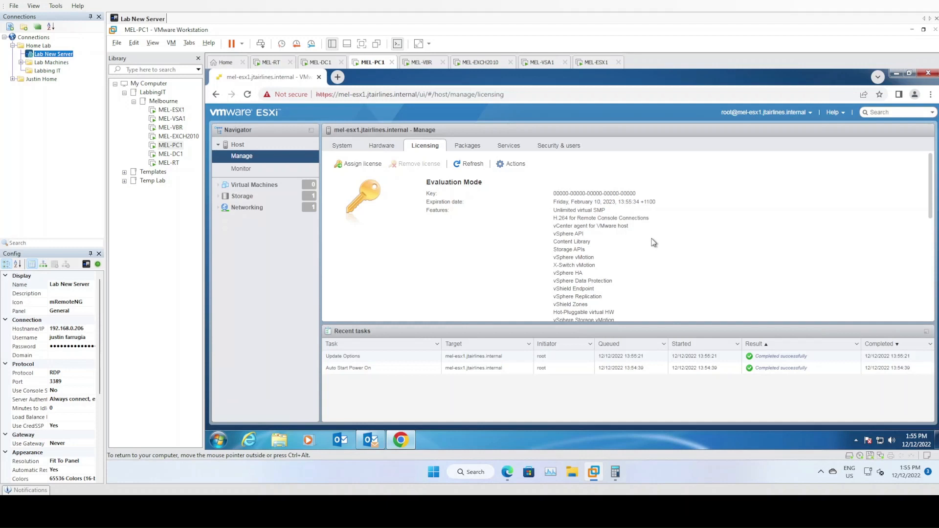
pyautogui.scroll(-5, 654, 243)
pyautogui.scroll(5, 653, 243)
pyautogui.moveTo(556, 201)
pyautogui.mouseDown()
pyautogui.moveTo(663, 205)
pyautogui.moveTo(549, 209)
pyautogui.mouseUp()
pyautogui.click(635, 218)
pyautogui.click(549, 209)
pyautogui.scroll(-6, 658, 213)
pyautogui.scroll(6, 670, 209)
pyautogui.middleClick(675, 211)
pyautogui.middleClick(676, 241)
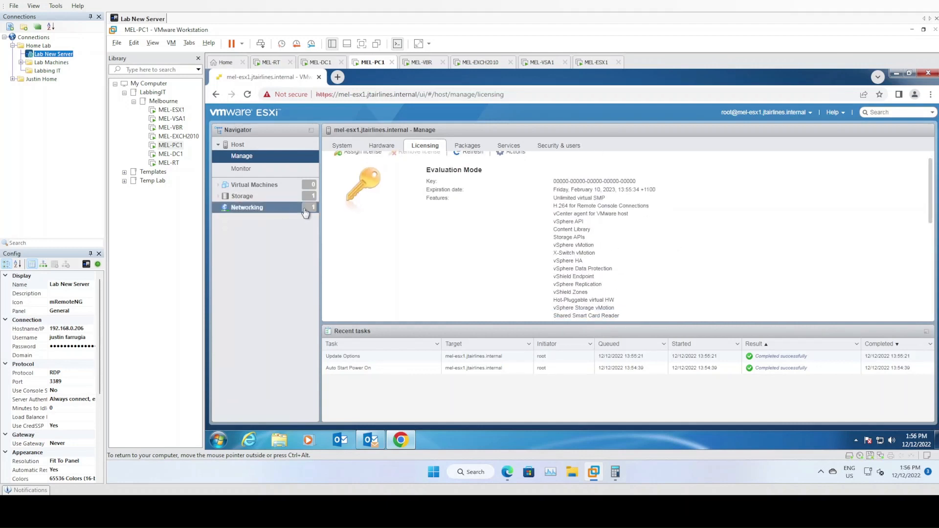
pyautogui.scroll(2, 471, 242)
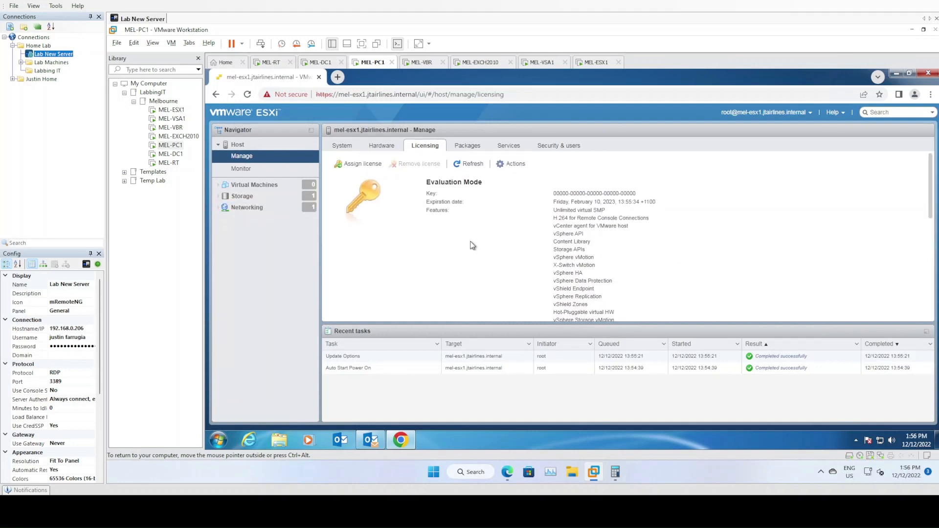
# Rename datastore1 to MEL-ESX1-LOCAL under Storage > Datastores.
pyautogui.click(257, 209)
pyautogui.click(243, 196)
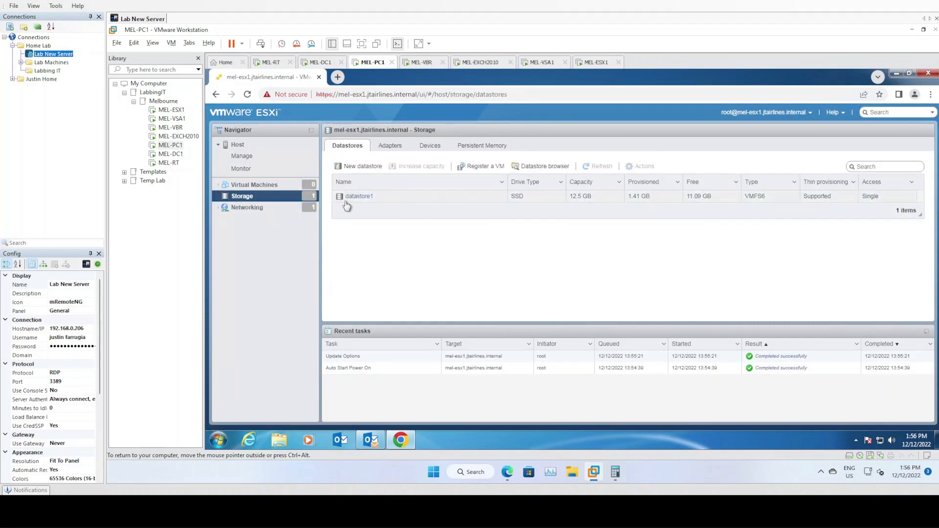
pyautogui.click(393, 200)
pyautogui.rightClick(360, 198)
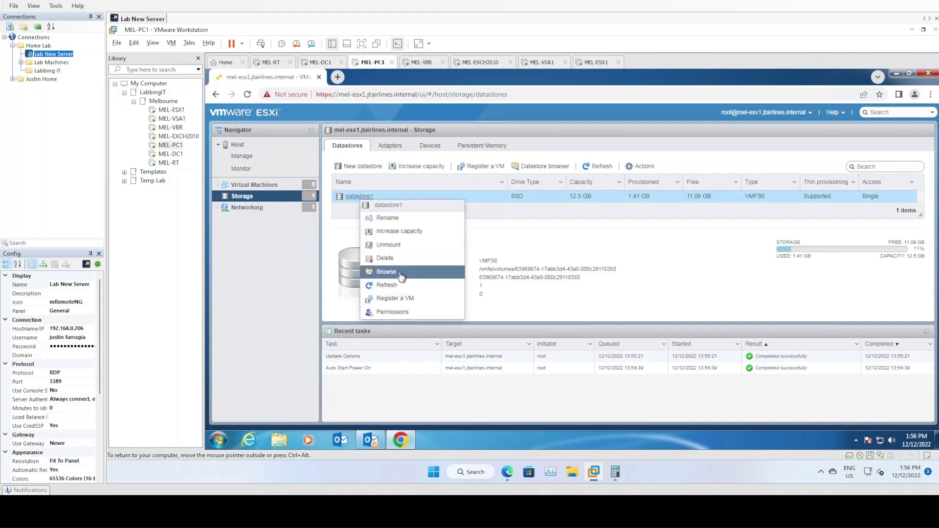
pyautogui.click(392, 218)
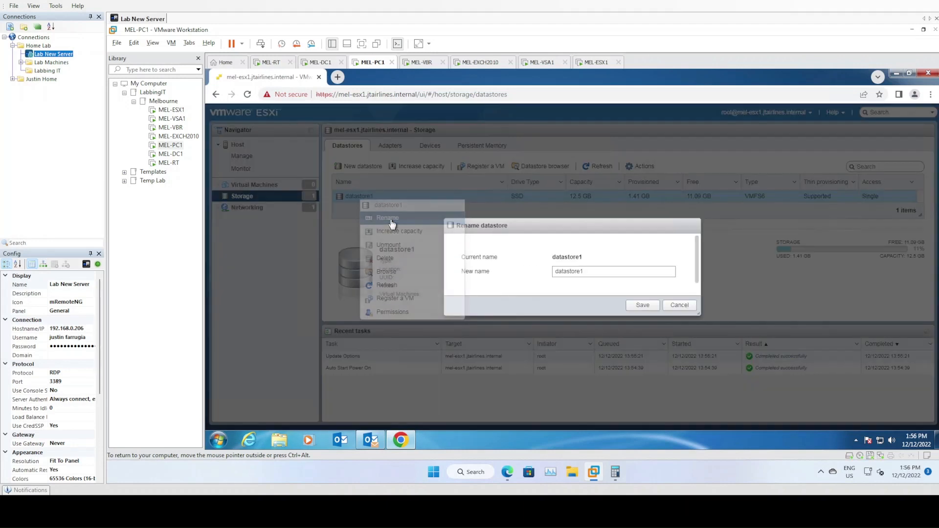
pyautogui.moveTo(599, 270); pyautogui.dragTo(533, 272)
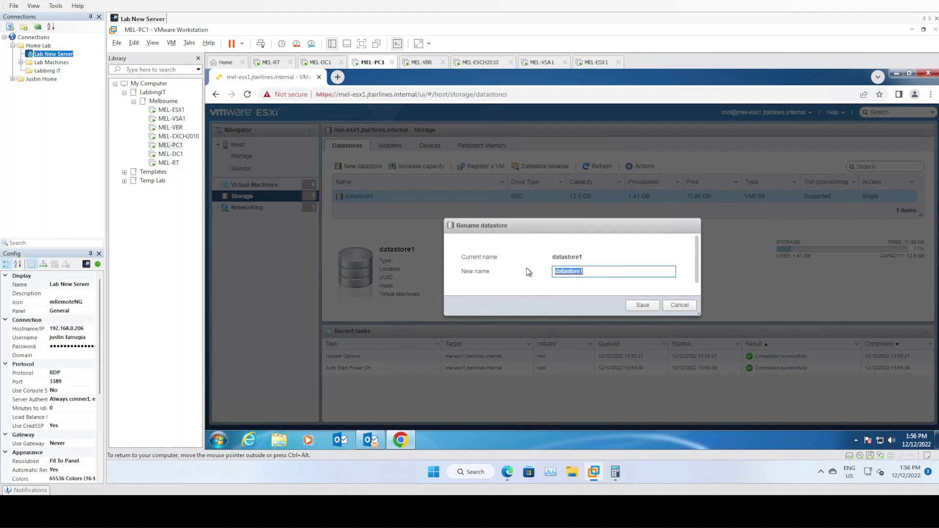
pyautogui.write('MEL-ESX1-LOCAL')
pyautogui.click(638, 307)
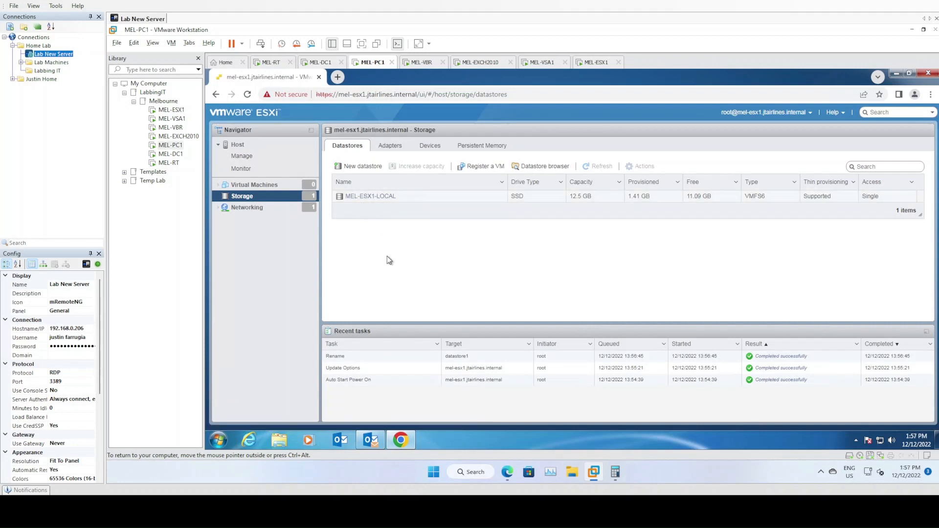
pyautogui.click(254, 209)
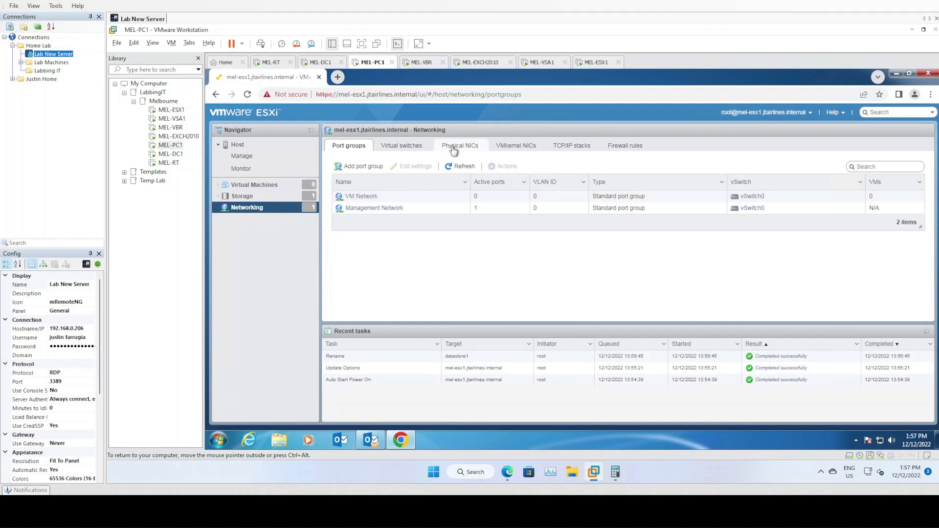
# Add vmnic1 to vSwitch0 as Uplink 2 and save.
pyautogui.click(413, 146)
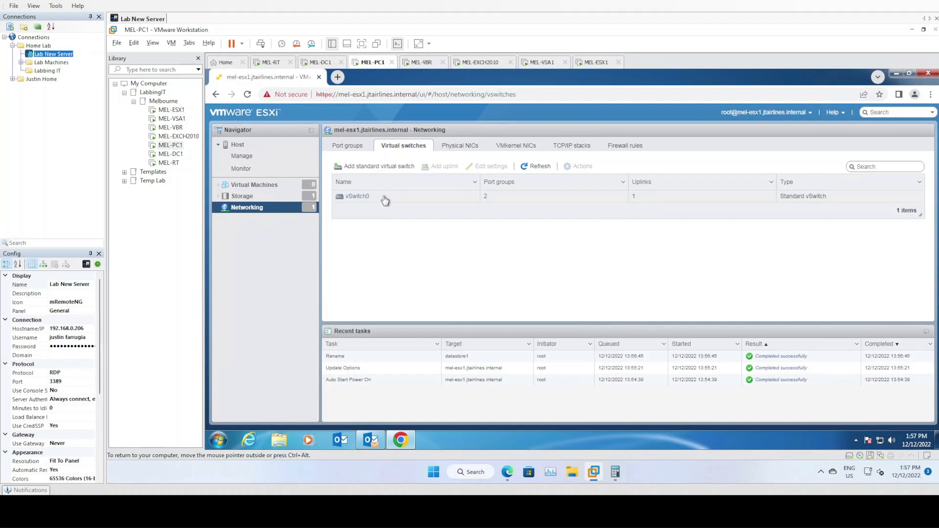
pyautogui.click(355, 197)
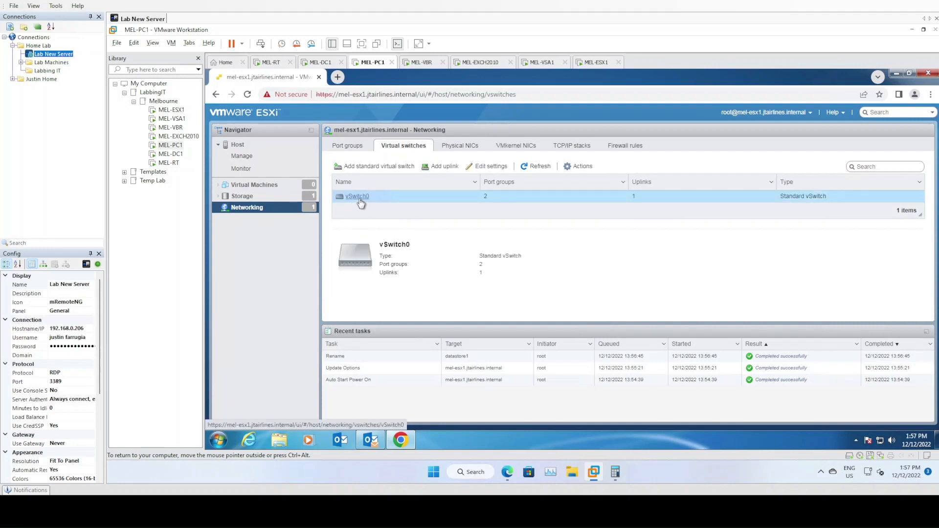
pyautogui.click(446, 167)
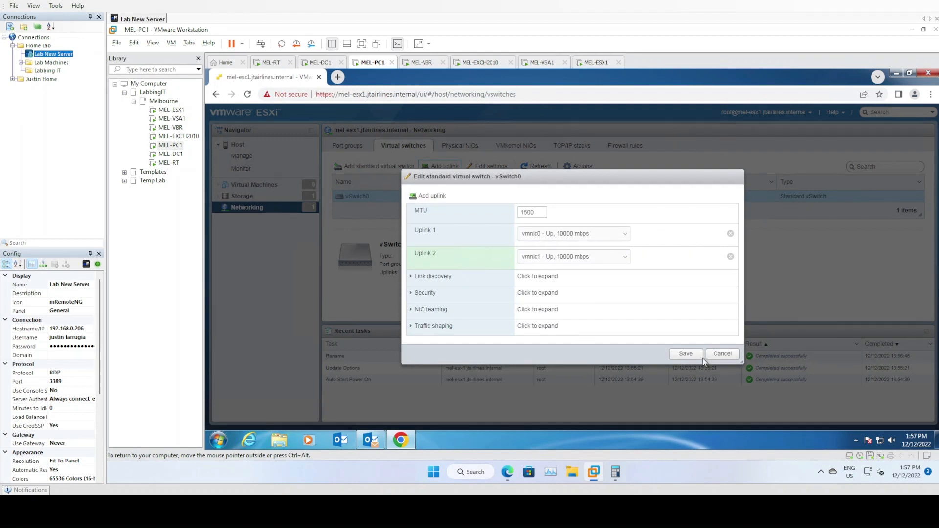
pyautogui.click(686, 354)
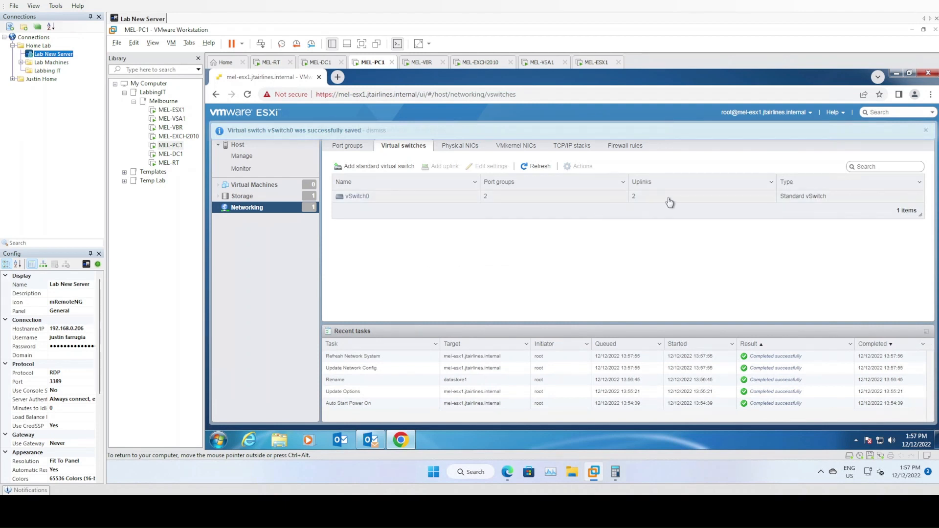
# Inspect the Management Network port group, its vmk0 adapter and NIC teaming settings.
pyautogui.click(349, 148)
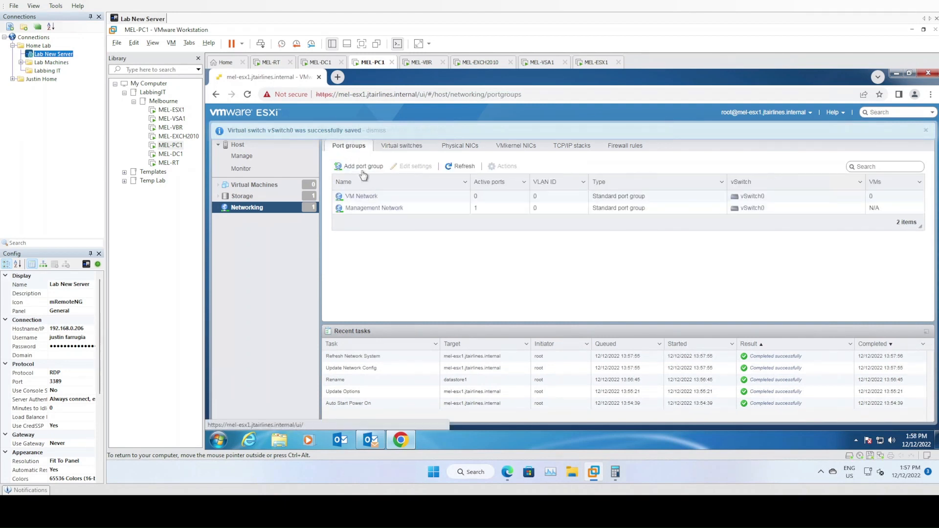
pyautogui.click(389, 210)
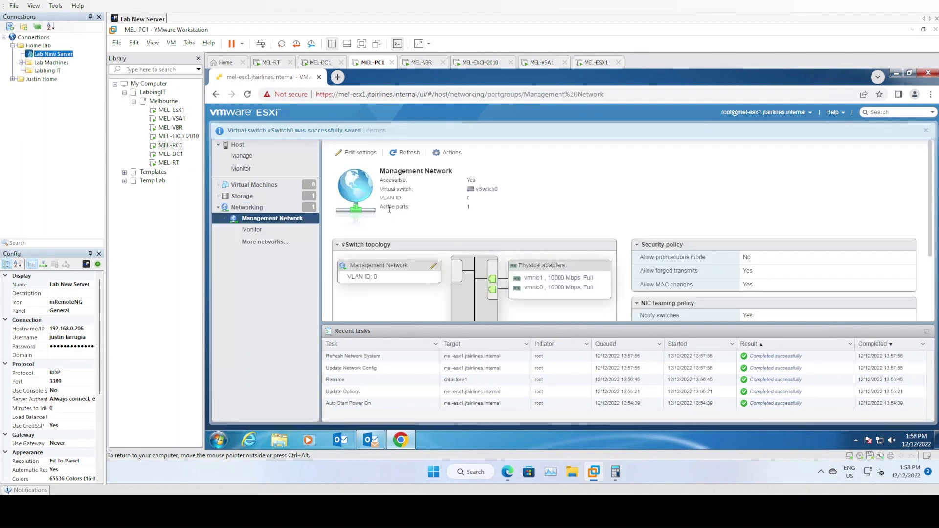
pyautogui.click(389, 294)
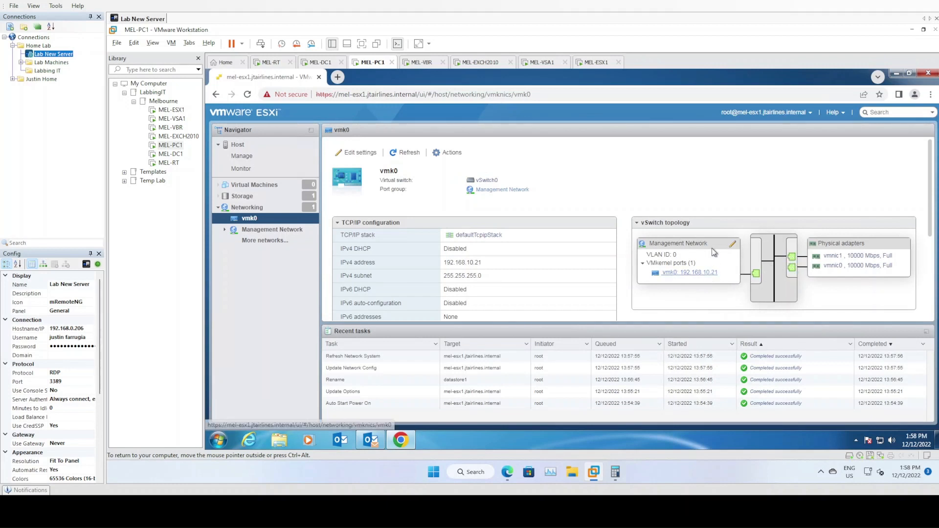
pyautogui.click(732, 244)
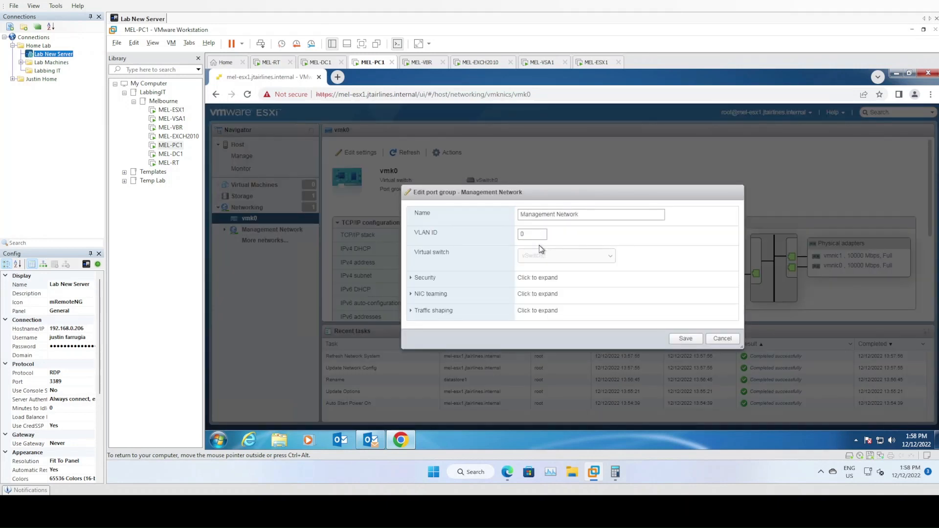
pyautogui.click(421, 295)
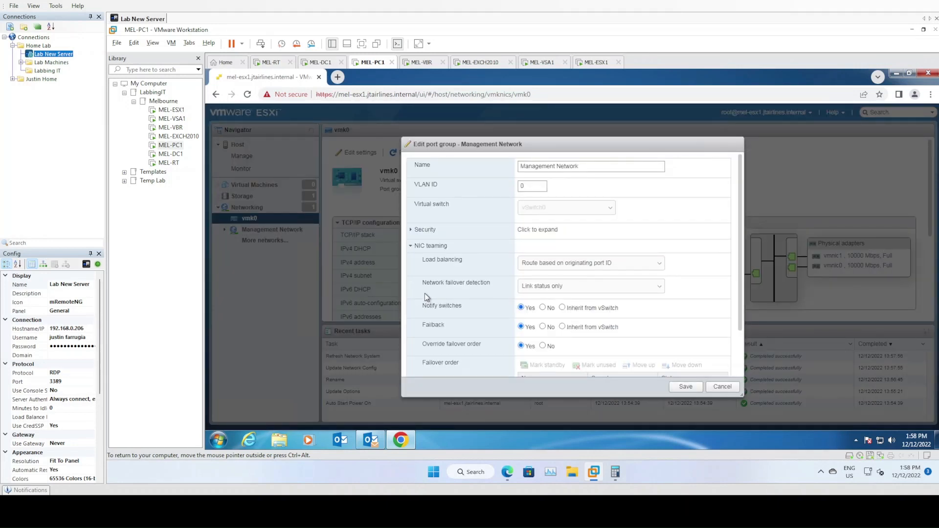
pyautogui.click(723, 387)
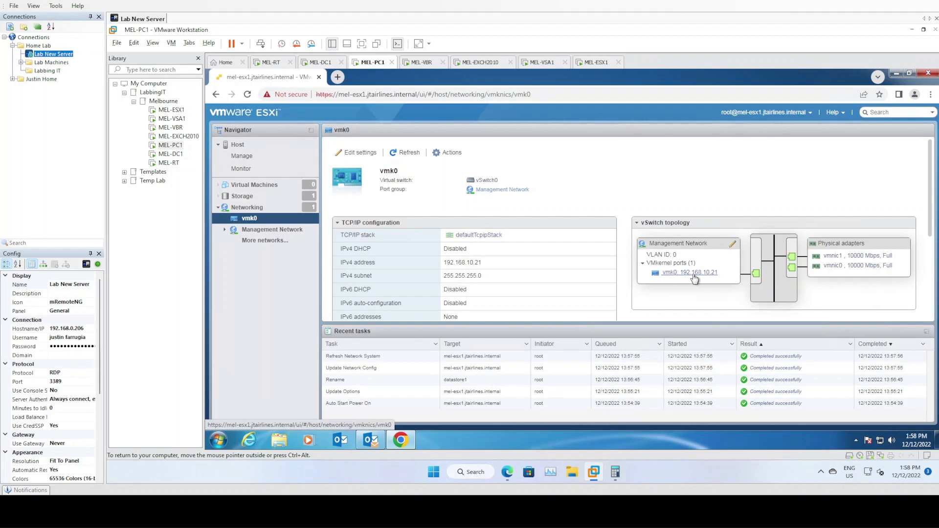
# Set all Management Network teaming options to Inherit from vSwitch, override failover order No, and save.
pyautogui.click(732, 244)
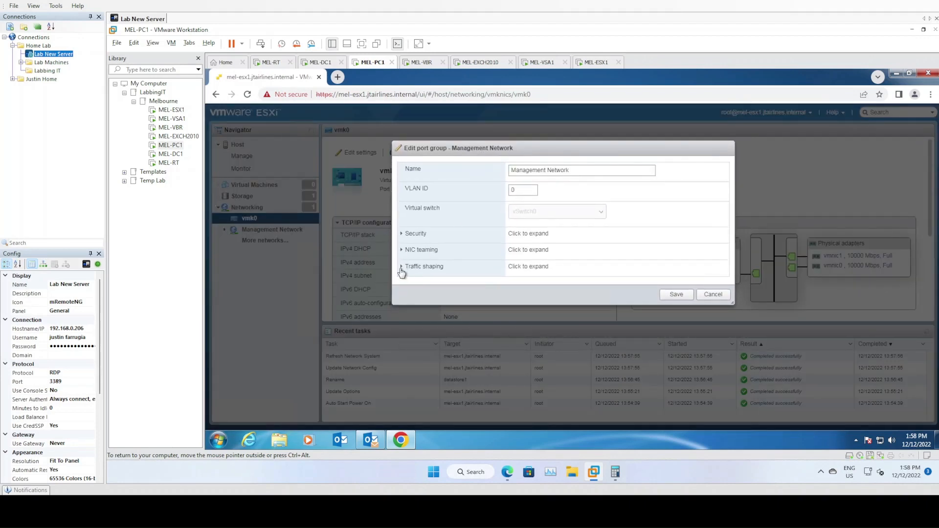
pyautogui.click(401, 267)
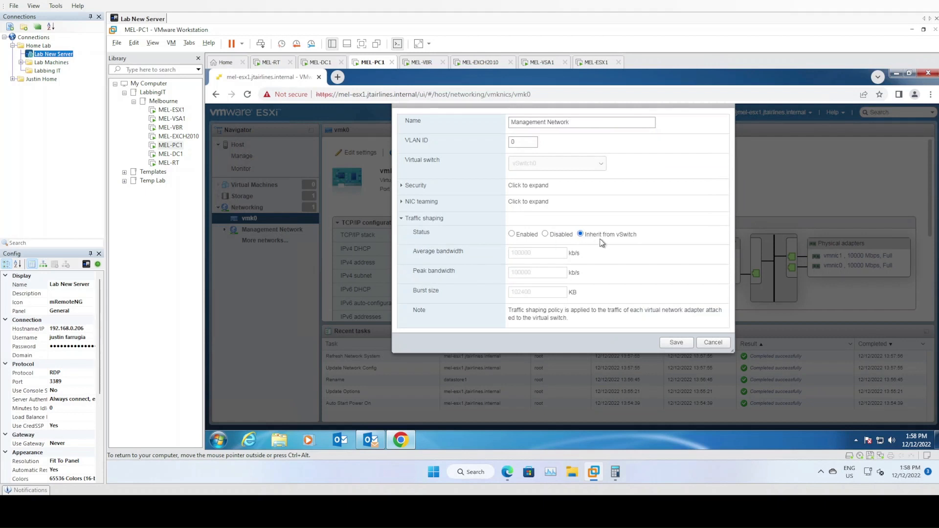
pyautogui.click(419, 203)
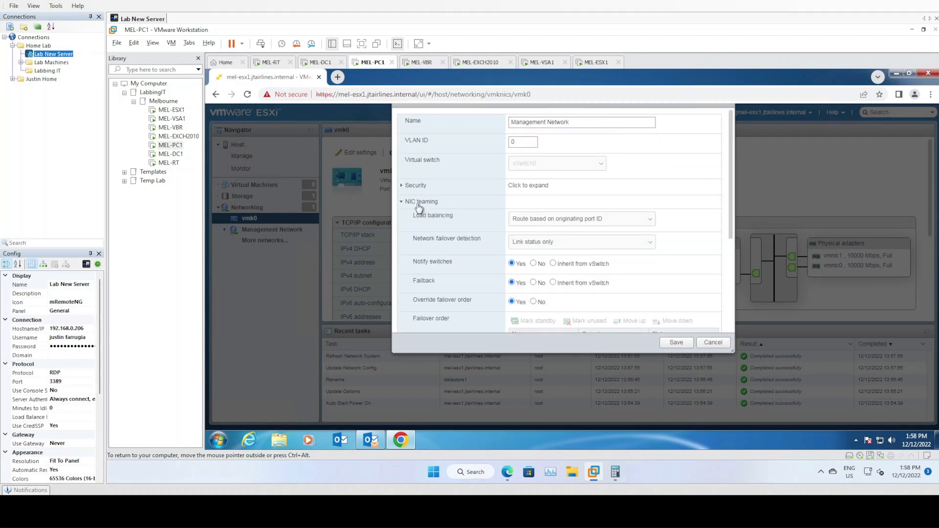
pyautogui.click(546, 218)
pyautogui.click(552, 233)
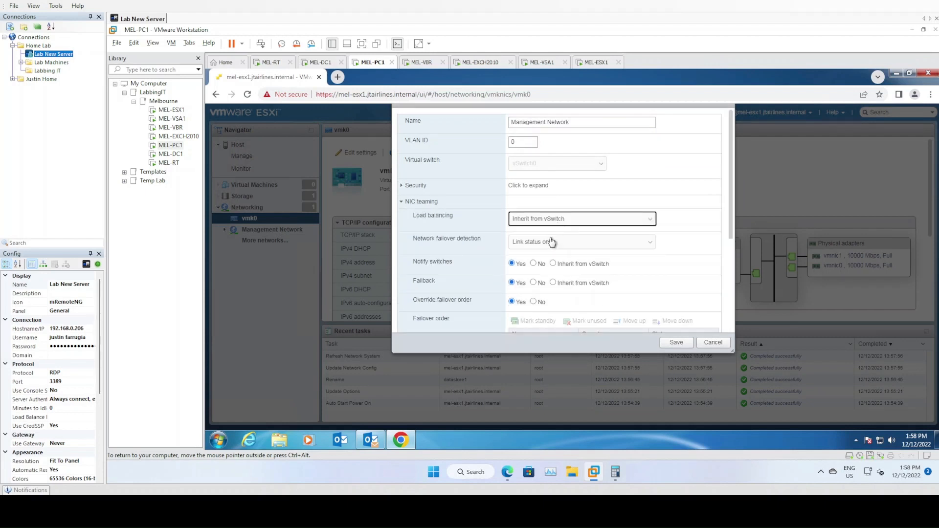
pyautogui.click(554, 237)
pyautogui.click(548, 254)
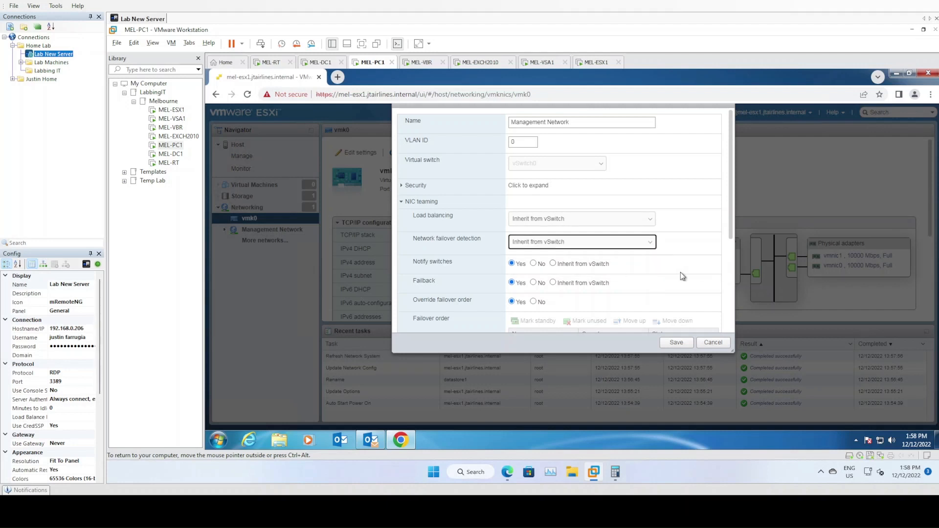
pyautogui.click(553, 264)
pyautogui.click(553, 283)
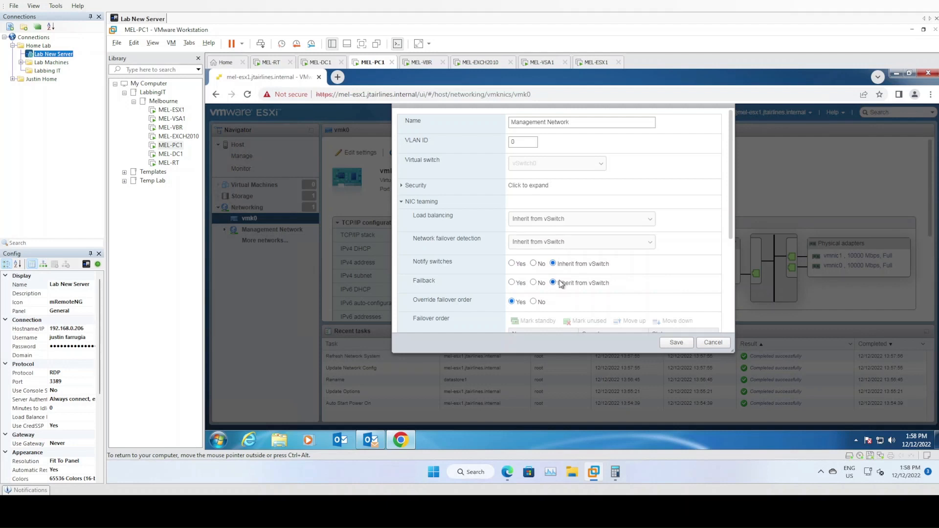
pyautogui.click(533, 302)
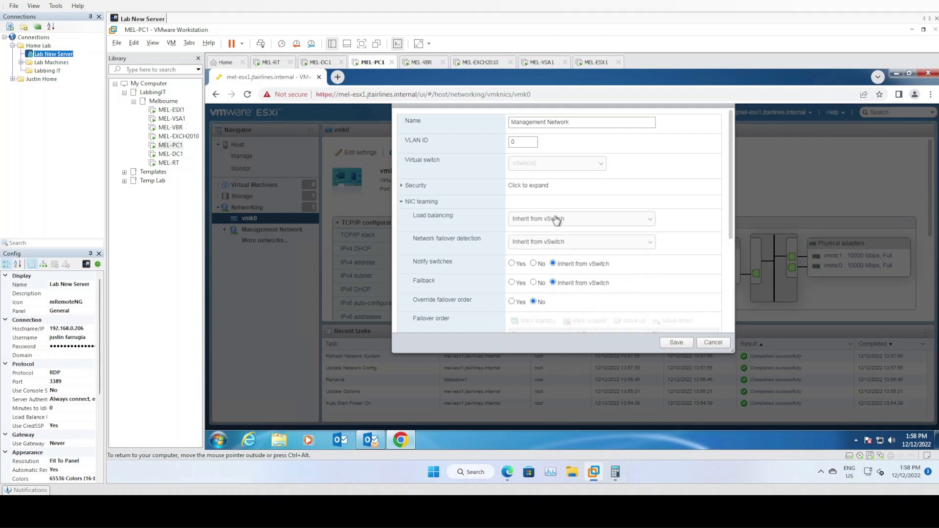
pyautogui.moveTo(732, 214); pyautogui.dragTo(729, 312)
pyautogui.click(677, 343)
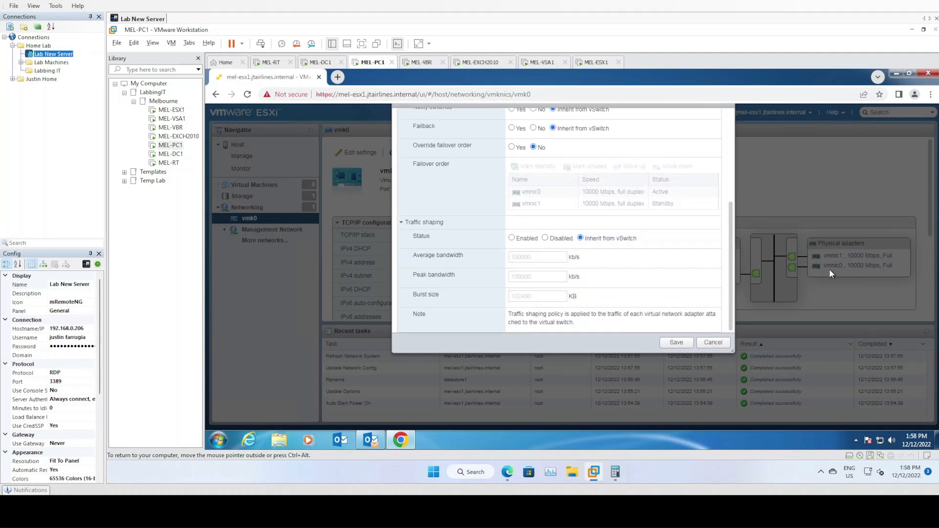
pyautogui.click(684, 342)
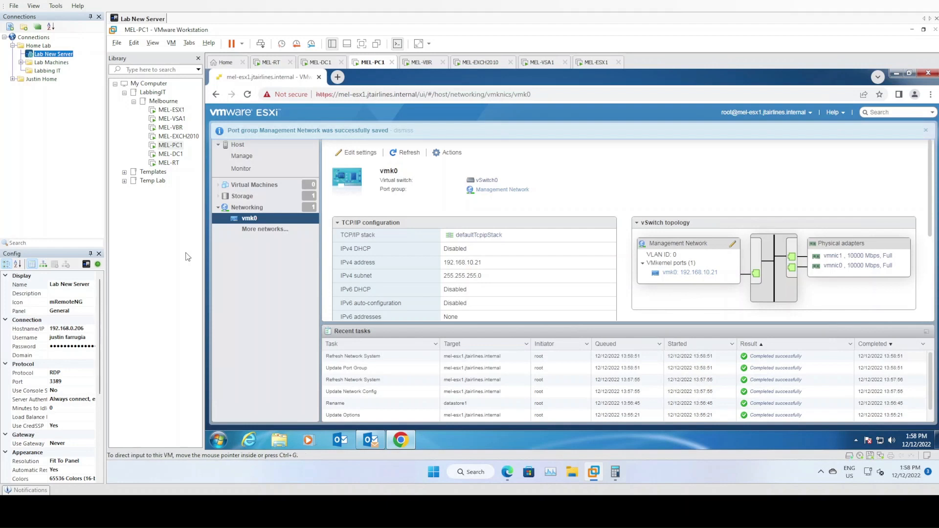
# Review the host's virtual switches, physical NICs and VMkernel NICs, then begin adding a port group.
pyautogui.click(252, 208)
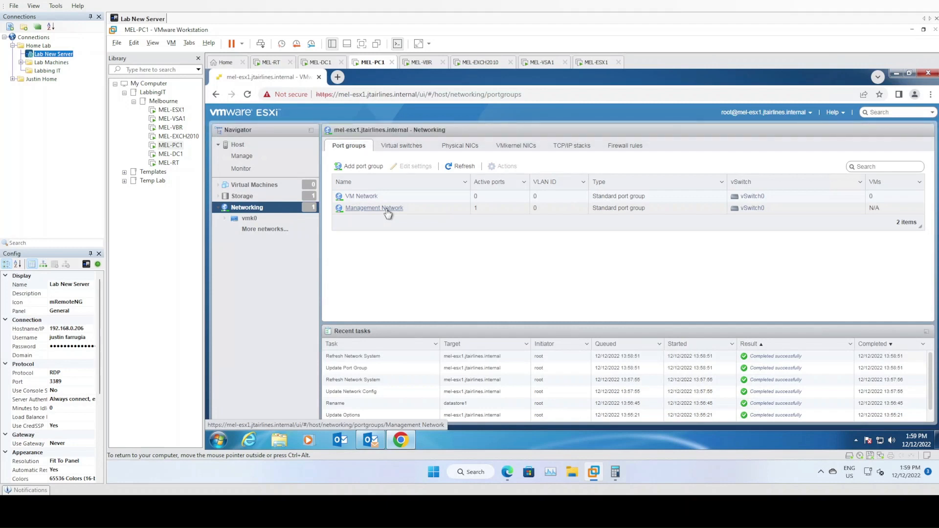
pyautogui.click(399, 147)
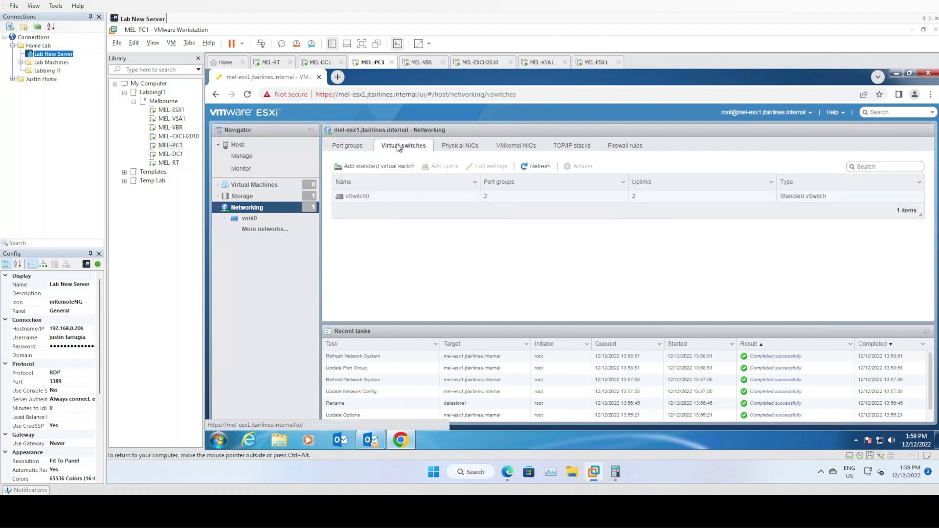
pyautogui.click(462, 148)
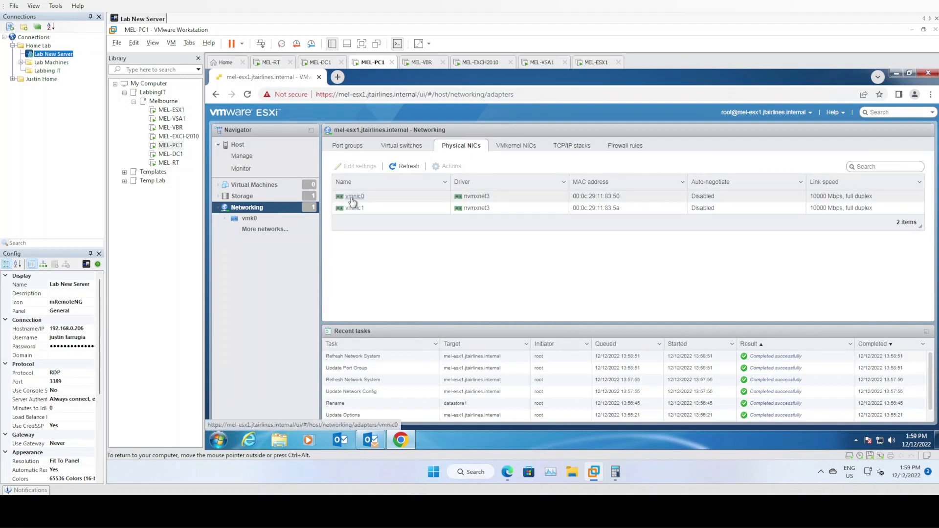
pyautogui.click(516, 147)
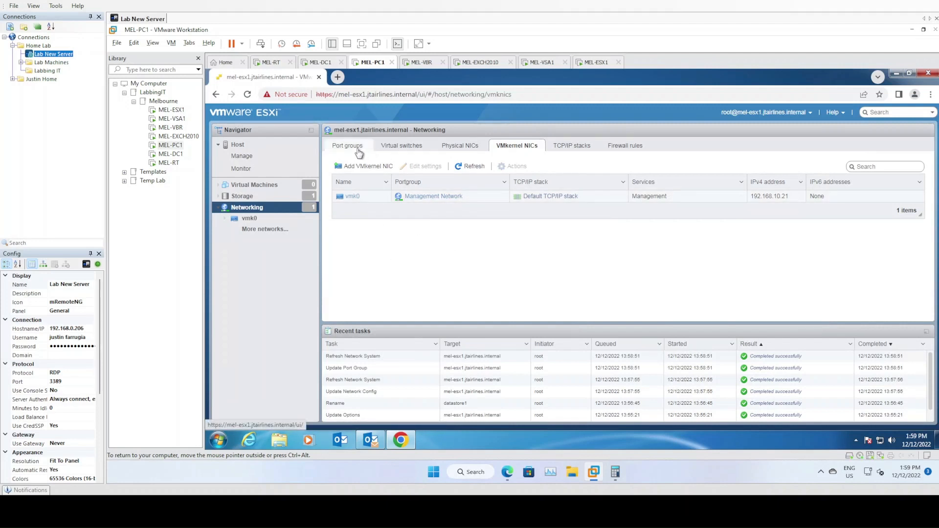
pyautogui.click(399, 146)
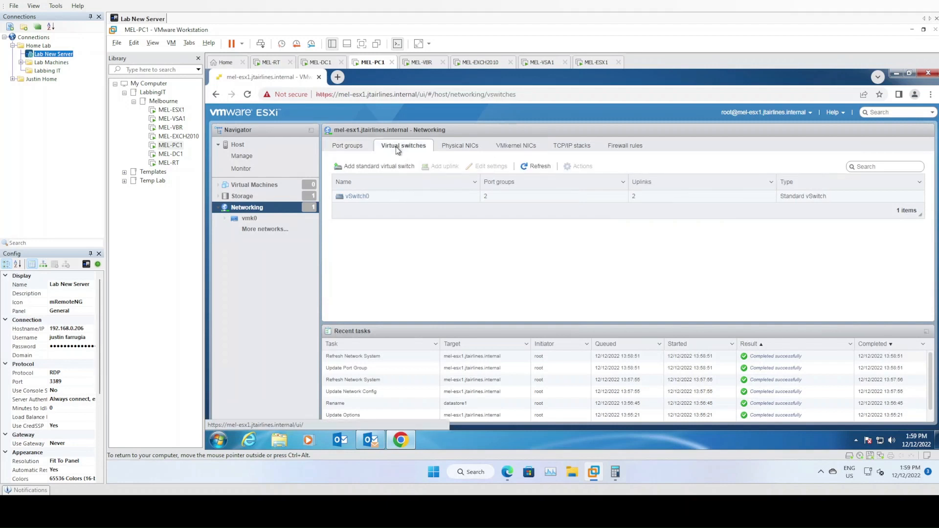
pyautogui.click(343, 148)
pyautogui.click(370, 166)
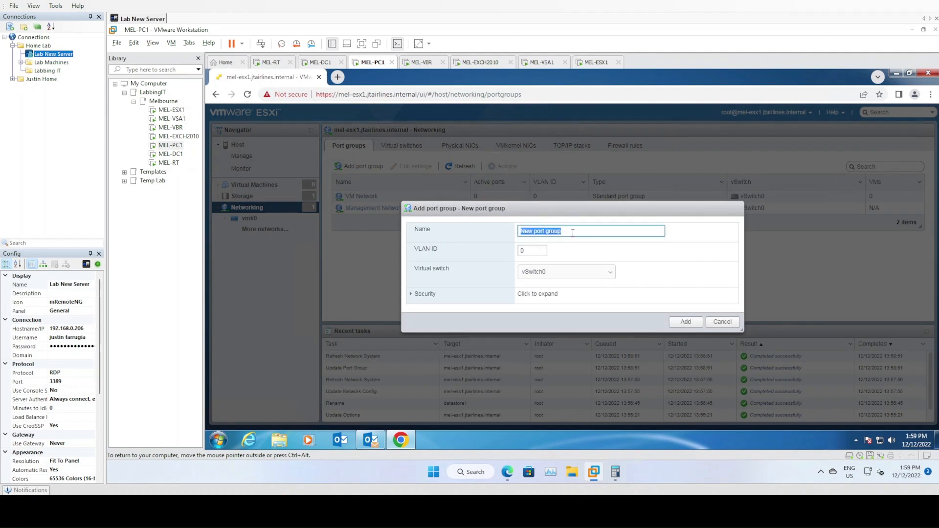
# Create a port group named iSCSI_A on vSwitch0 and open its details page.
pyautogui.write('iSCSI_A')
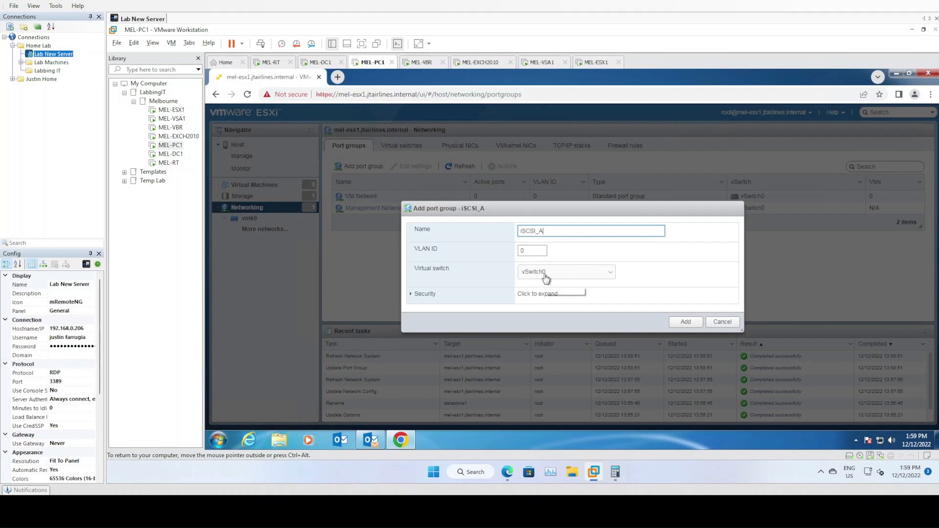
pyautogui.click(660, 272)
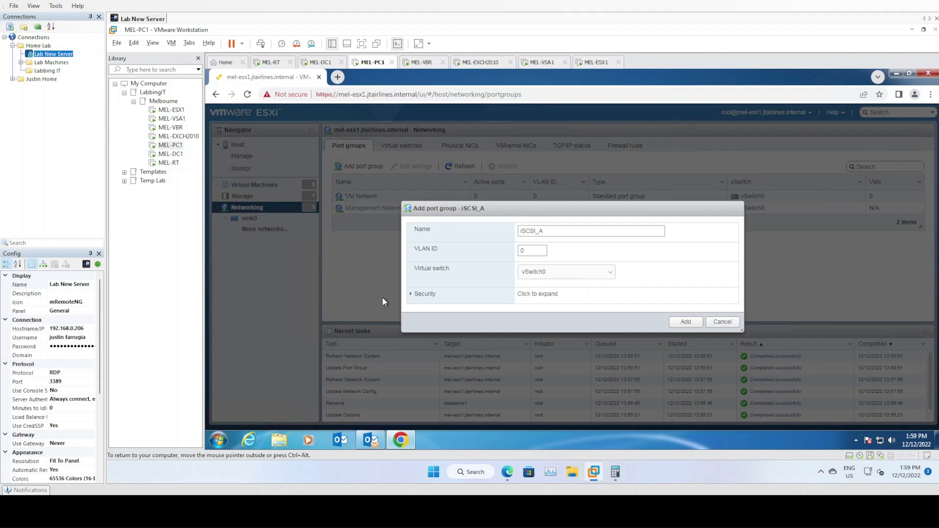
pyautogui.click(423, 294)
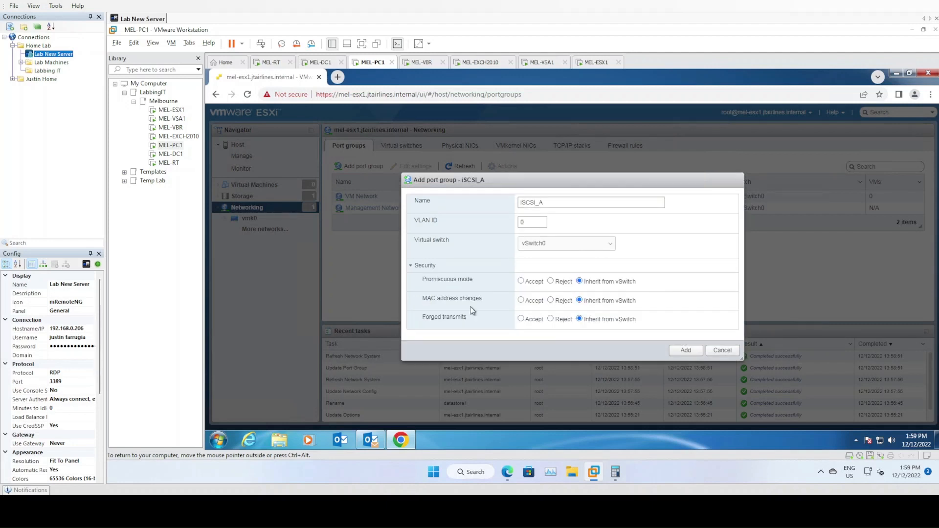
pyautogui.click(685, 351)
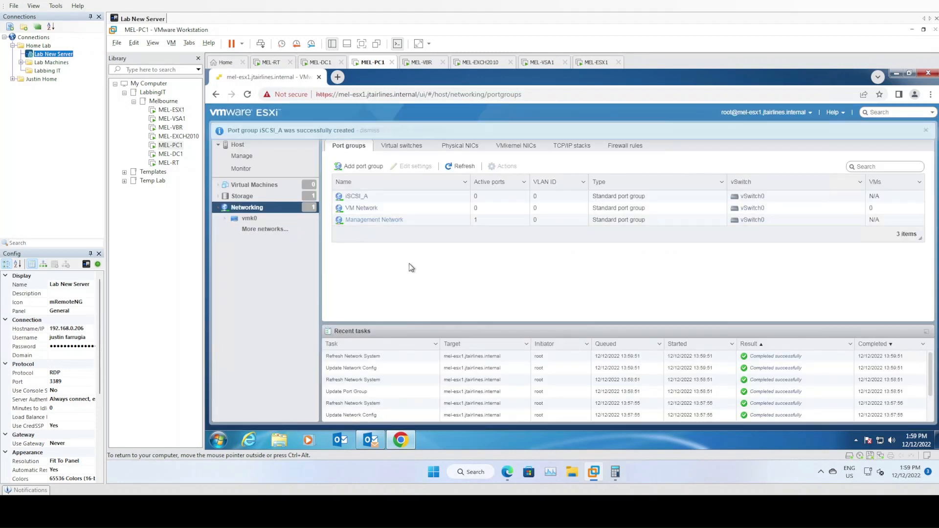
pyautogui.click(359, 196)
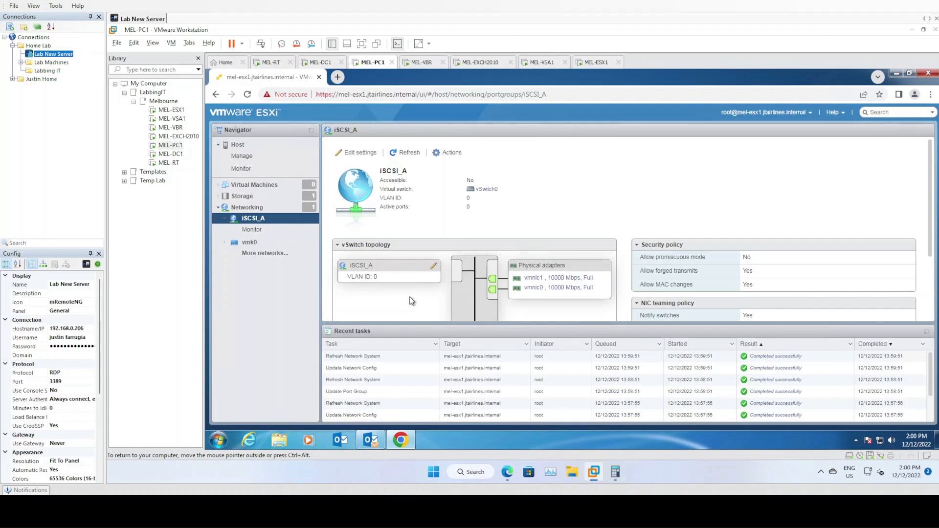
# Make iSCSI_A override failover order with vmnic0 active and vmnic1 unused, and save.
pyautogui.click(433, 267)
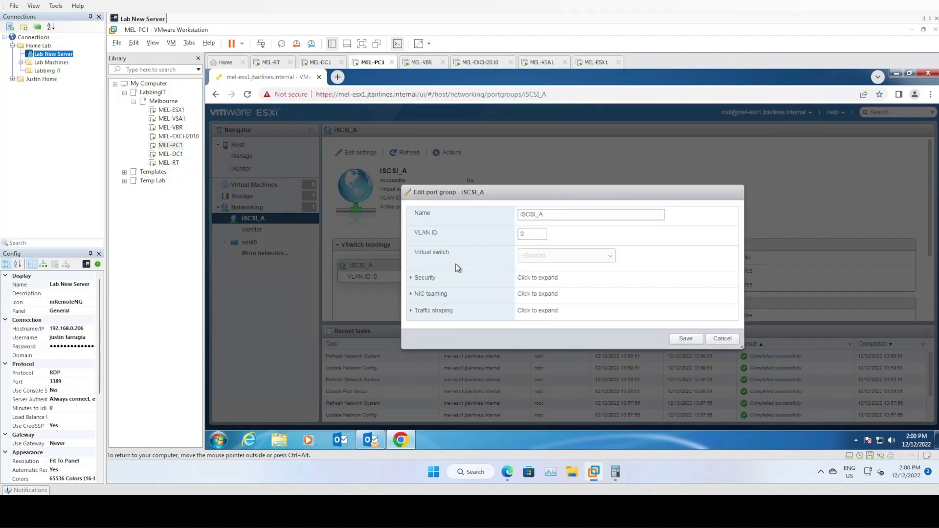
pyautogui.click(411, 295)
pyautogui.scroll(-2, 429, 267)
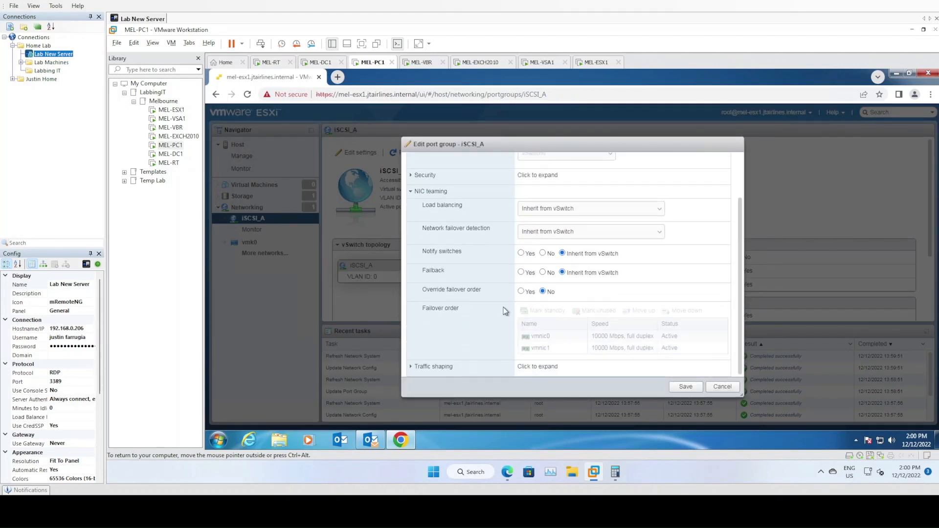
pyautogui.click(521, 292)
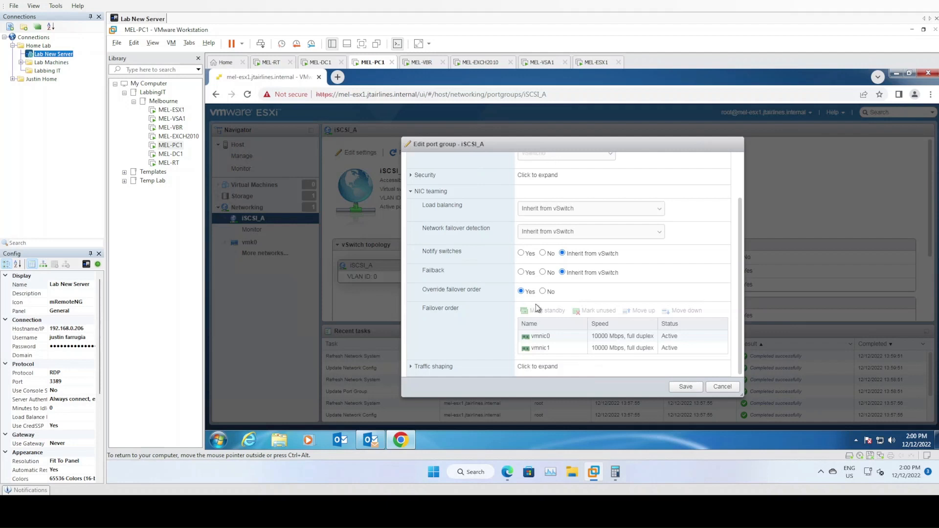
pyautogui.click(545, 337)
pyautogui.click(548, 348)
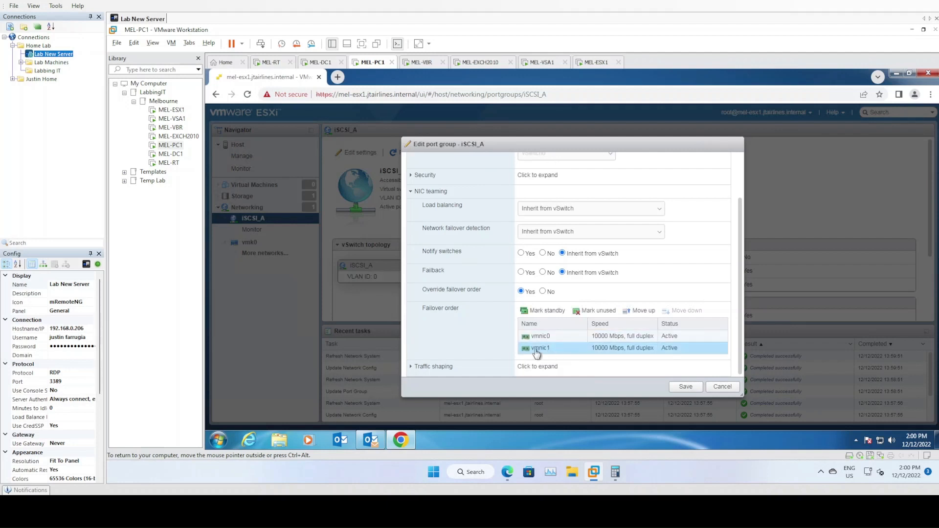
pyautogui.click(600, 311)
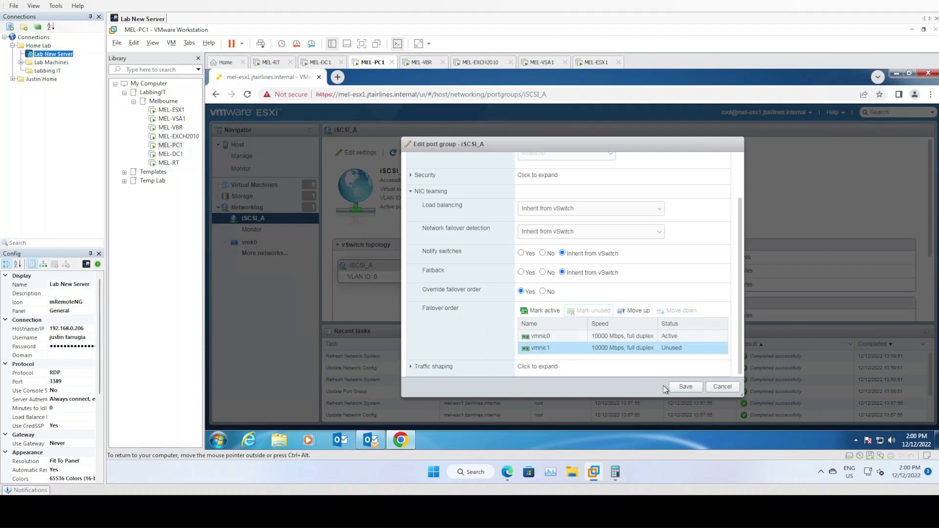
pyautogui.click(683, 388)
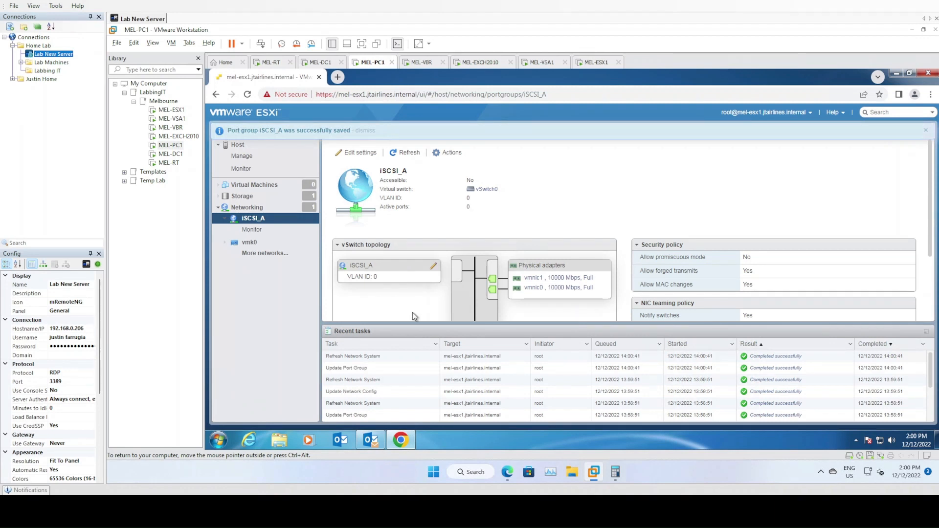
pyautogui.click(247, 207)
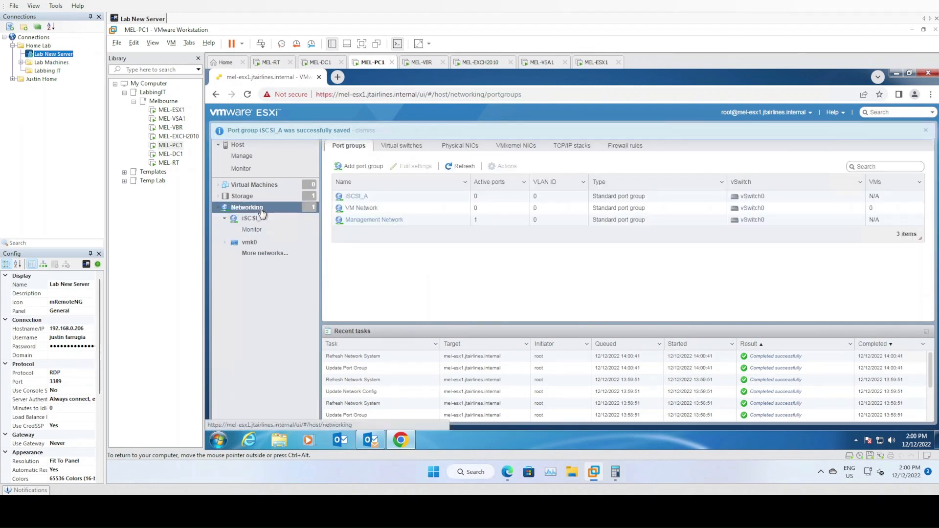
# Add a port group named iSCSI_B on vSwitch0 and open its settings.
pyautogui.click(360, 166)
pyautogui.click(578, 231)
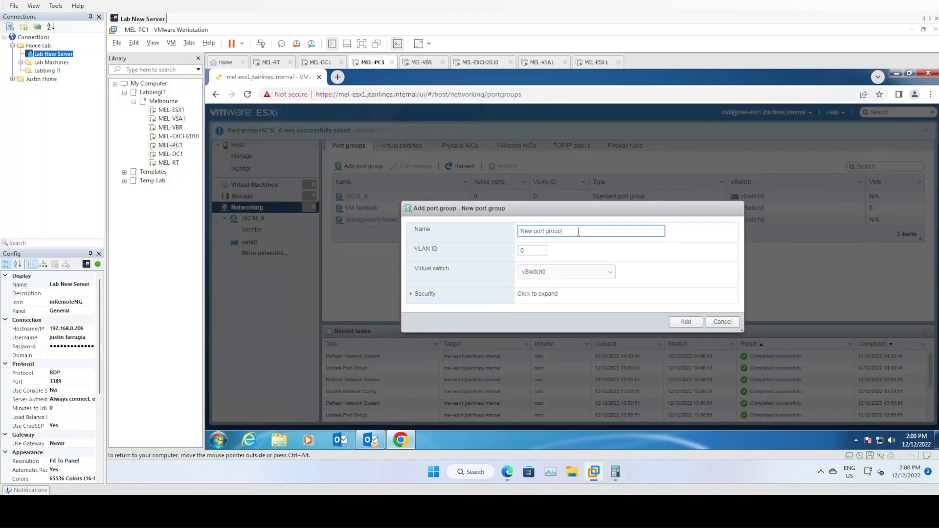
pyautogui.press('BackSpace')
pyautogui.press('BackSpace')
pyautogui.press('BackSpace')
pyautogui.press('BackSpace')
pyautogui.press('BackSpace')
pyautogui.press('BackSpace')
pyautogui.press('BackSpace')
pyautogui.press('BackSpace')
pyautogui.press('BackSpace')
pyautogui.press('BackSpace')
pyautogui.press('BackSpace')
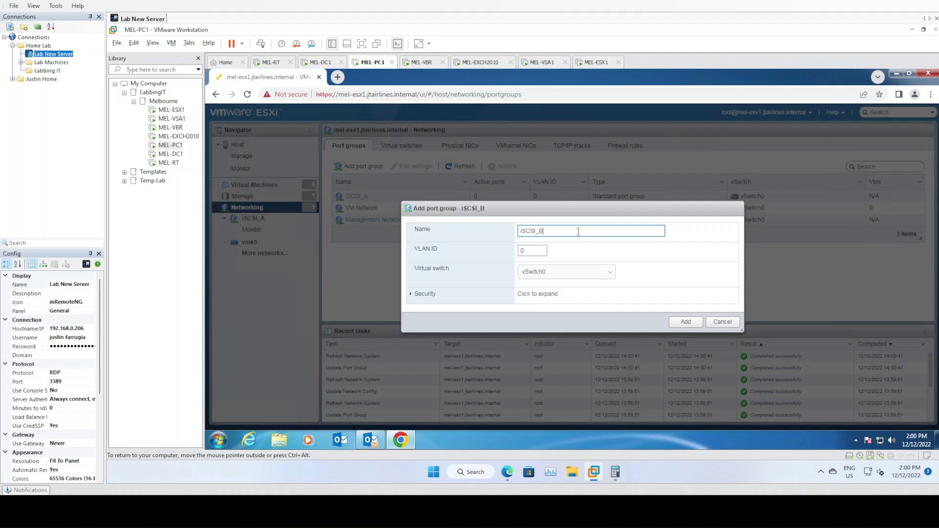
pyautogui.click(684, 322)
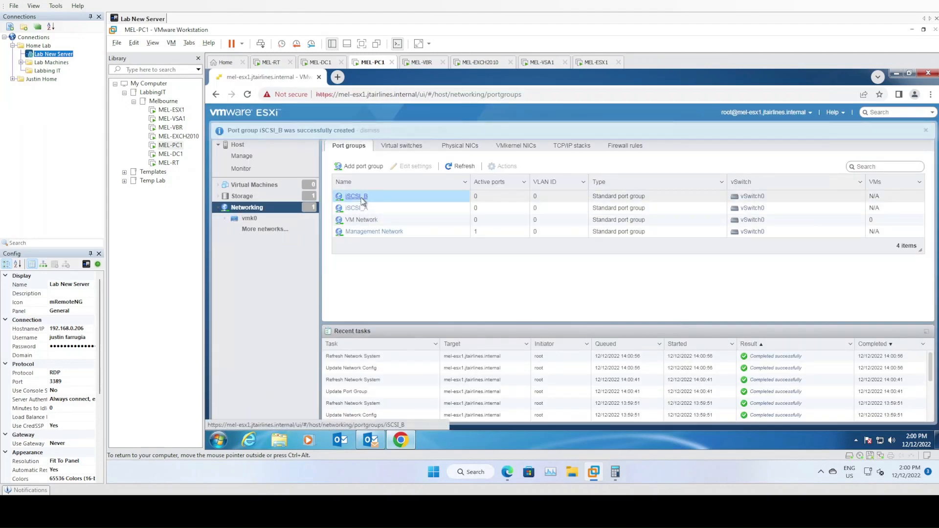
pyautogui.click(355, 196)
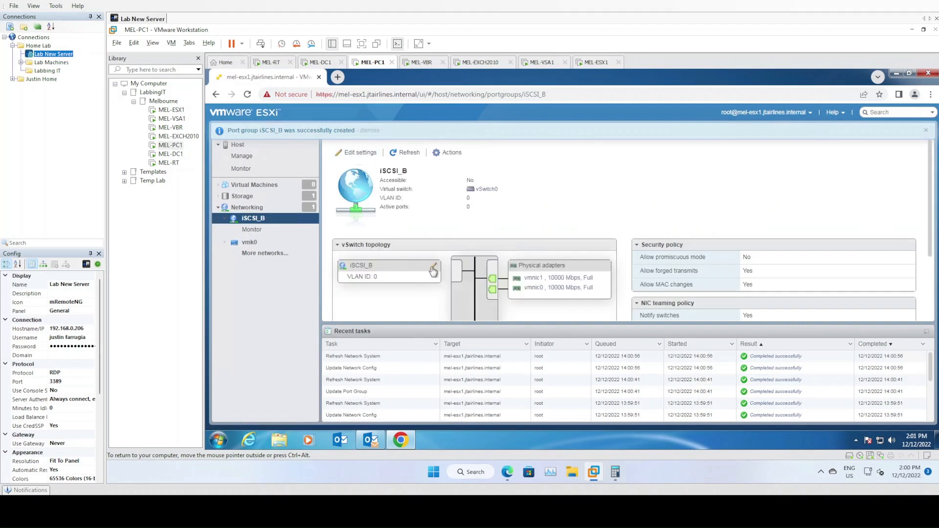
pyautogui.click(433, 266)
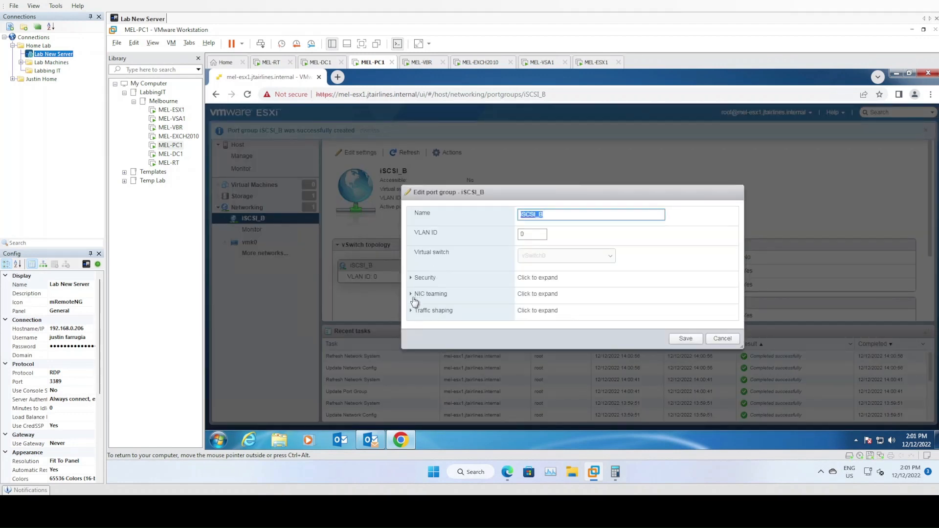
# Override iSCSI_B's failover order so vmnic0 is unused and vmnic1 stays active, and save.
pyautogui.click(413, 294)
pyautogui.scroll(-2, 489, 313)
pyautogui.click(522, 292)
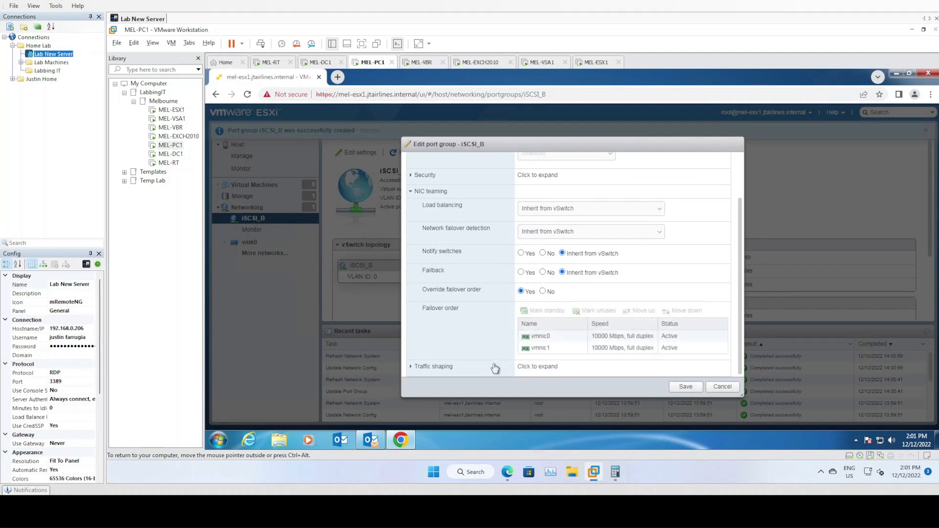
pyautogui.click(556, 337)
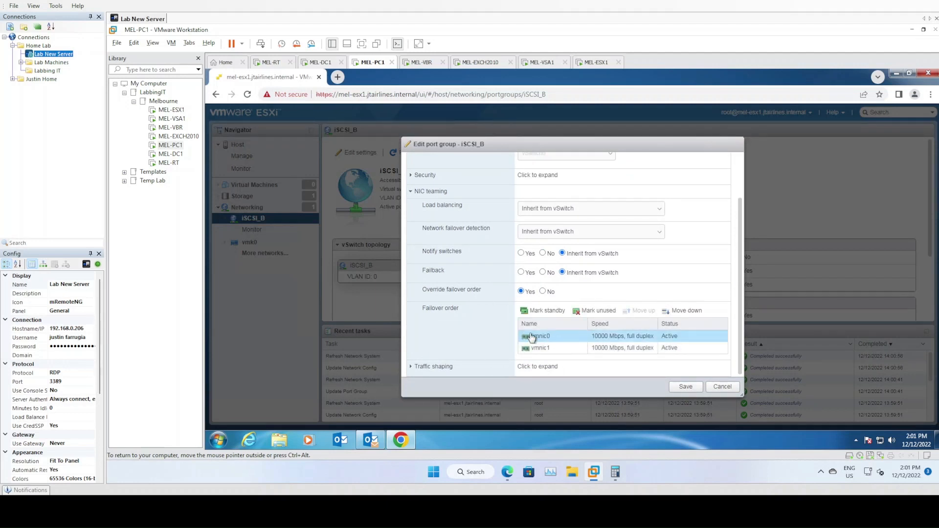
pyautogui.click(585, 313)
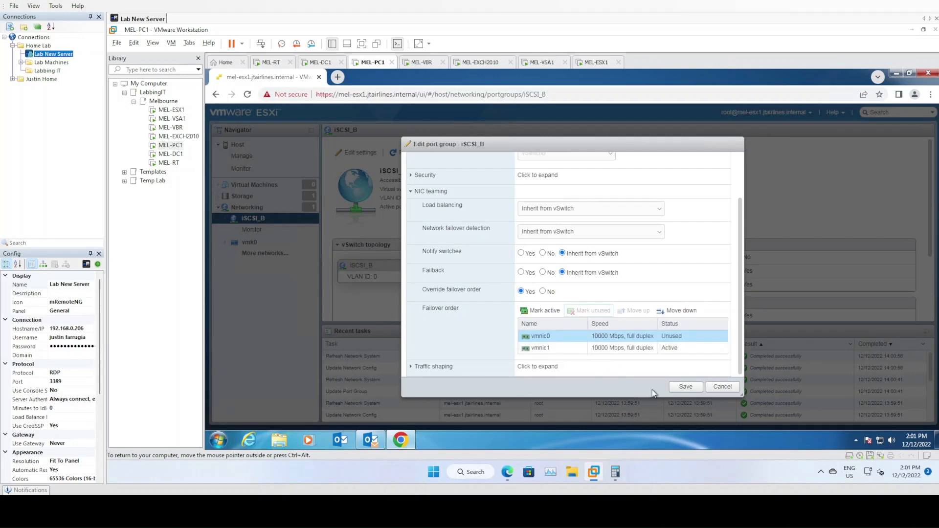
pyautogui.click(685, 387)
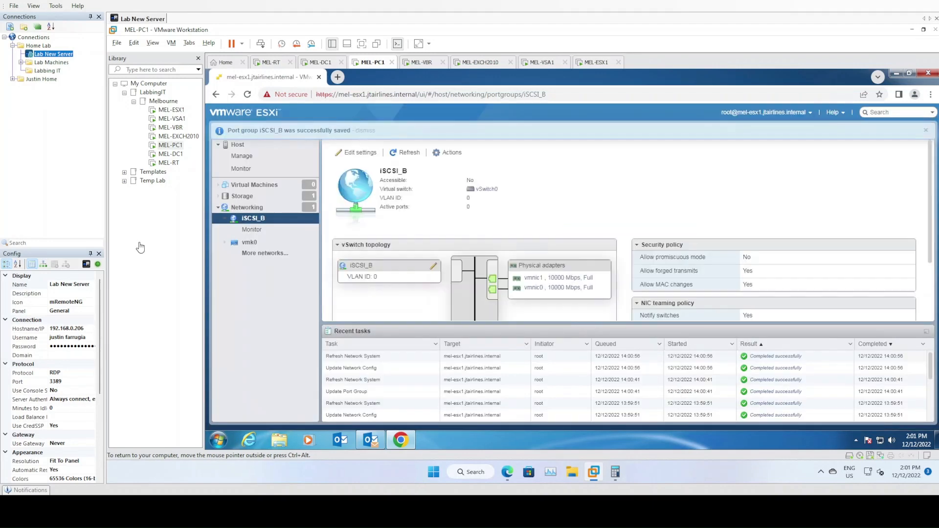
pyautogui.click(259, 207)
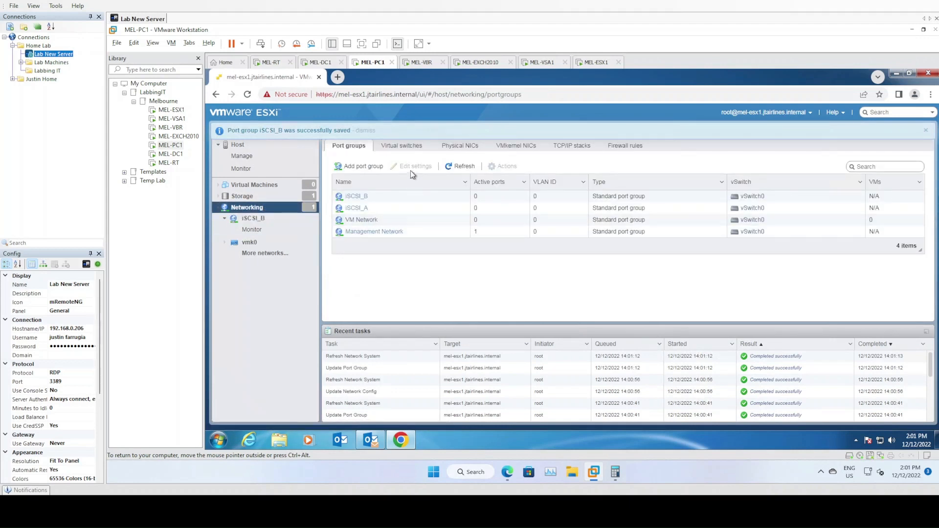
pyautogui.click(408, 147)
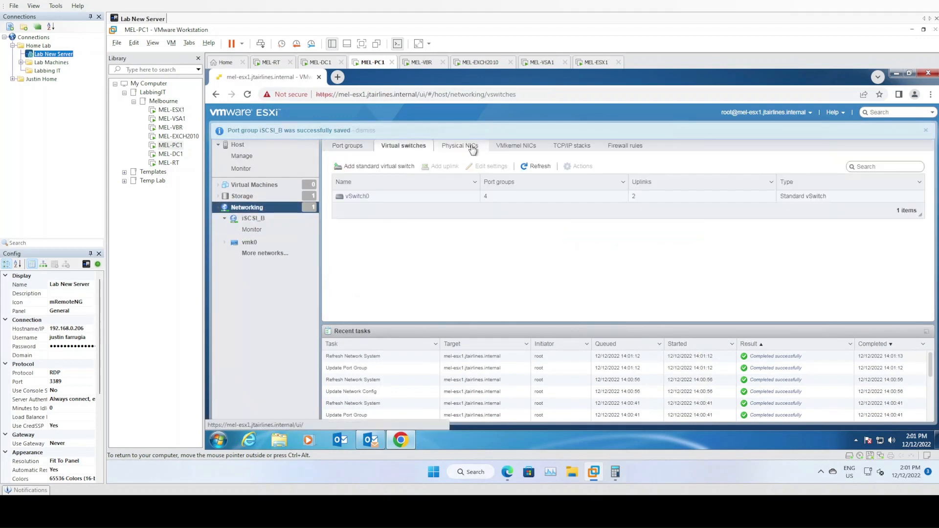
pyautogui.click(348, 145)
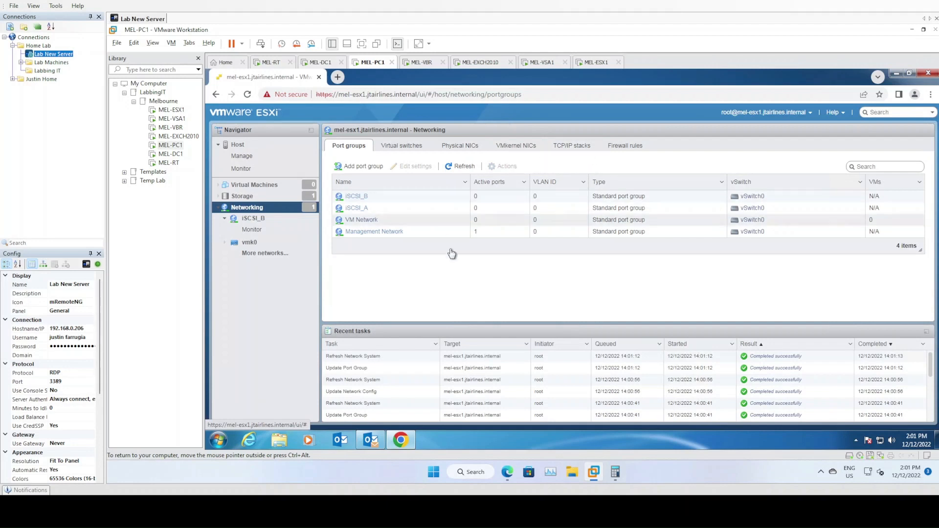
pyautogui.click(553, 149)
pyautogui.click(521, 147)
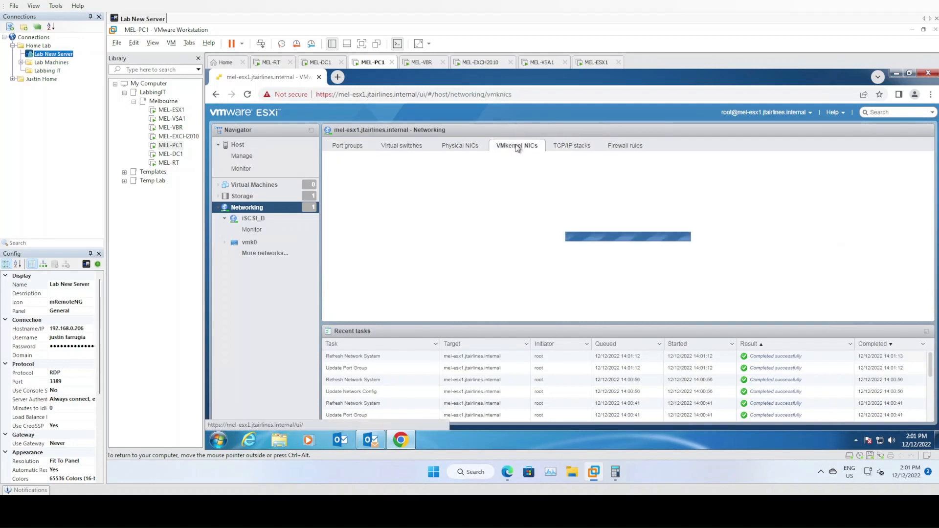
pyautogui.click(472, 149)
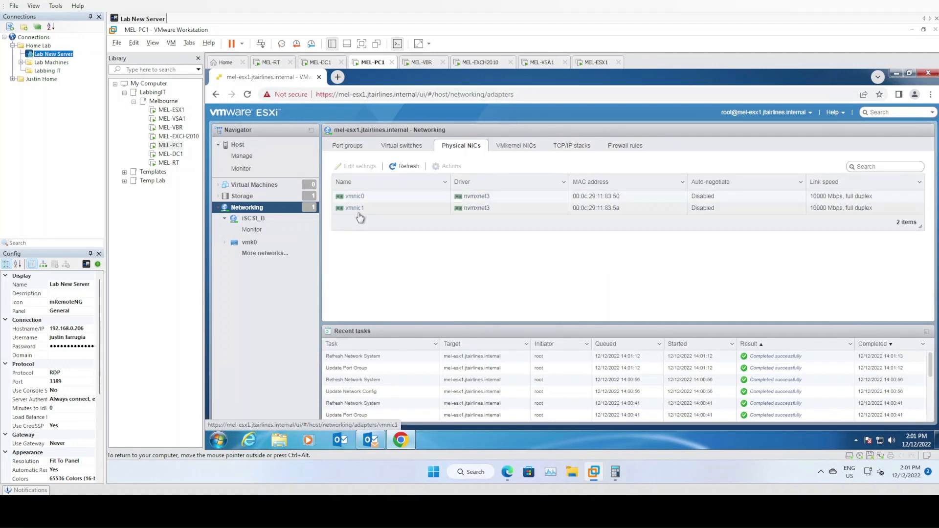
pyautogui.click(405, 148)
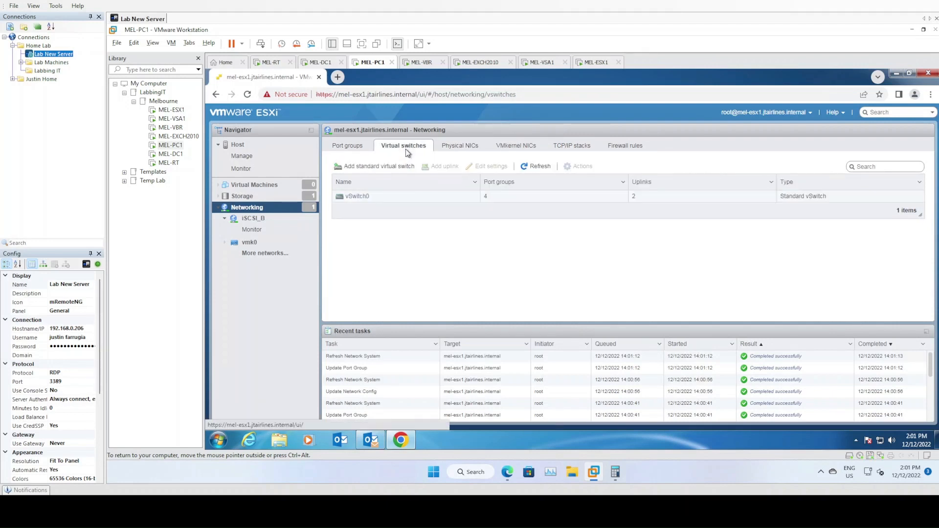
pyautogui.click(349, 146)
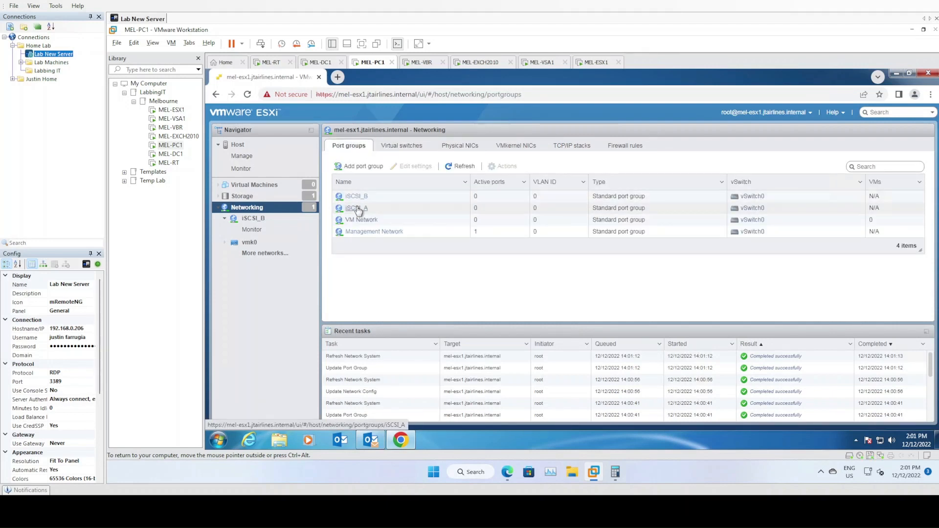
pyautogui.click(358, 209)
pyautogui.scroll(-1, 457, 272)
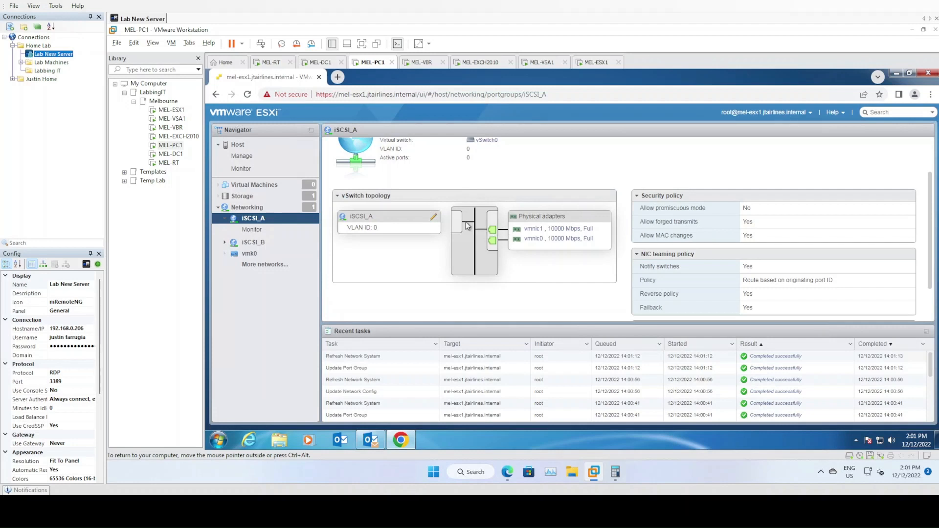
pyautogui.scroll(1, 467, 247)
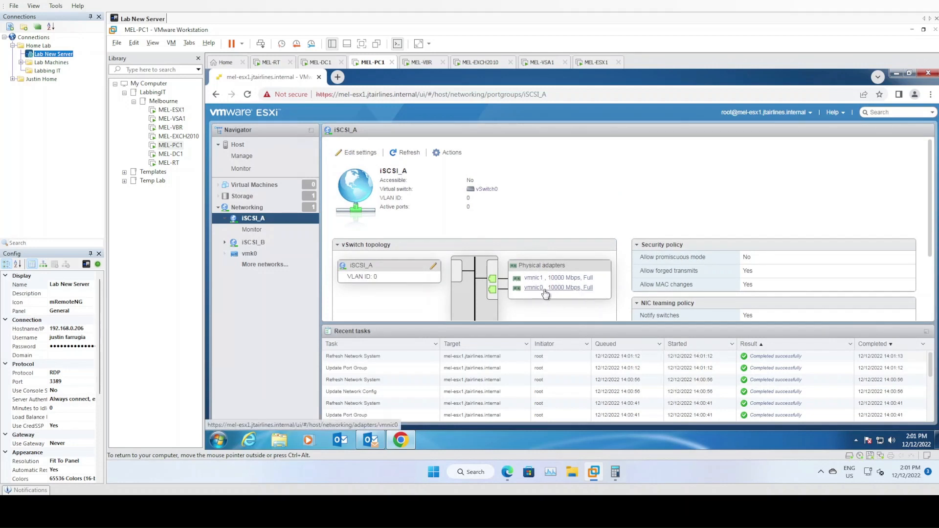
pyautogui.click(249, 208)
pyautogui.click(359, 206)
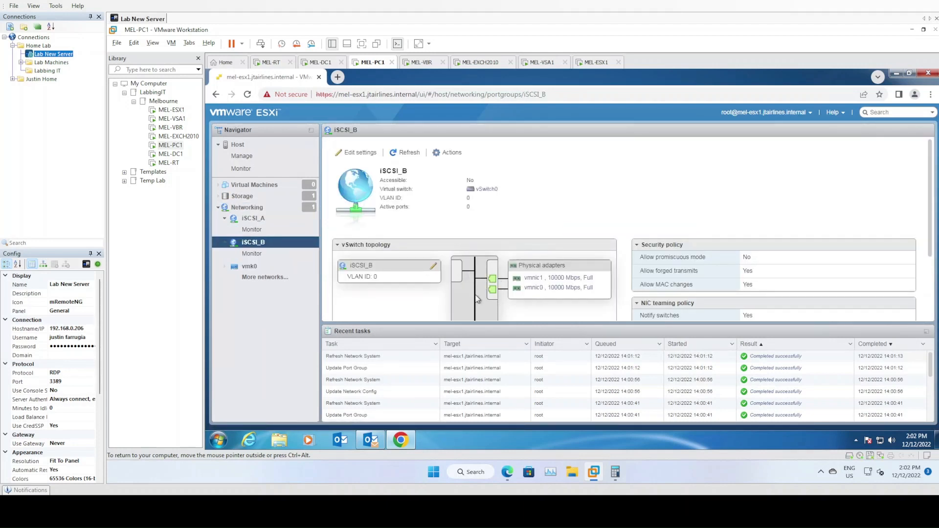
pyautogui.scroll(-2, 421, 303)
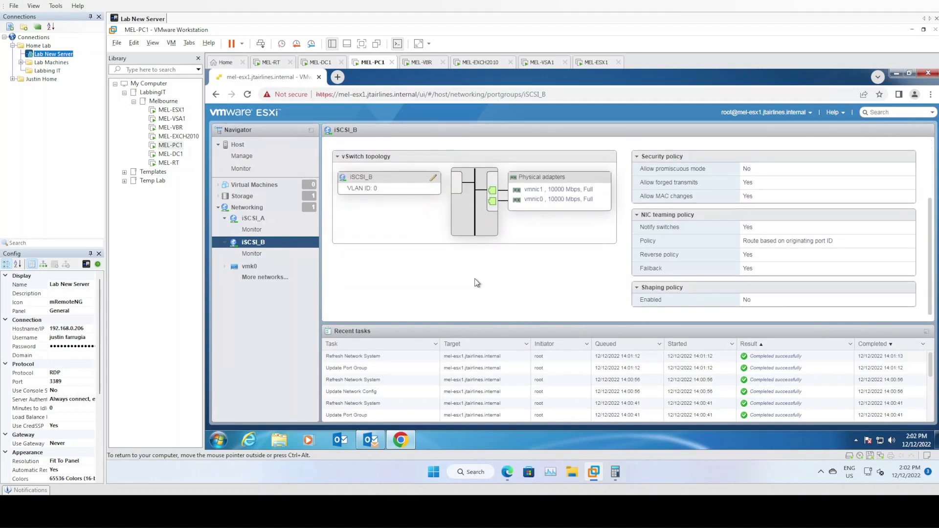
pyautogui.scroll(2, 447, 228)
pyautogui.click(264, 207)
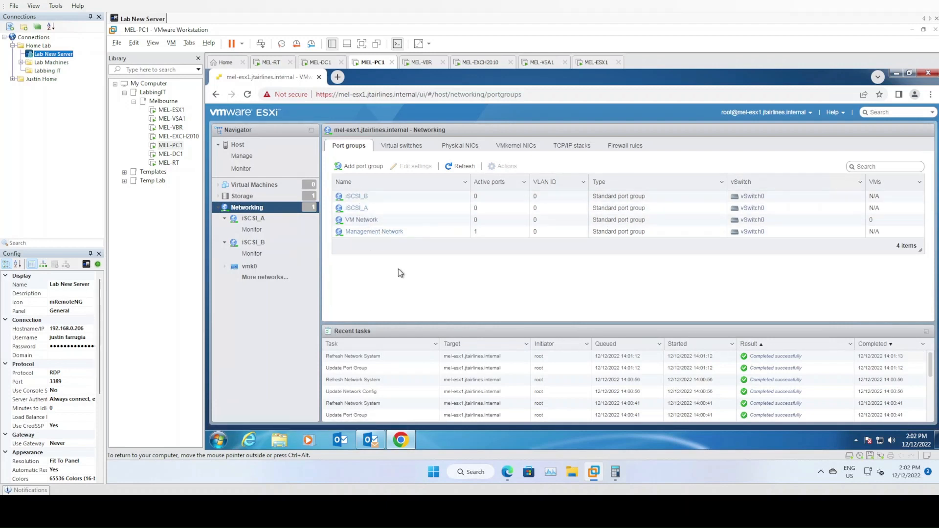
pyautogui.click(362, 165)
# Add a port group named vMotion on vSwitch0.
pyautogui.click(568, 231)
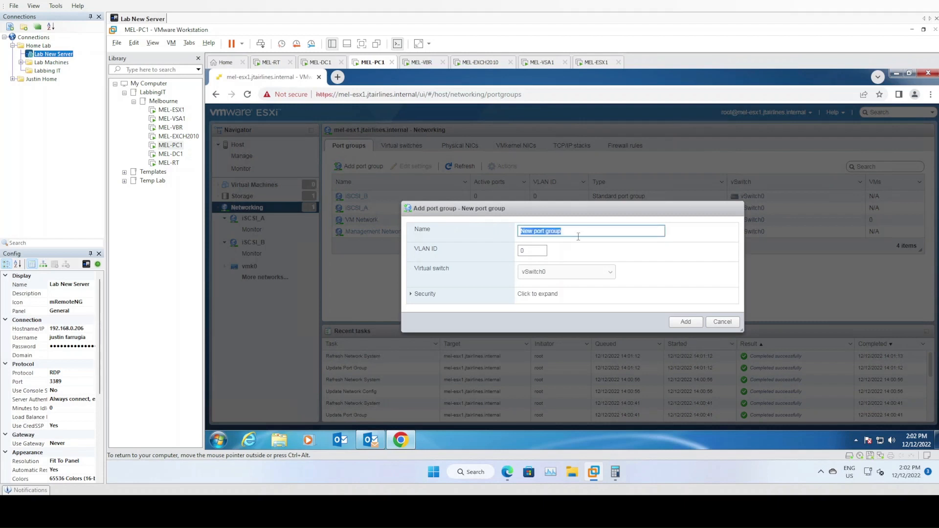
pyautogui.write('vMotion')
pyautogui.click(685, 322)
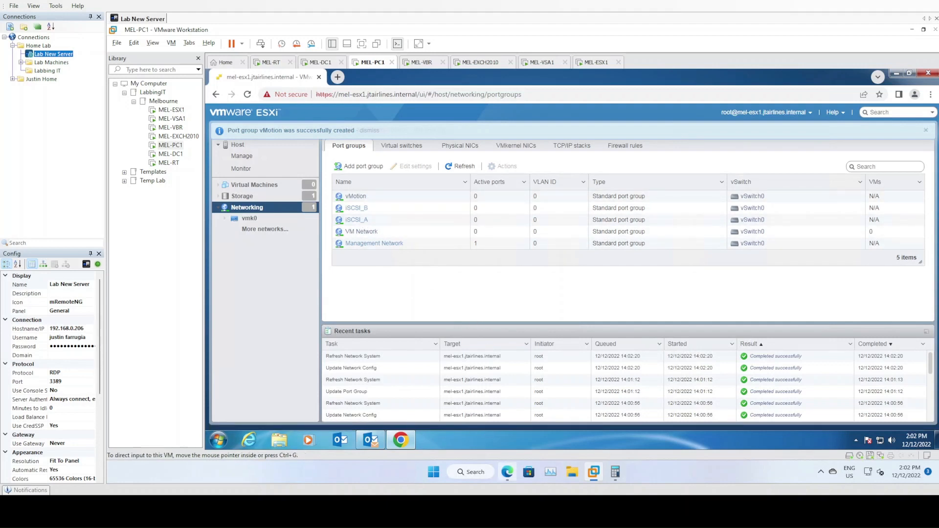
pyautogui.moveTo(507, 472)
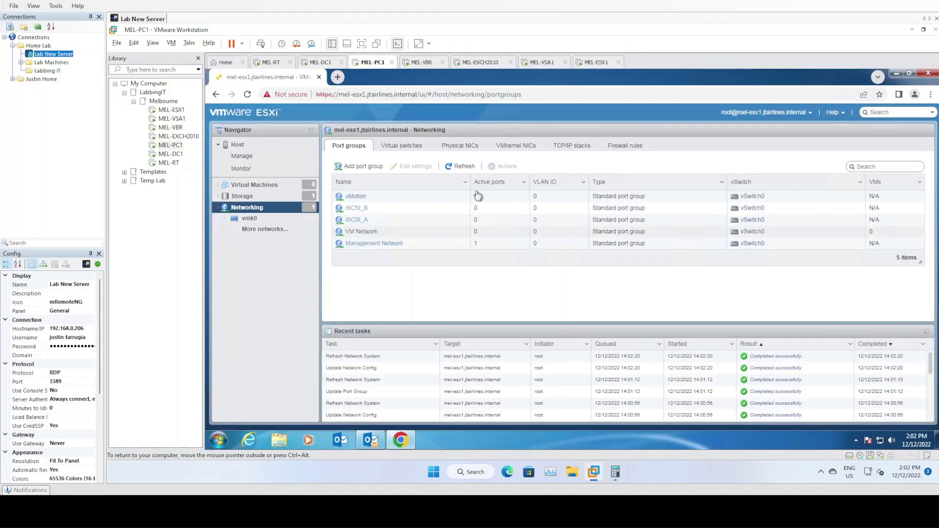
# Start a new VMkernel NIC on the iSCSI_A port group with static IPv4 addressing.
pyautogui.click(516, 154)
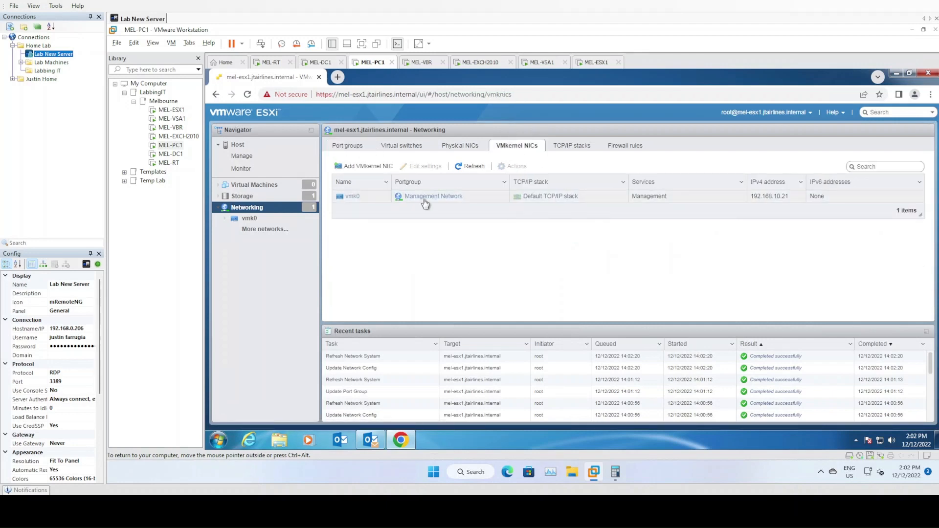
pyautogui.click(368, 167)
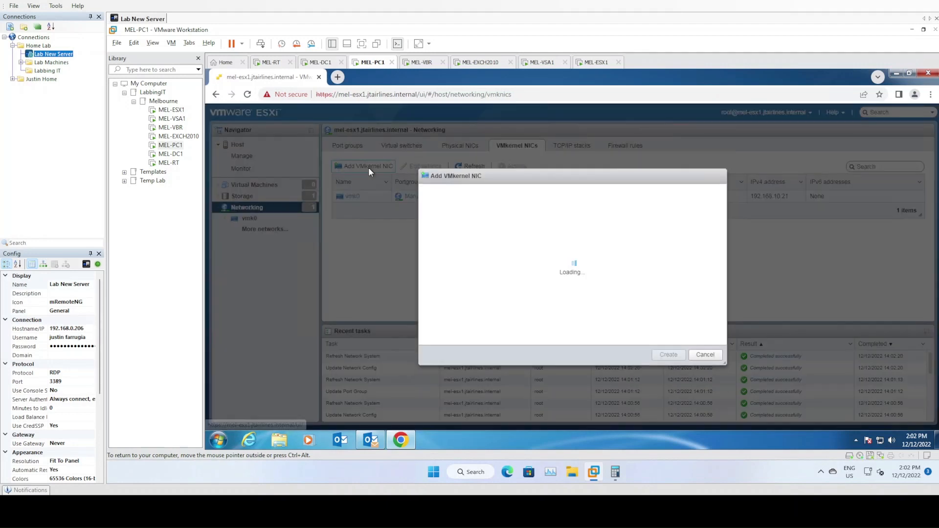
pyautogui.click(592, 170)
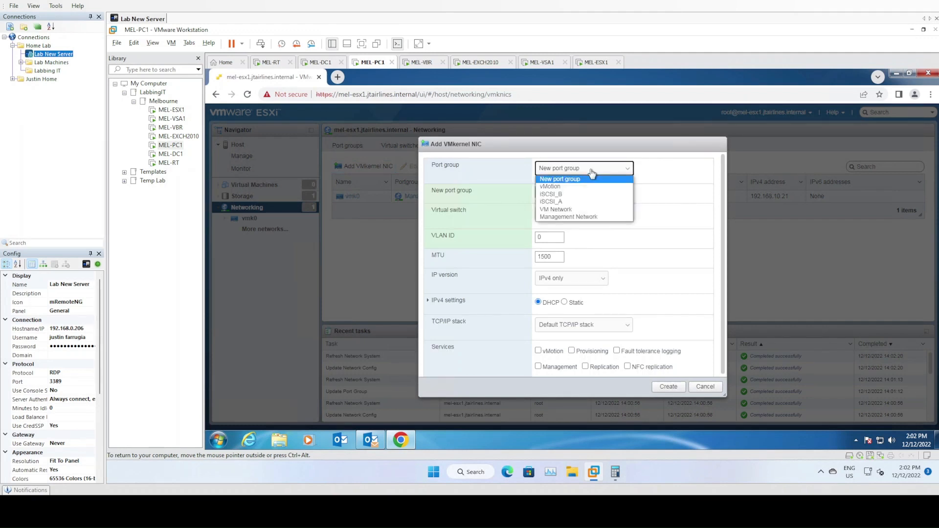
pyautogui.click(572, 201)
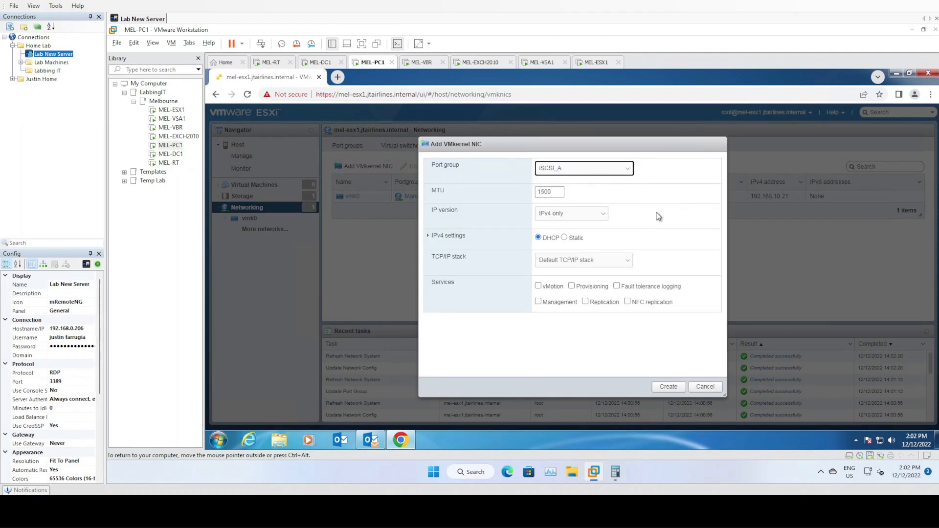
pyautogui.click(565, 237)
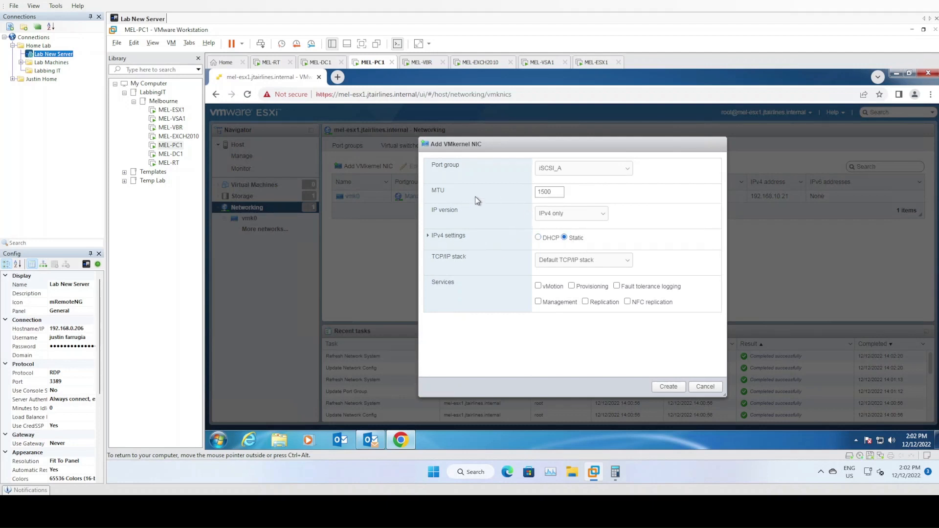
pyautogui.click(429, 237)
pyautogui.click(556, 272)
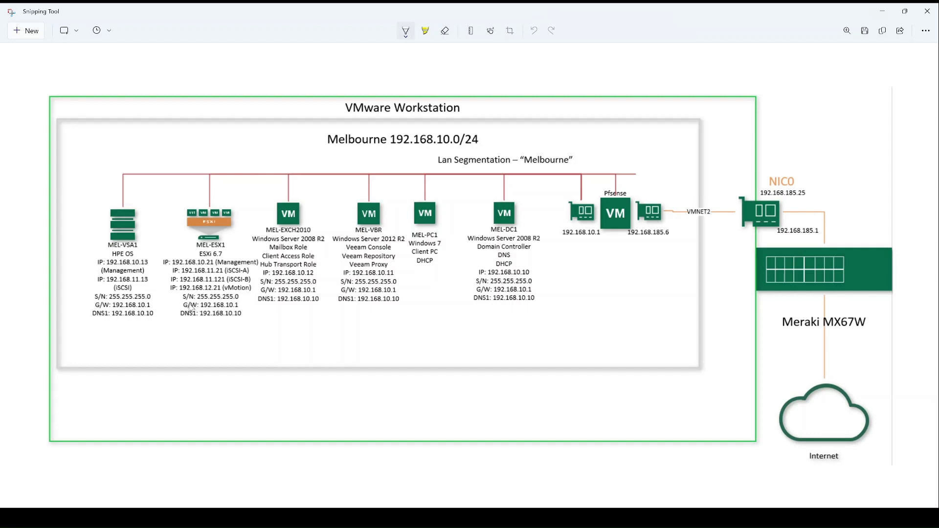
# Read MEL-ESX1's planned iSCSI-A address, 192.168.11.21, on the lab diagram.
pyautogui.scroll(1, 196, 309)
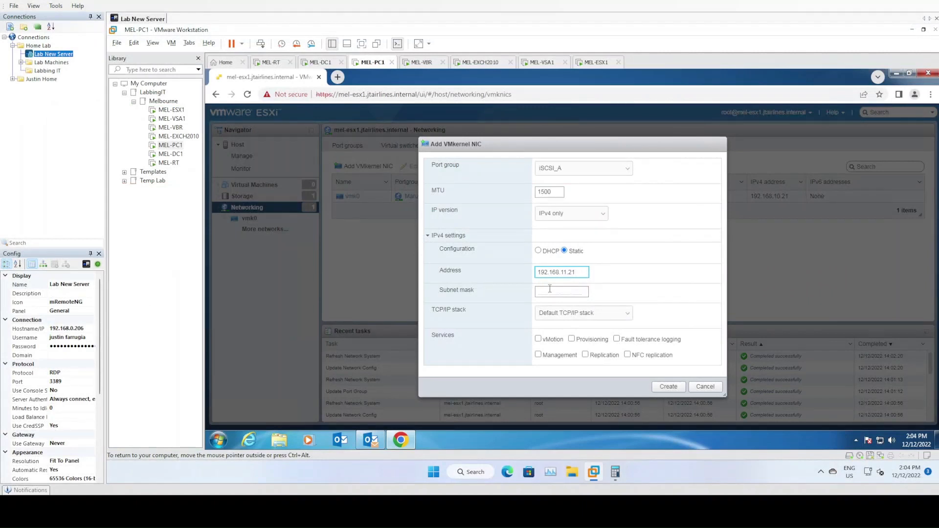
# Enter the subnet mask, keep the default TCP/IP stack, and create vmk1 on iSCSI_A.
pyautogui.click(584, 294)
pyautogui.write('255.255.255.0')
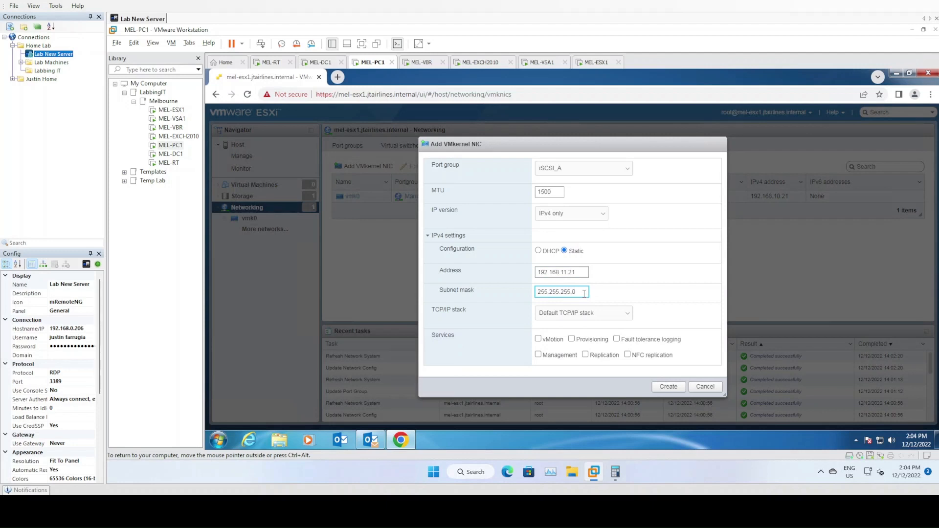
pyautogui.click(609, 317)
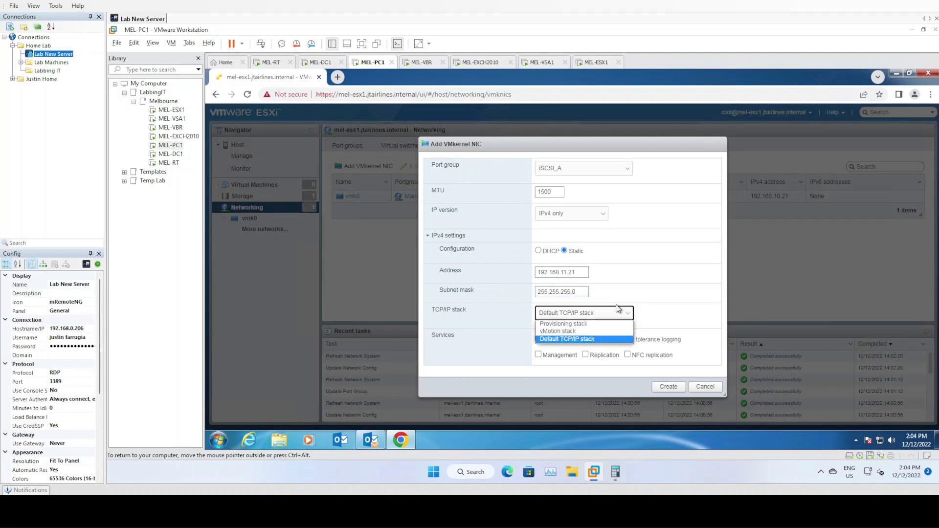
pyautogui.click(679, 310)
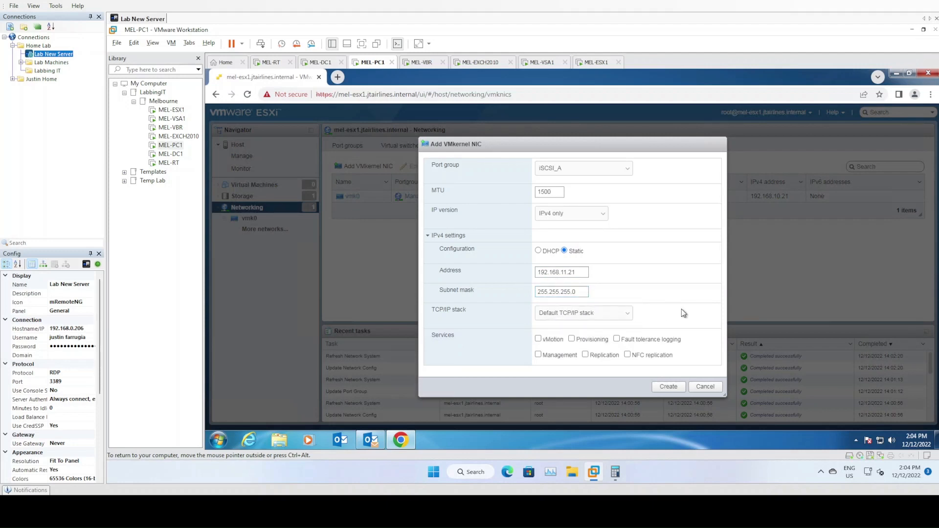
pyautogui.click(675, 388)
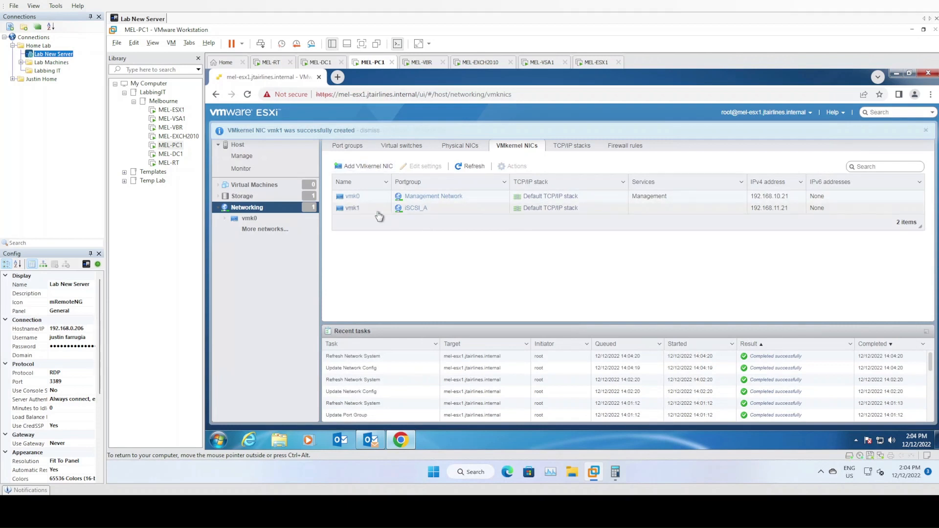
# Create vmk2 on iSCSI_B with static IP 192.168.11.121 and mask 255.255.255.0.
pyautogui.click(365, 166)
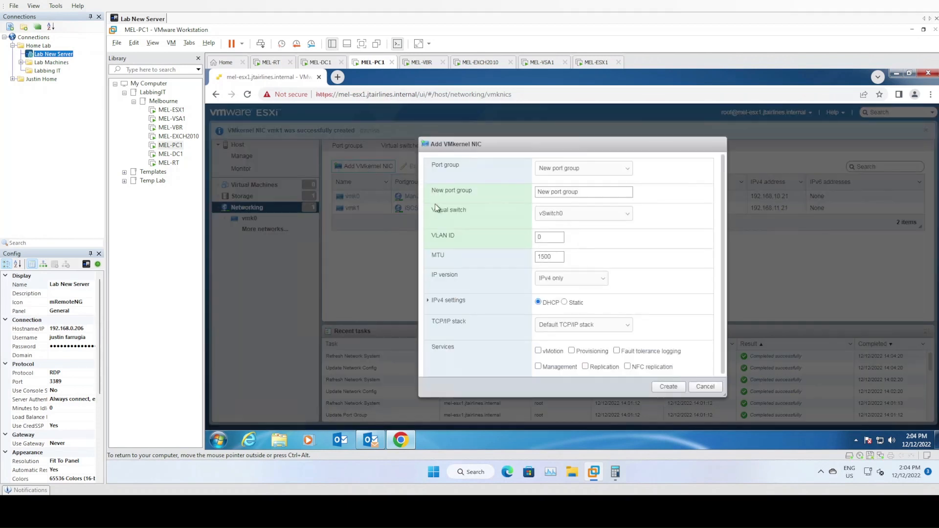
pyautogui.click(606, 169)
pyautogui.click(583, 195)
pyautogui.click(564, 237)
pyautogui.click(428, 235)
pyautogui.click(539, 271)
pyautogui.write('192.168.11.121')
pyautogui.press('Tab')
pyautogui.write('255.255.255')
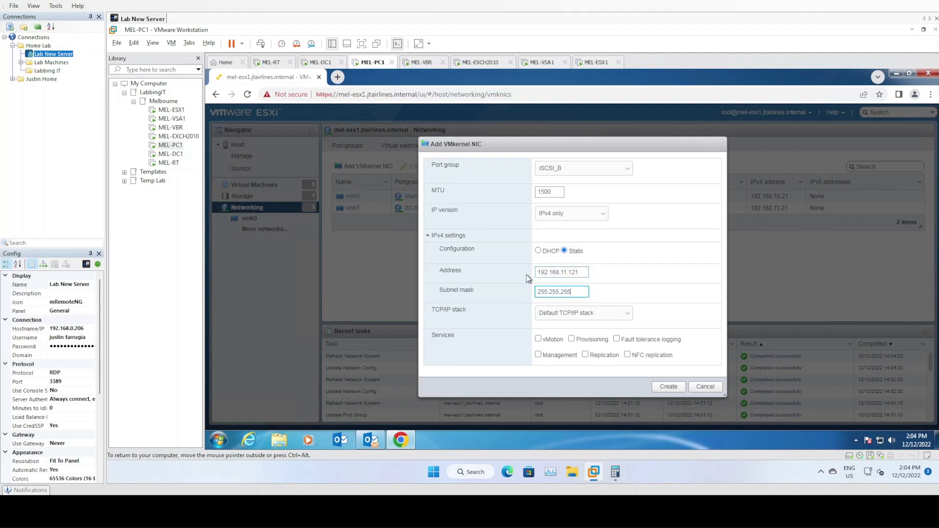
pyautogui.write('.0')
pyautogui.click(668, 388)
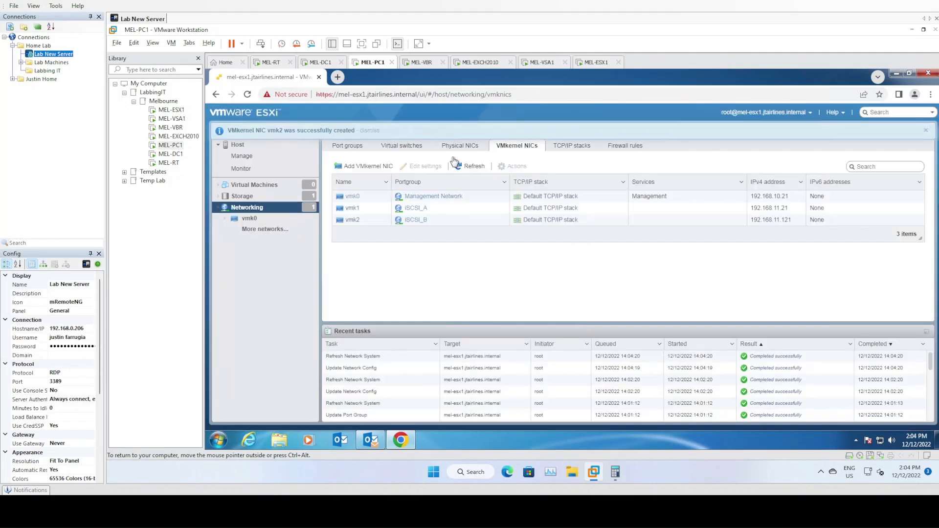
pyautogui.click(387, 169)
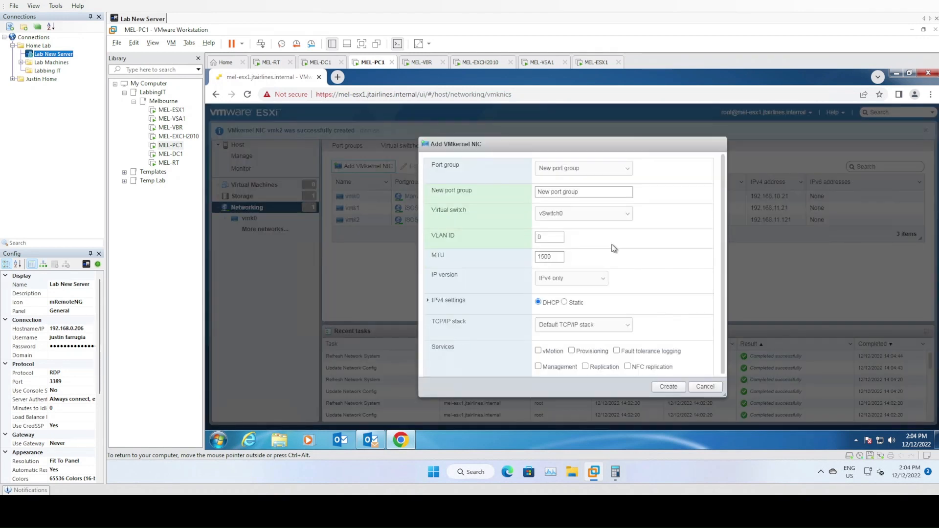
# Create vmk3 on the vMotion port group at static 192.168.12.21 with the vMotion service enabled.
pyautogui.click(598, 169)
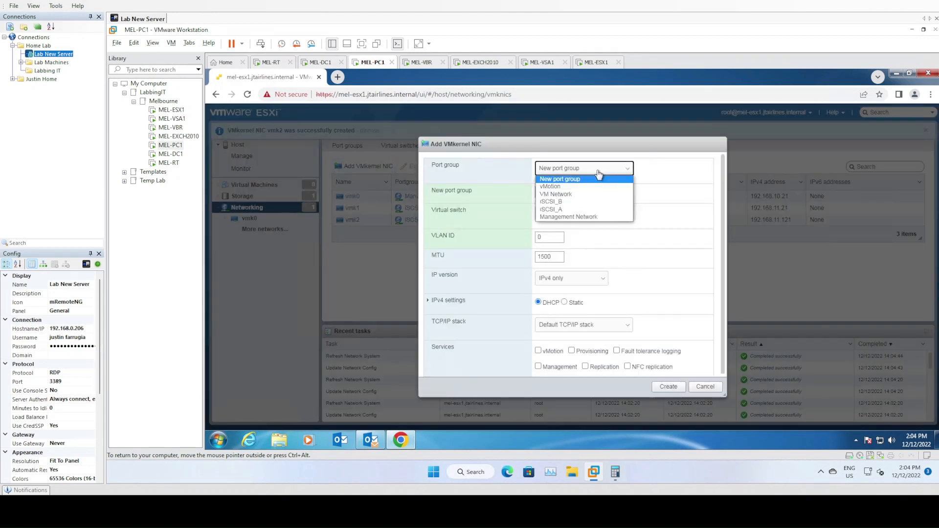
pyautogui.click(573, 187)
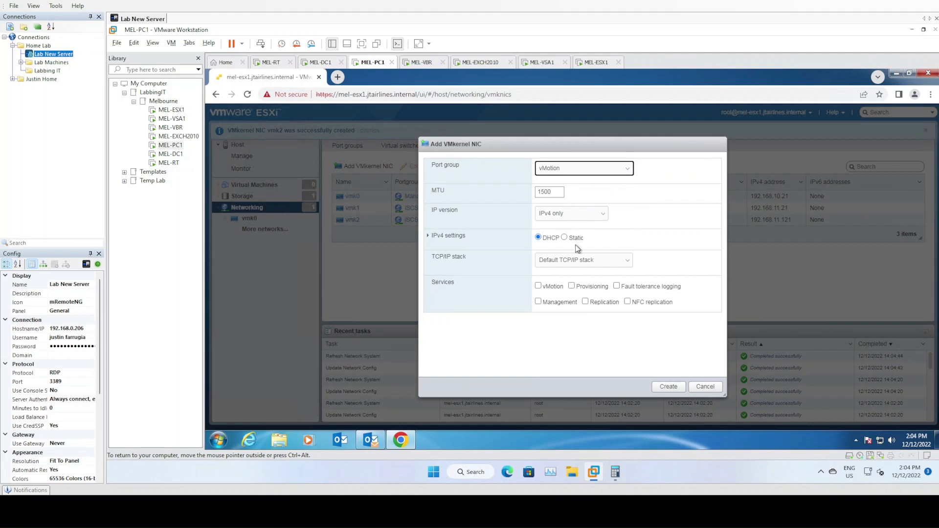
pyautogui.click(454, 236)
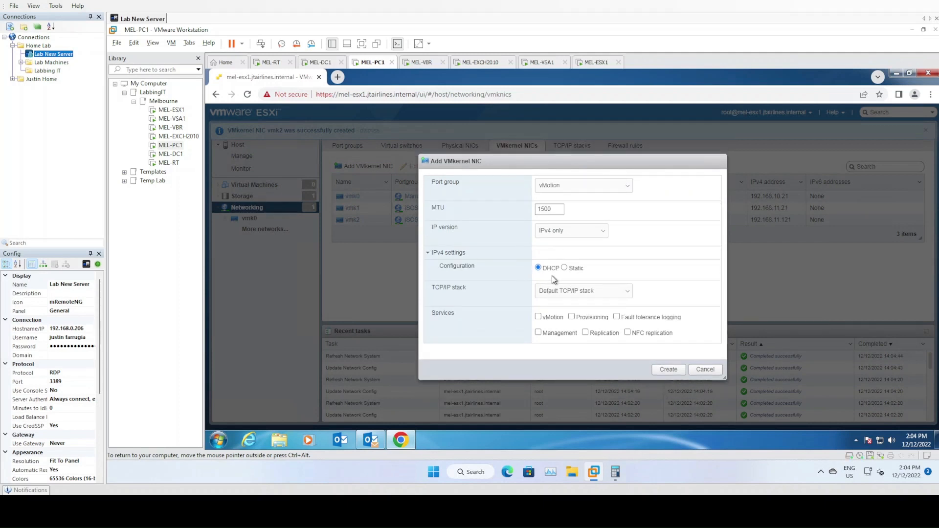
pyautogui.click(564, 268)
pyautogui.click(544, 290)
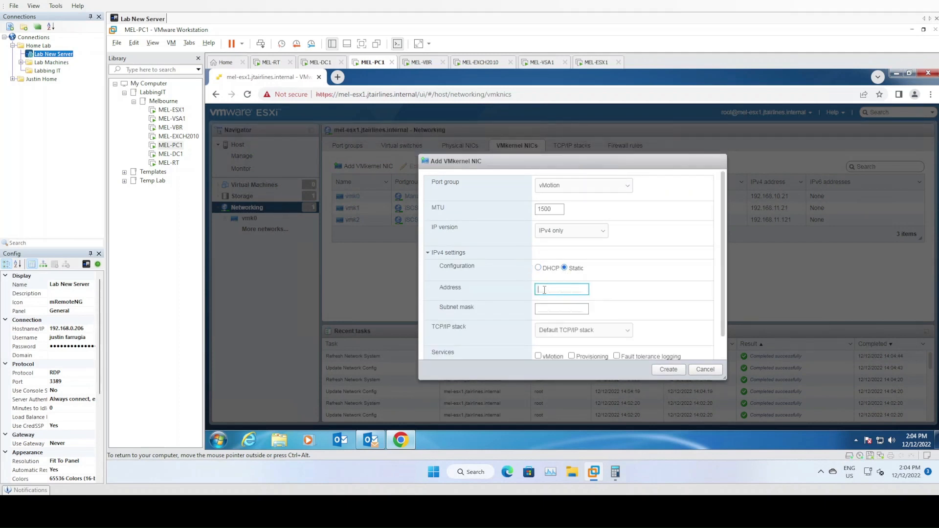
pyautogui.write('192.168.12.21')
pyautogui.press('Tab')
pyautogui.scroll(-1, 546, 313)
pyautogui.click(539, 333)
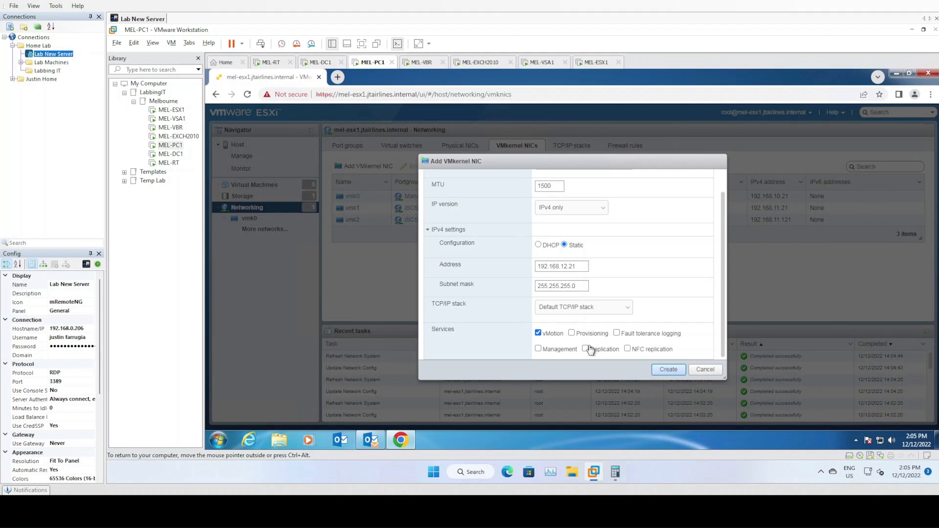
pyautogui.click(673, 370)
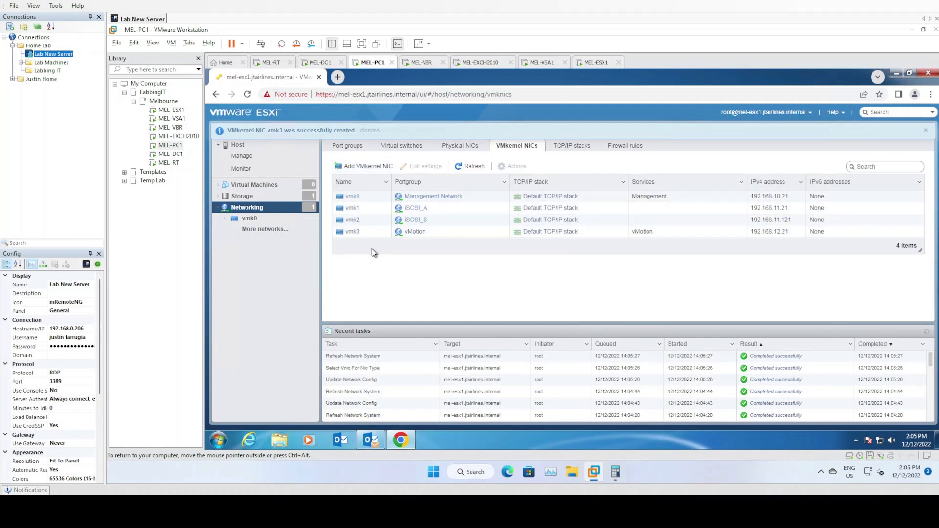
# Review the host's virtual switches and port groups, then list its storage adapters (vmhba0, vmhba1, vmhba64).
pyautogui.click(402, 145)
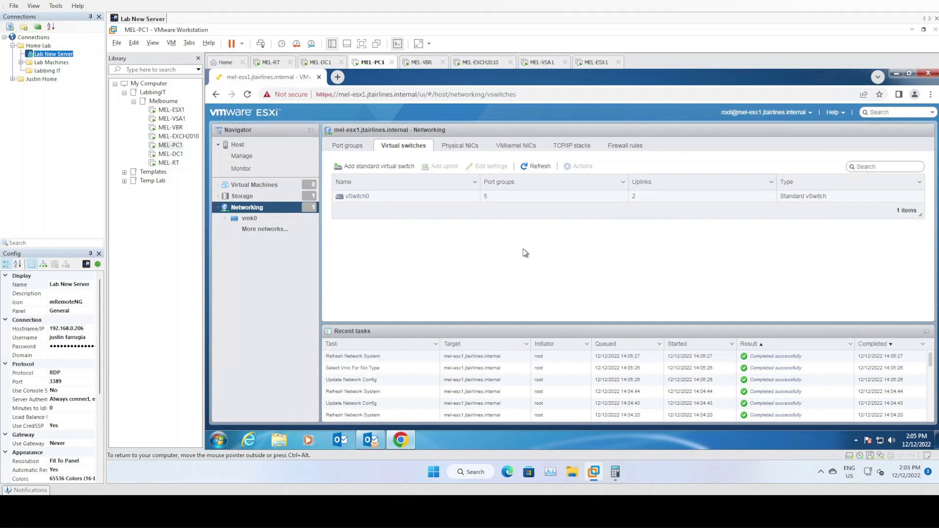
pyautogui.click(355, 147)
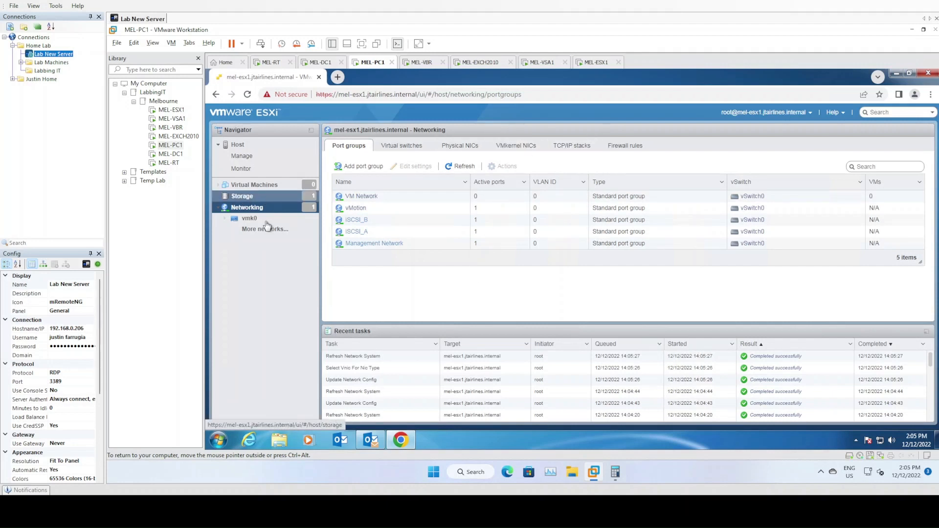
pyautogui.click(247, 198)
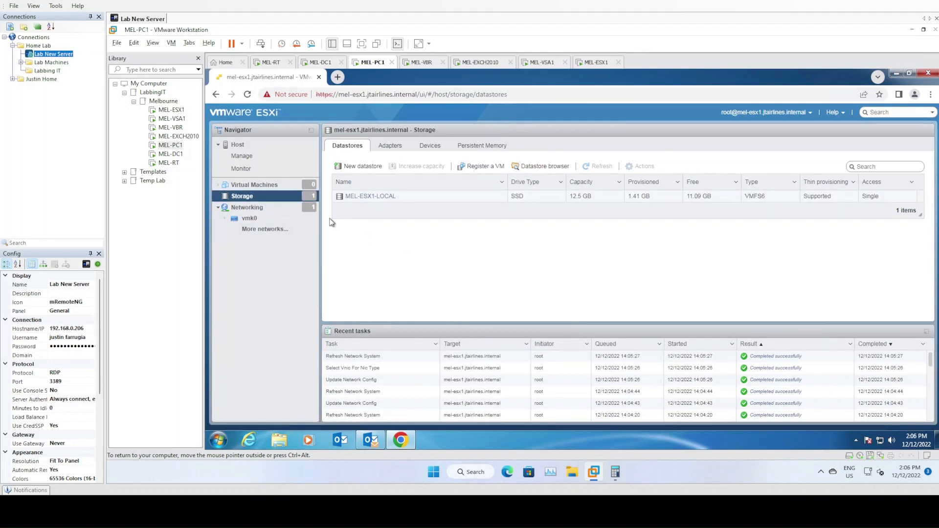
pyautogui.click(399, 149)
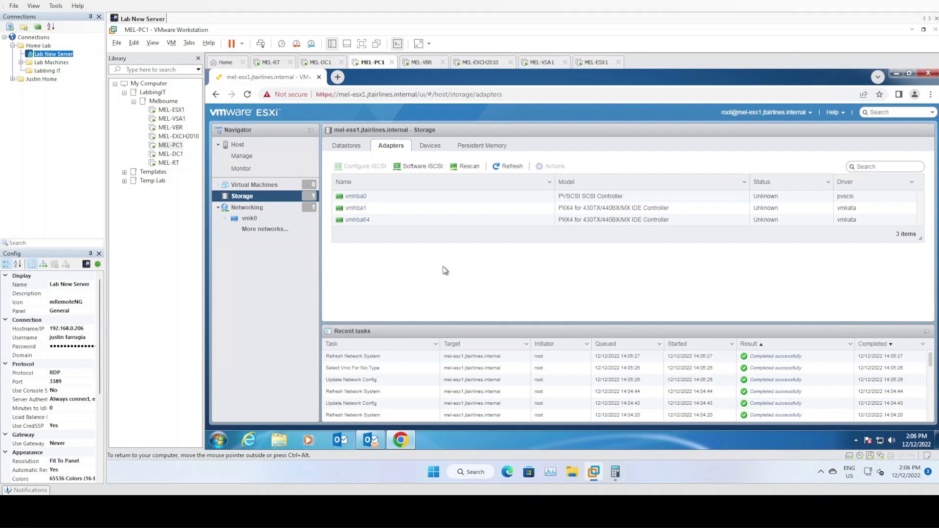
# Enable software iSCSI (vmhba65) and copy its IQN from the Name & alias field.
pyautogui.click(426, 168)
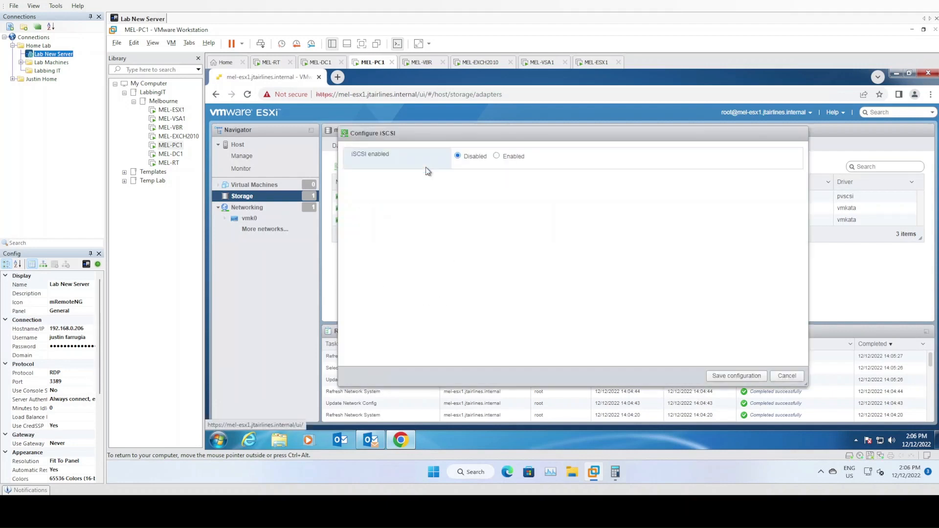
pyautogui.click(497, 156)
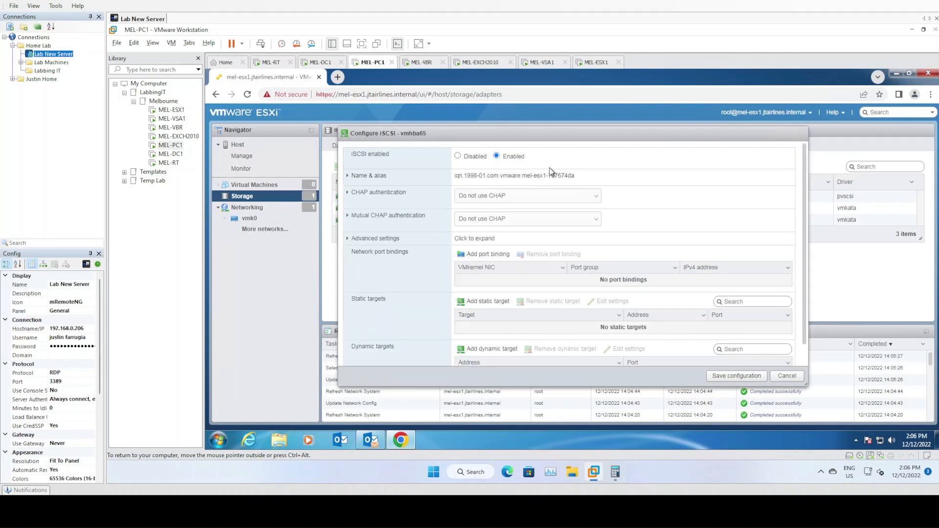
pyautogui.scroll(-1, 601, 215)
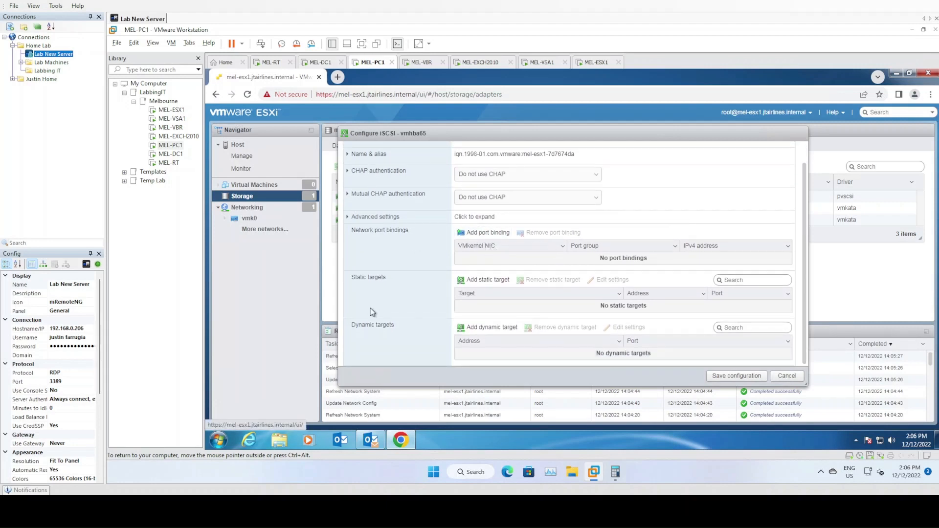
pyautogui.scroll(1, 594, 223)
pyautogui.moveTo(578, 179); pyautogui.dragTo(452, 177)
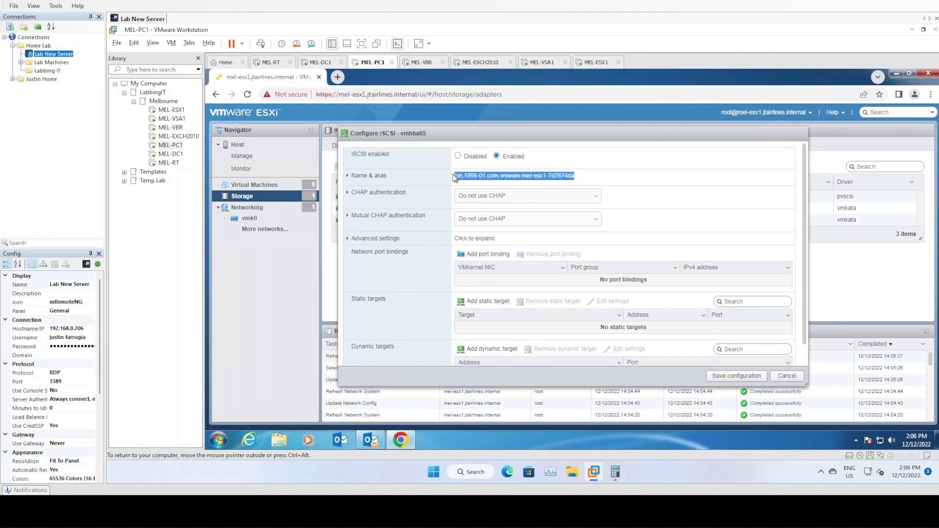
pyautogui.rightClick(484, 177)
pyautogui.click(503, 184)
# Launch the HPE StoreVirtual Centralized Management Console and view the SAN configuration summary.
pyautogui.click(219, 439)
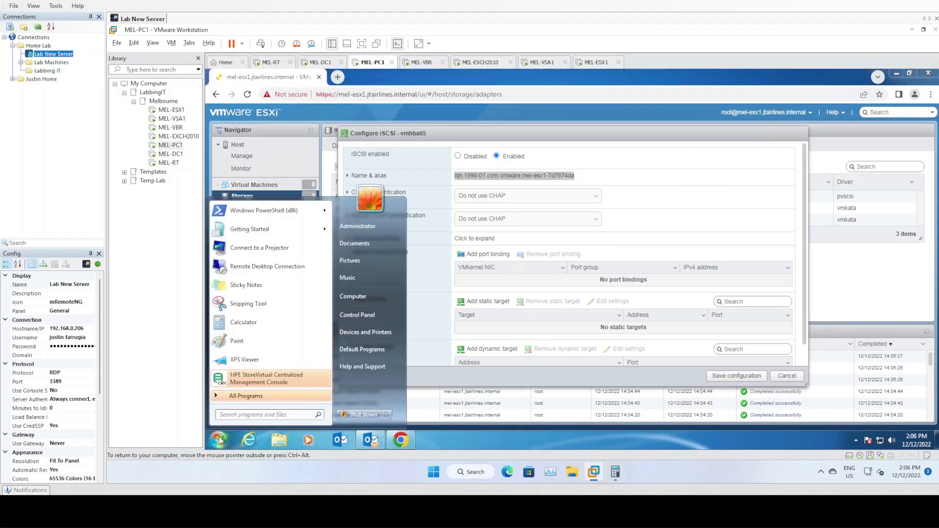
pyautogui.click(260, 372)
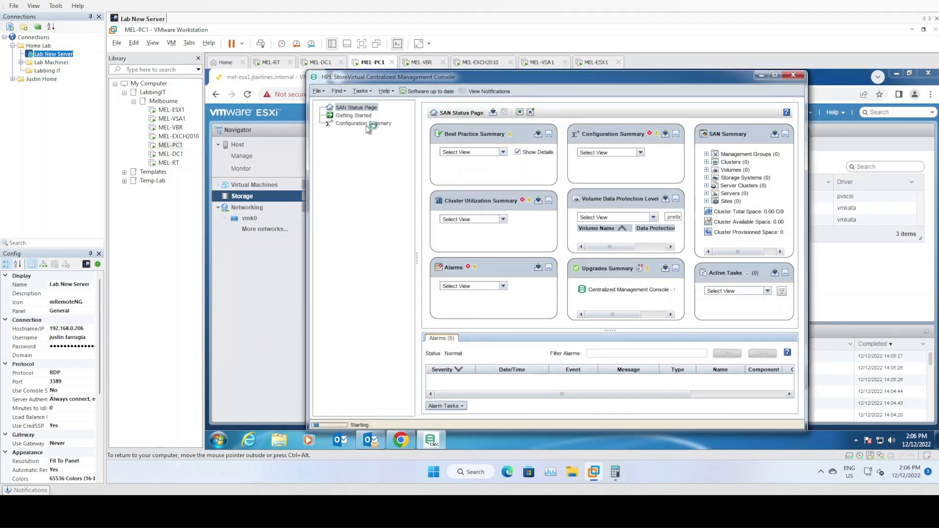
pyautogui.click(365, 124)
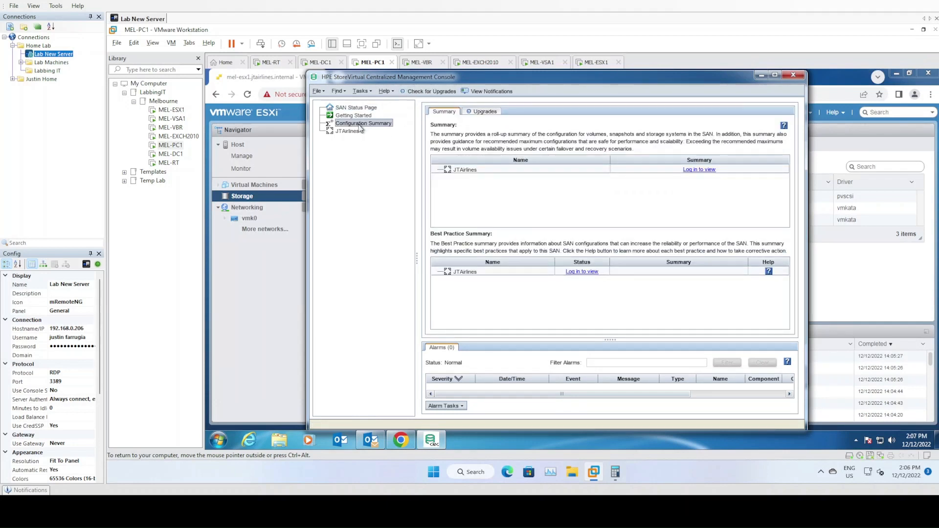
# Log in to the JTAirlines management group with the administrator credentials.
pyautogui.rightClick(355, 131)
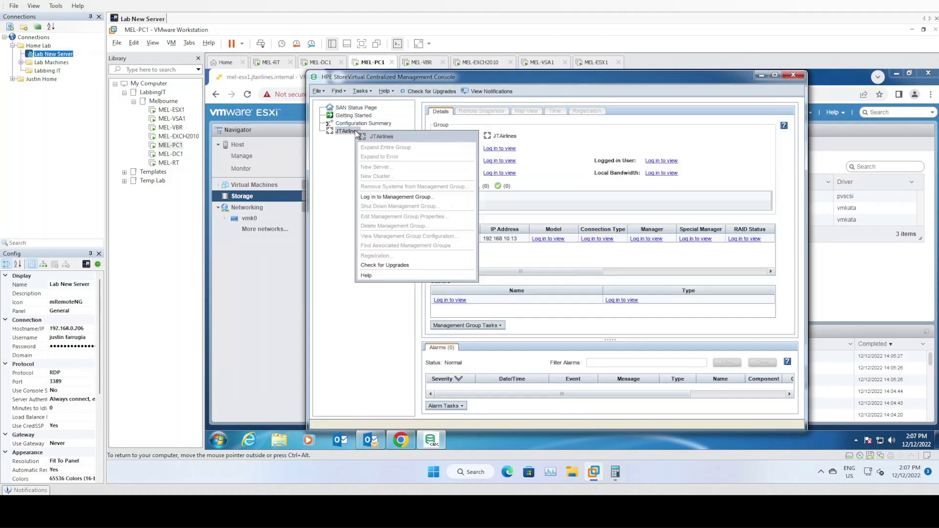
pyautogui.click(389, 197)
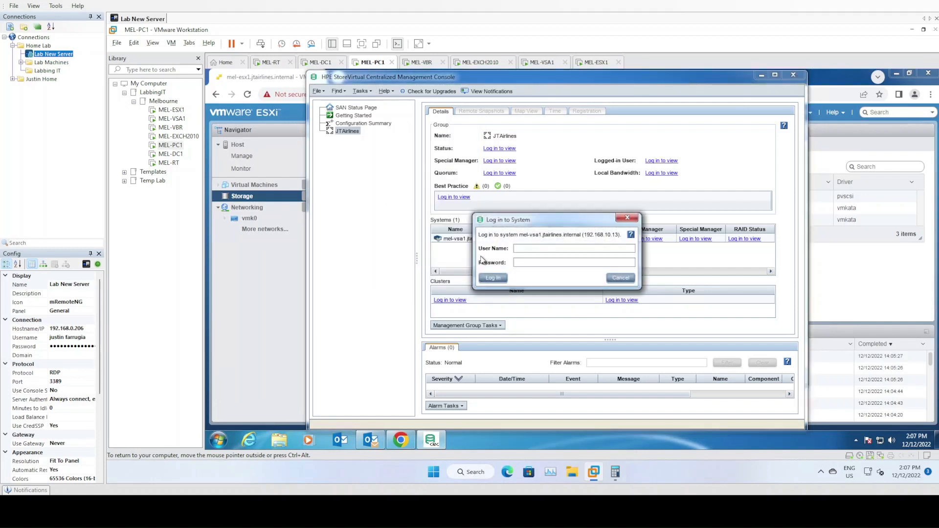
pyautogui.write('Administrator')
pyautogui.press('Tab')
pyautogui.write('••')
pyautogui.click(493, 277)
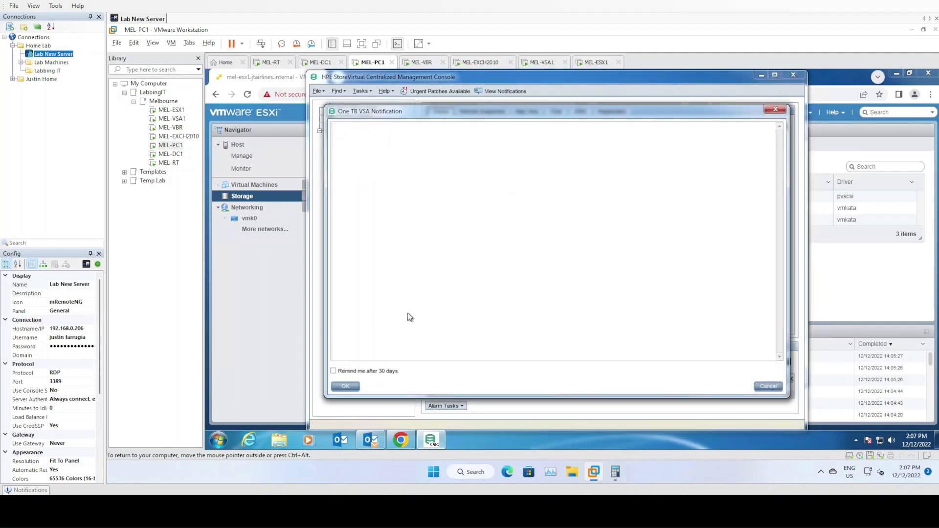
# Dismiss the VSA licence notification and start a new server under the group's Servers.
pyautogui.click(345, 387)
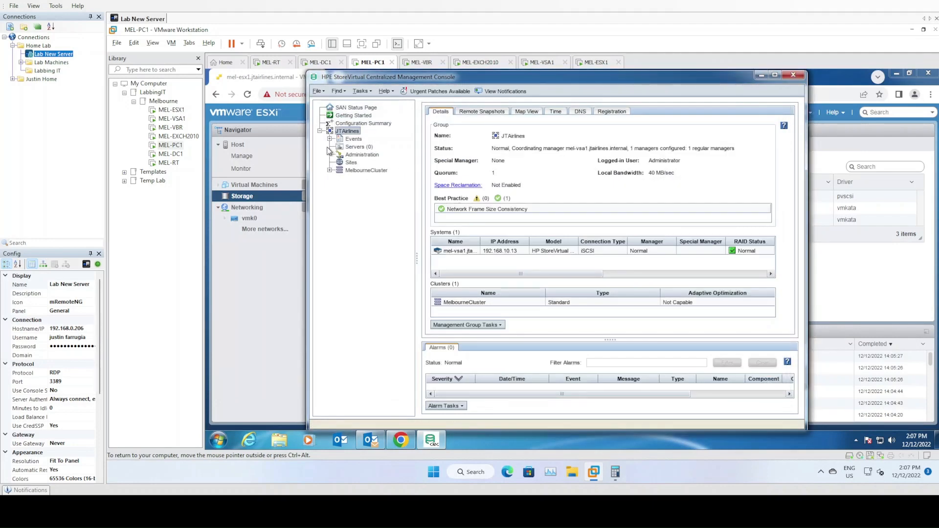
pyautogui.click(361, 148)
pyautogui.rightClick(362, 150)
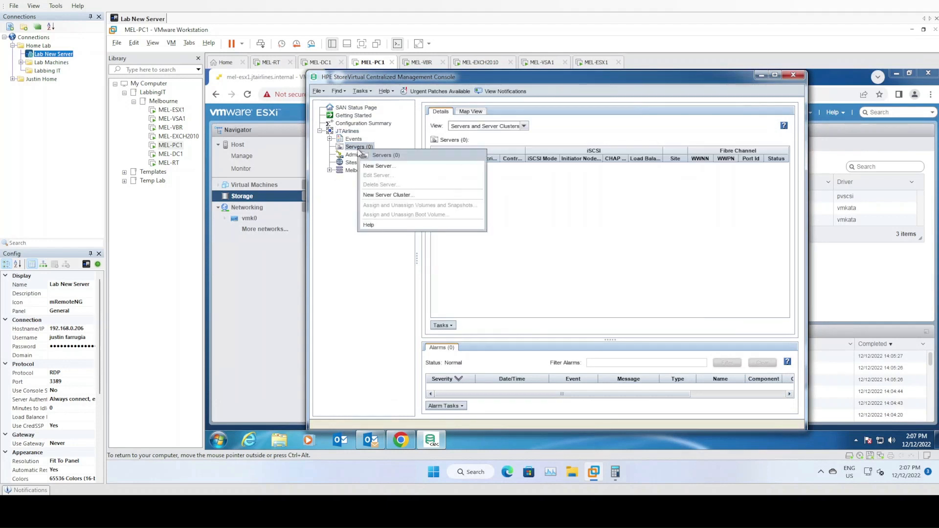
pyautogui.click(378, 167)
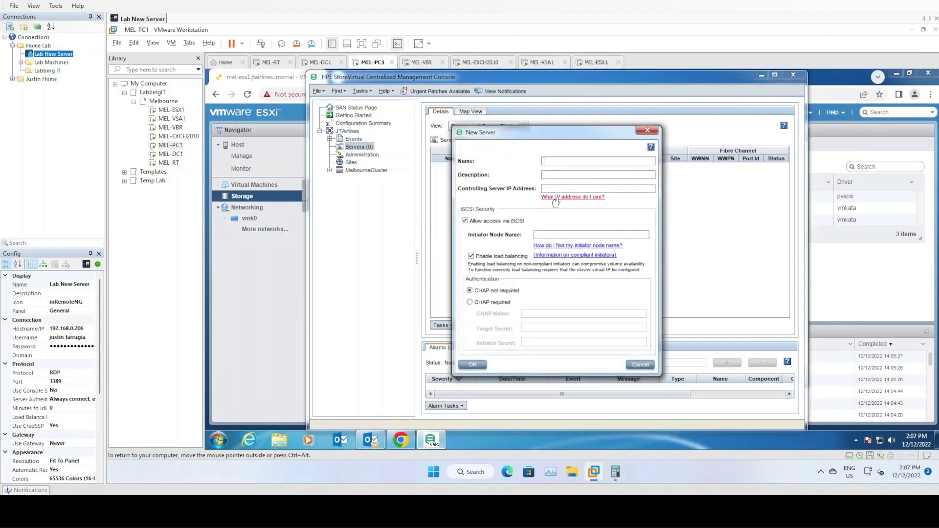
# Name the server MEL-ESX1, add description ME1, and paste the ESXi IQN as initiator node name.
pyautogui.press('BackSpace')
pyautogui.press('Tab')
pyautogui.write('ME')
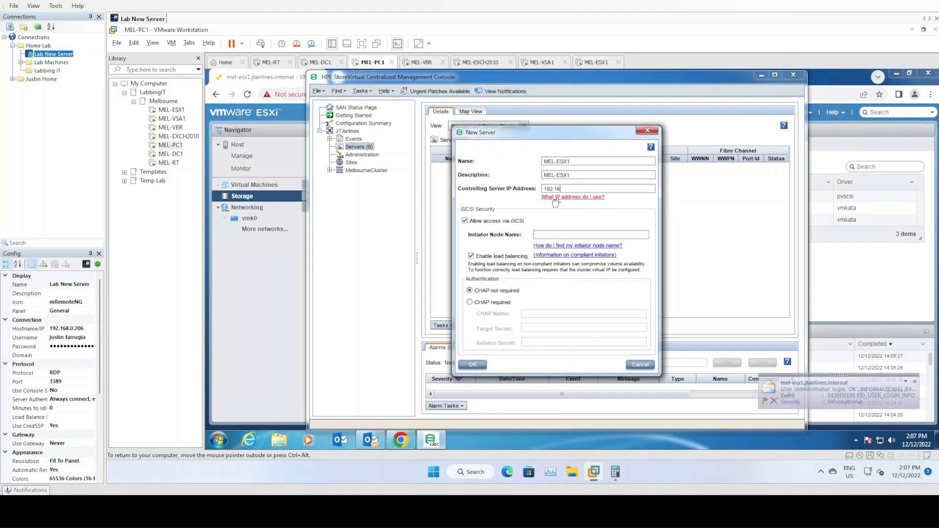
pyautogui.write('10.21')
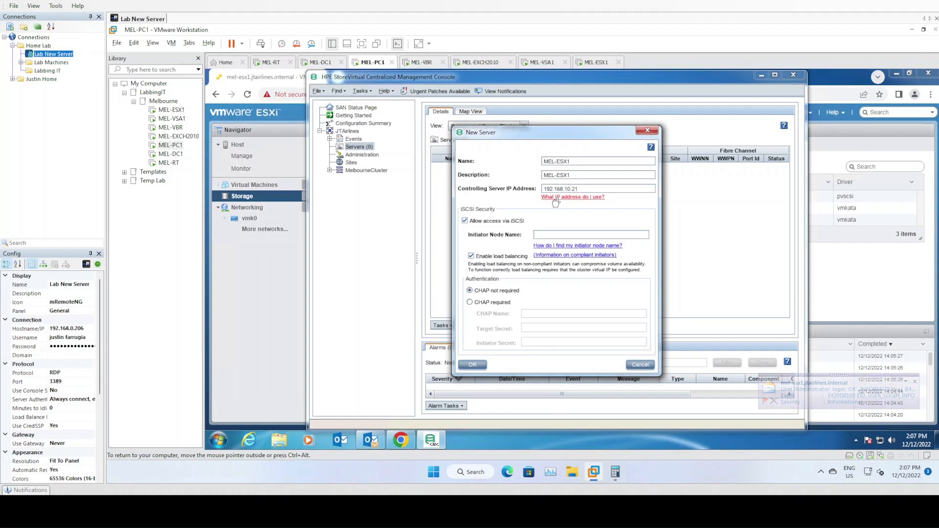
pyautogui.press('Tab')
pyautogui.press('Tab')
pyautogui.hotkey('ctrl', 'v')
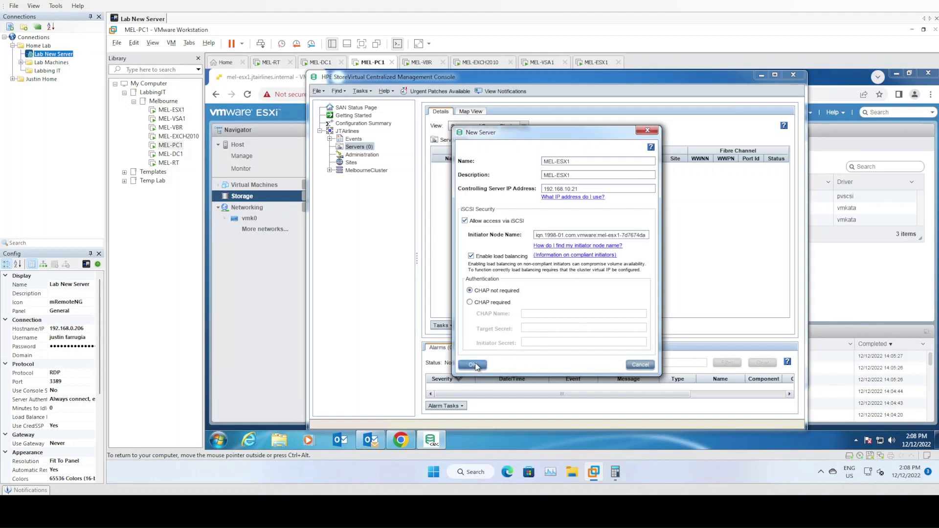
# Create server MEL-ESX1 and assign it MEL-GOLD (300 GB) and MEL-SILVER (350 GB) with read/write access.
pyautogui.click(472, 364)
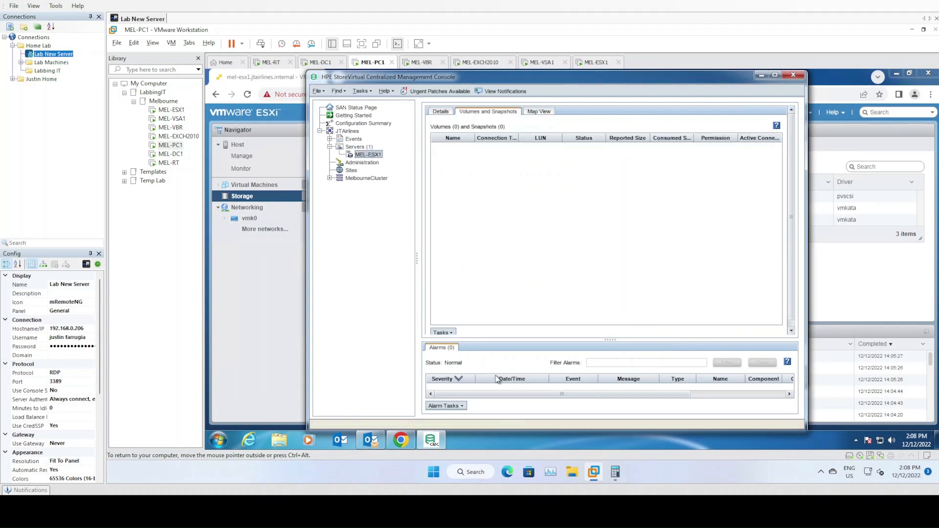
pyautogui.rightClick(375, 155)
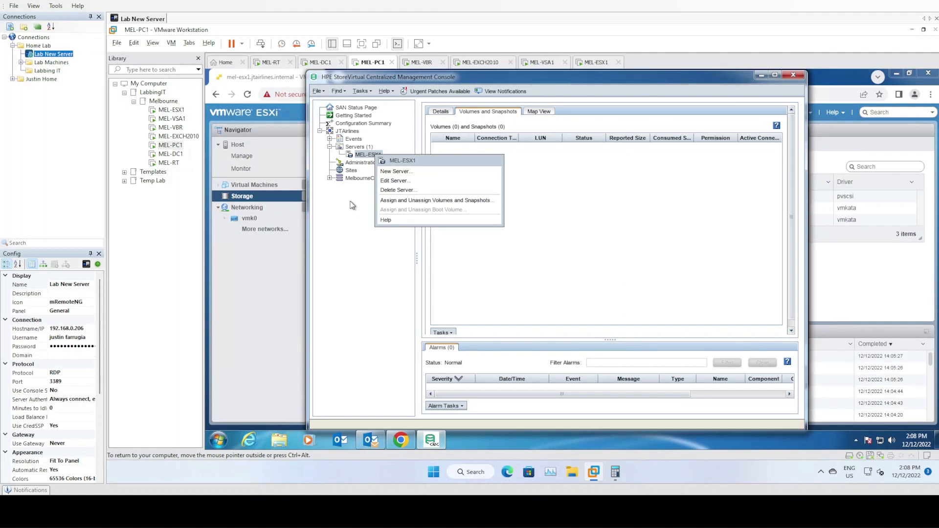
pyautogui.click(424, 200)
pyautogui.click(627, 177)
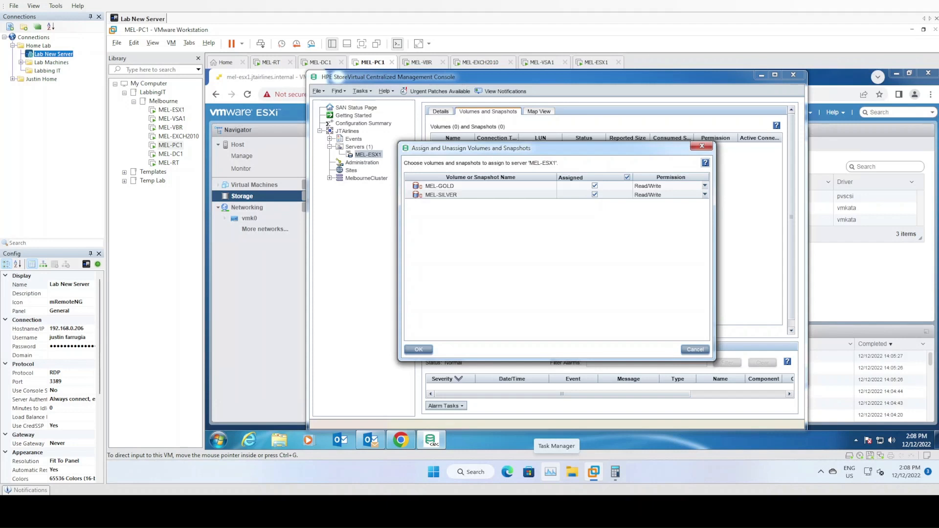
pyautogui.click(418, 349)
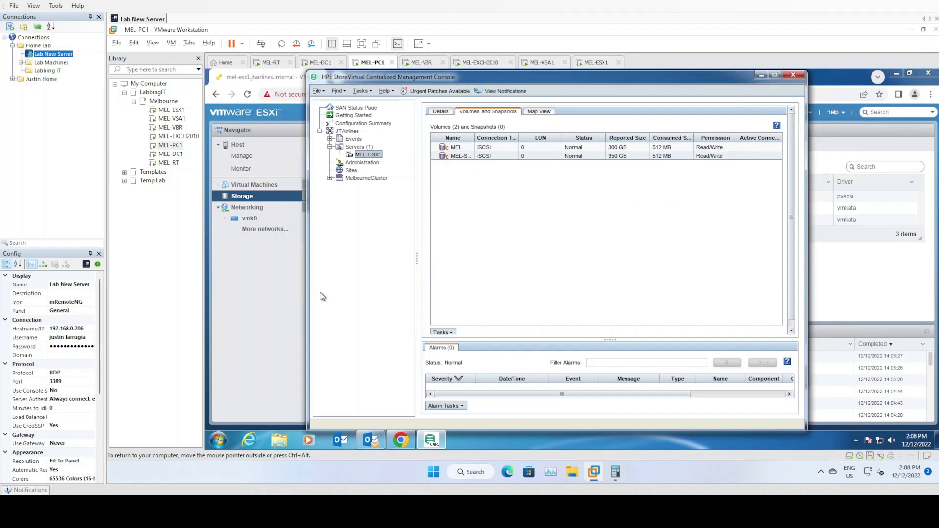
# Bind VMkernel ports vmk1 (iSCSI_A) and vmk2 (iSCSI_B) to the iSCSI adapter.
pyautogui.click(286, 303)
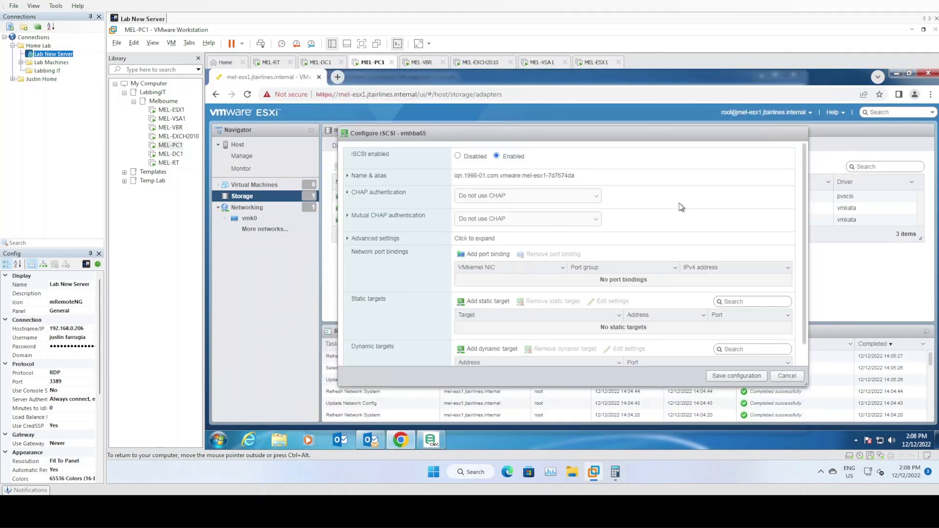
pyautogui.click(488, 254)
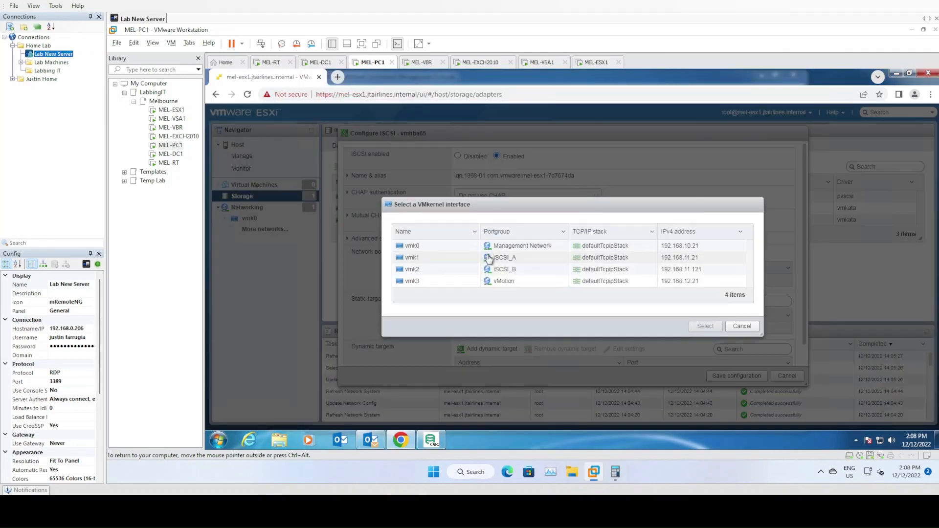
pyautogui.moveTo(479, 205); pyautogui.dragTo(598, 174)
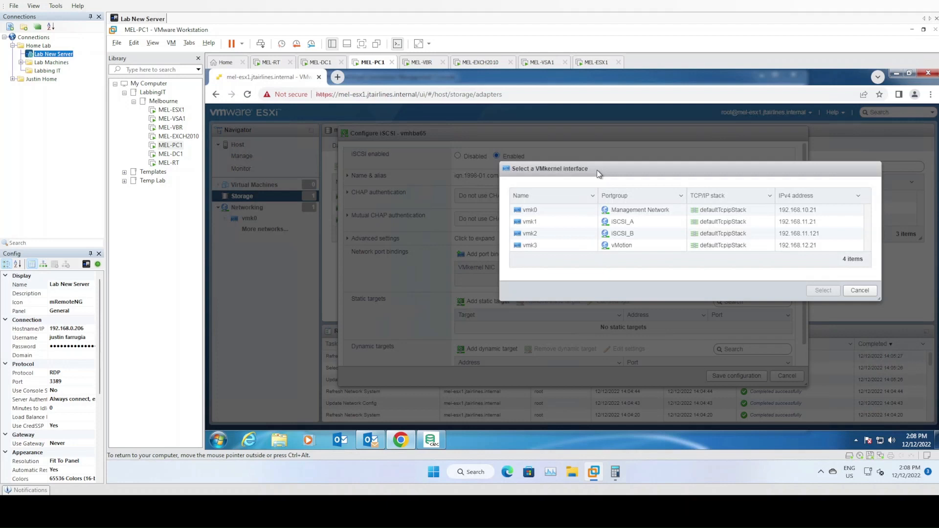
pyautogui.click(571, 227)
pyautogui.click(577, 244)
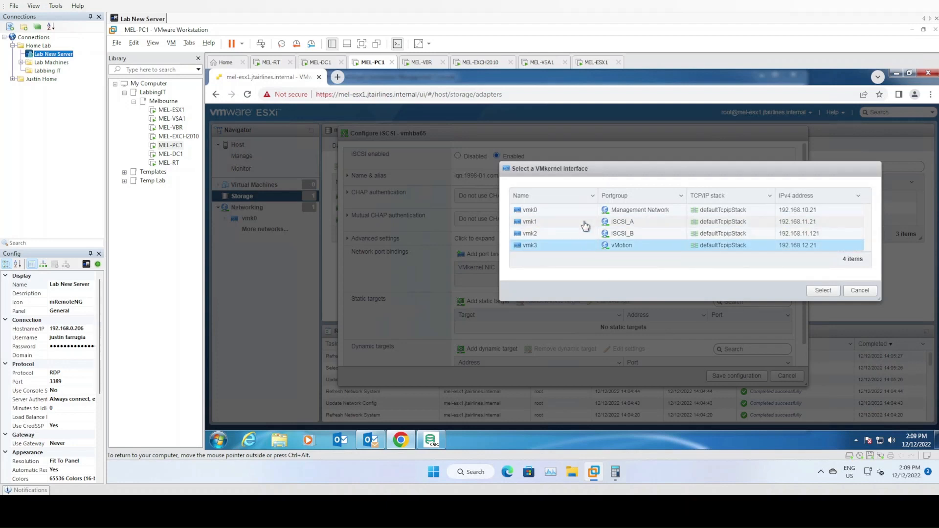
pyautogui.click(586, 223)
pyautogui.click(824, 291)
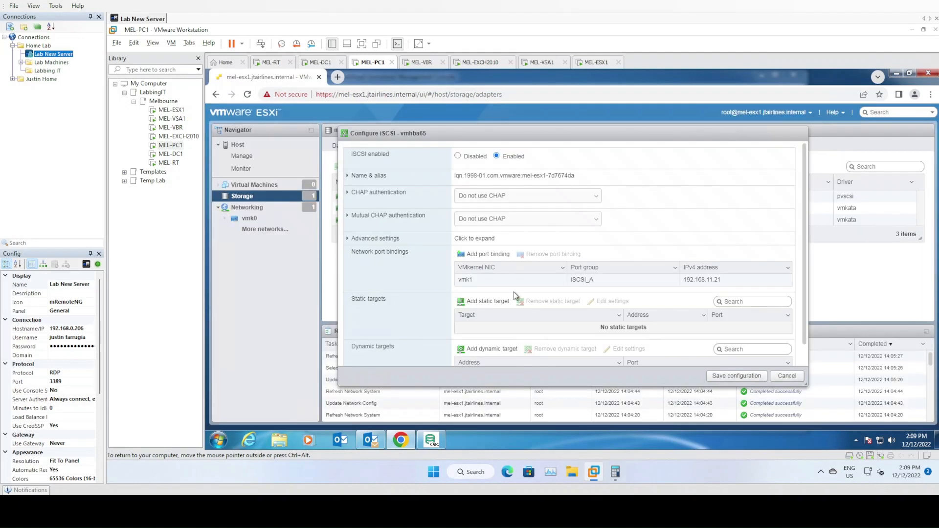
pyautogui.click(484, 254)
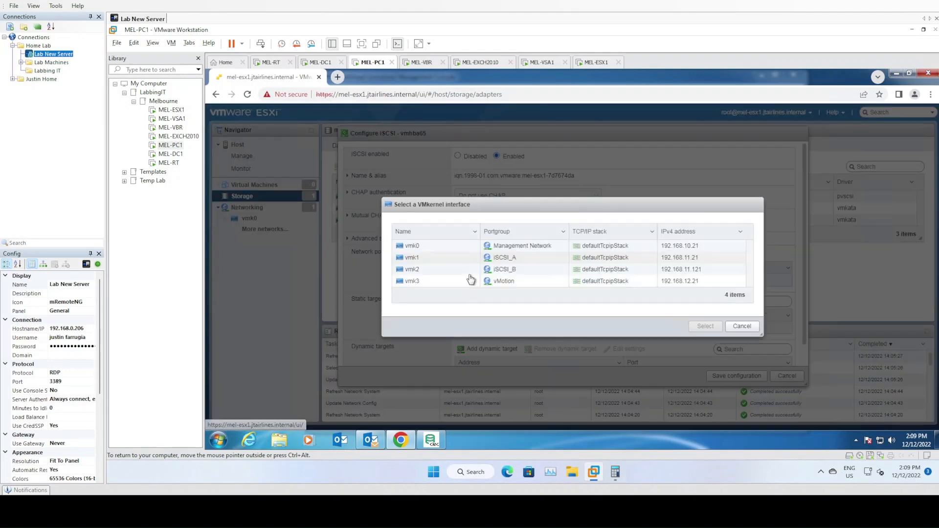
pyautogui.click(512, 274)
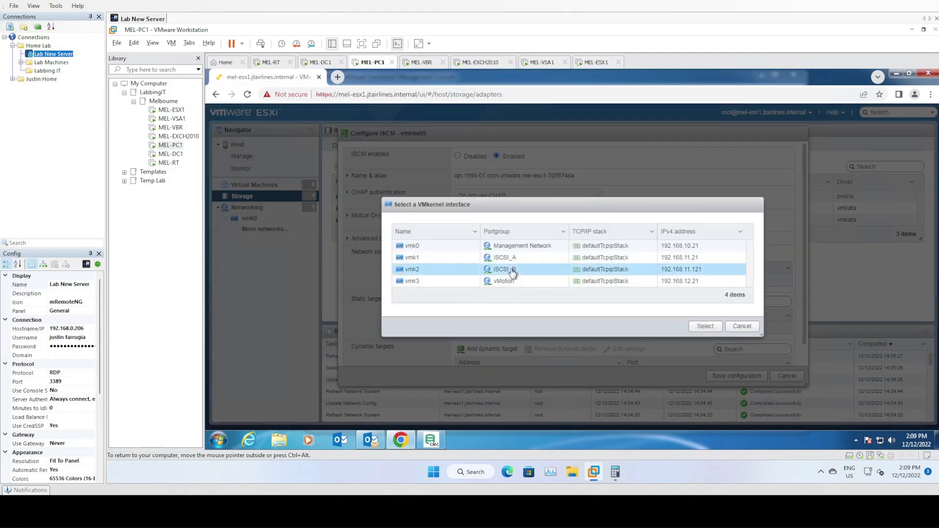
pyautogui.click(709, 326)
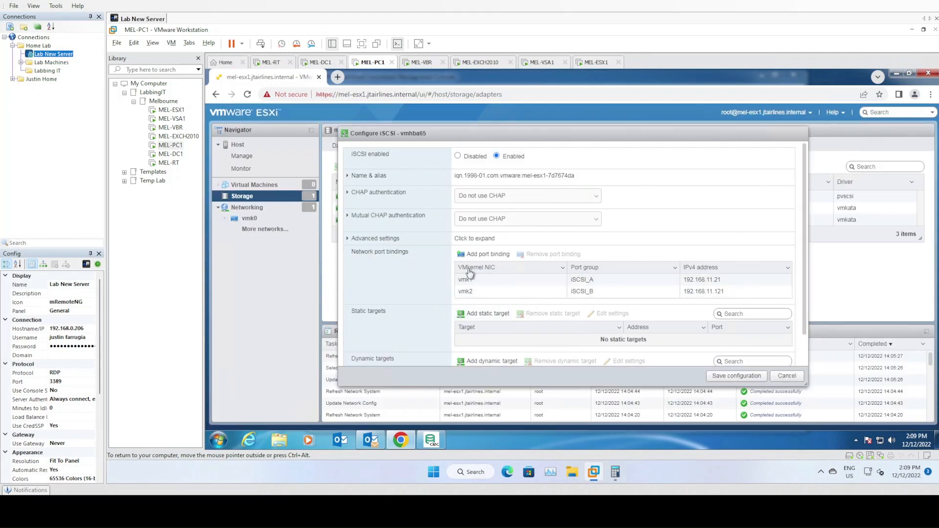
# Add a dynamic iSCSI target with address 192.168.11.50 on port 3260.
pyautogui.scroll(-2, 412, 270)
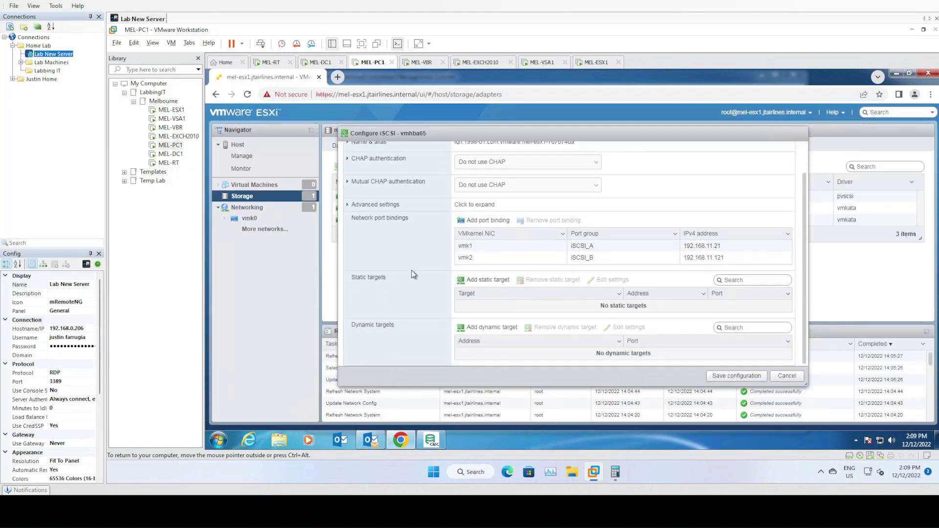
pyautogui.click(486, 328)
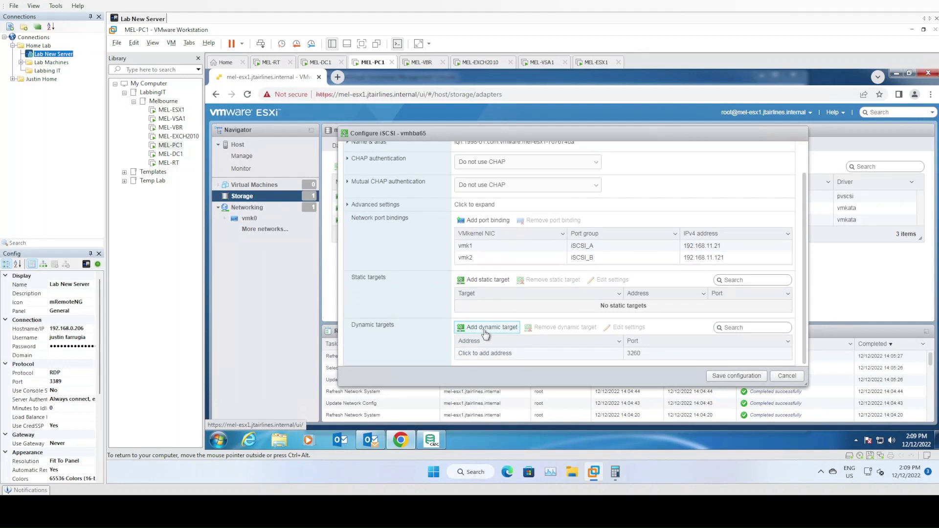
pyautogui.click(490, 353)
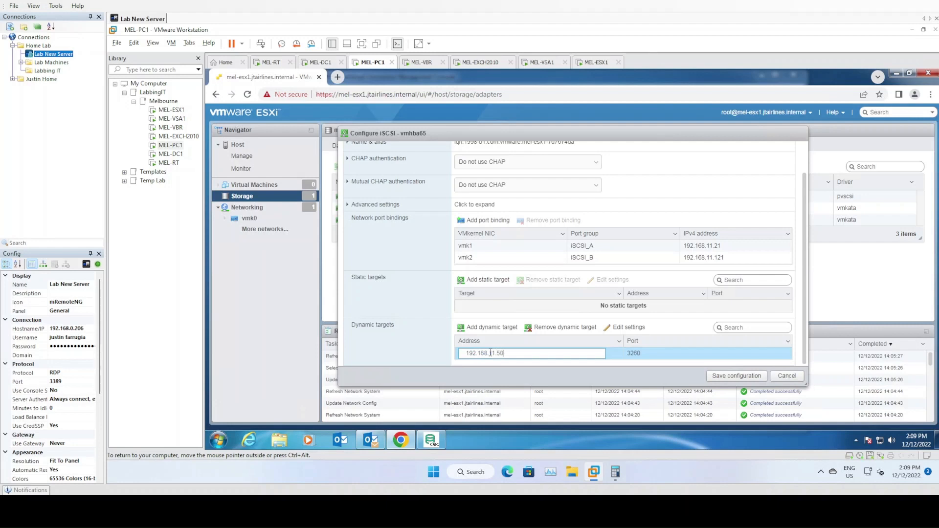
pyautogui.click(437, 435)
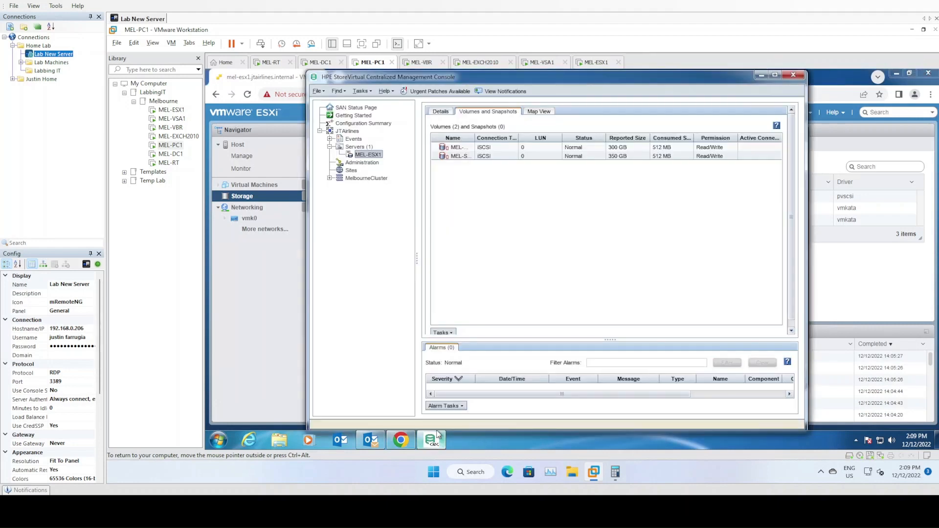
# Expand MelbourneCluster and its storage systems, then check the cluster's iSCSI virtual IP 192.168.11.50.
pyautogui.click(330, 178)
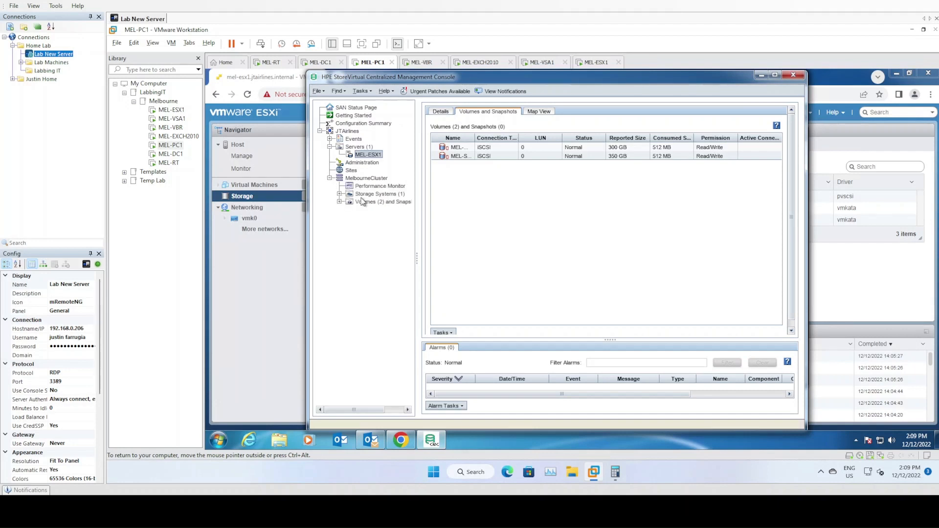
pyautogui.click(363, 196)
pyautogui.click(340, 194)
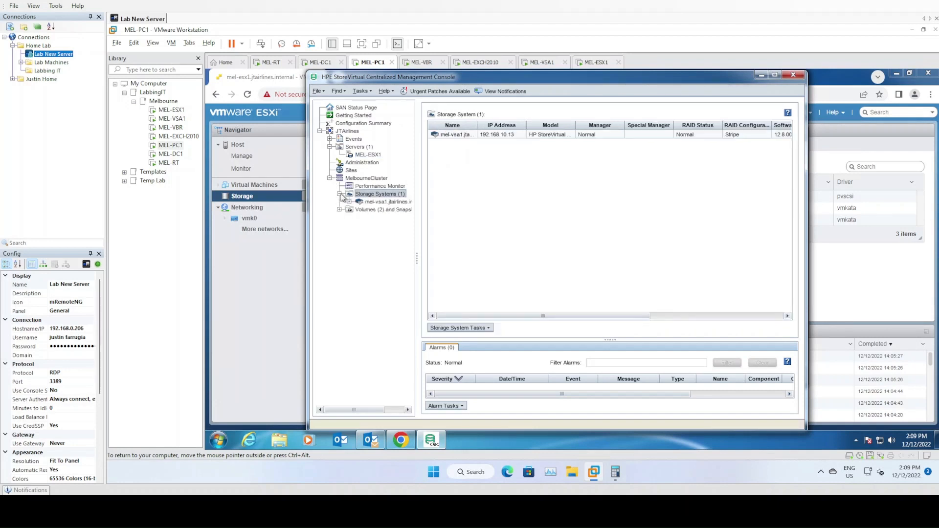
pyautogui.click(370, 202)
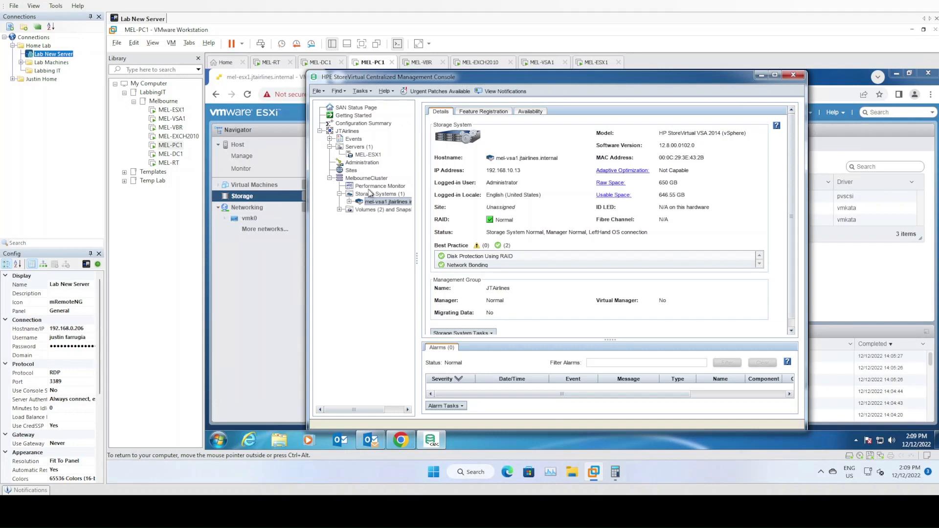
pyautogui.click(367, 179)
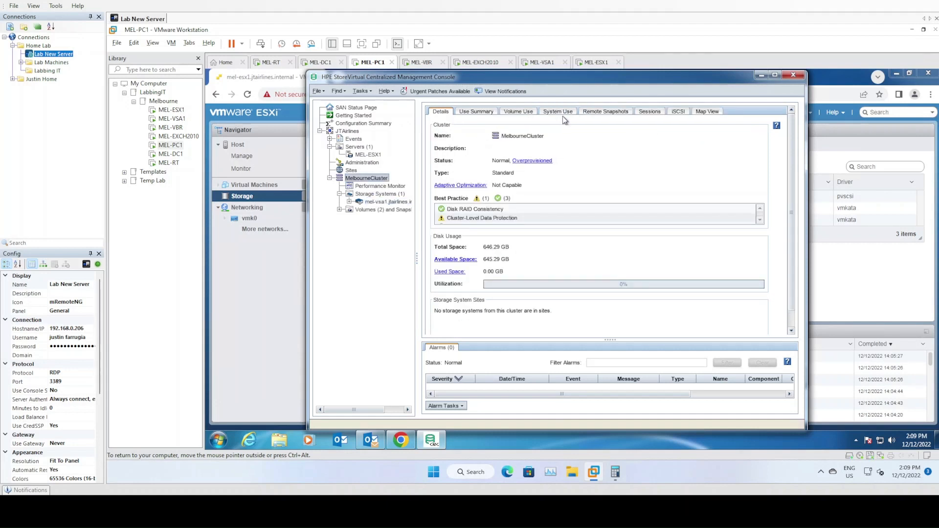
pyautogui.click(678, 111)
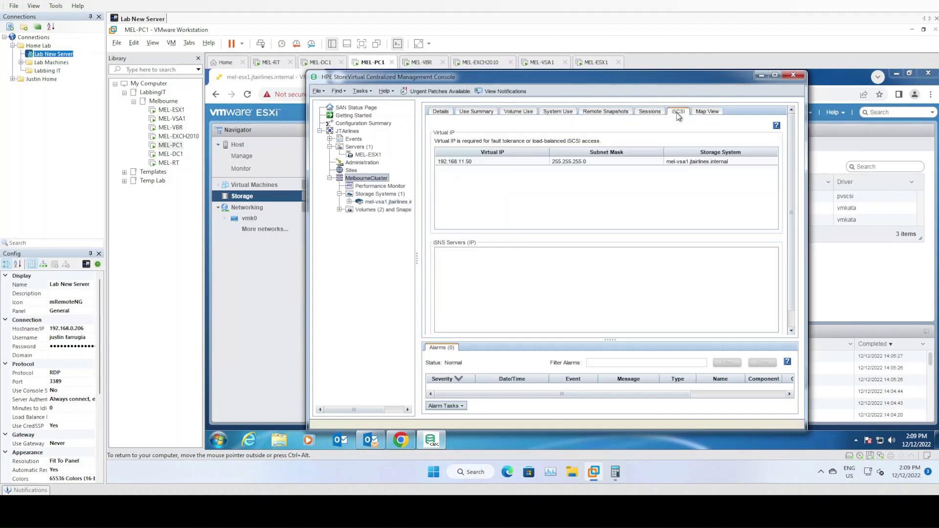
pyautogui.click(479, 162)
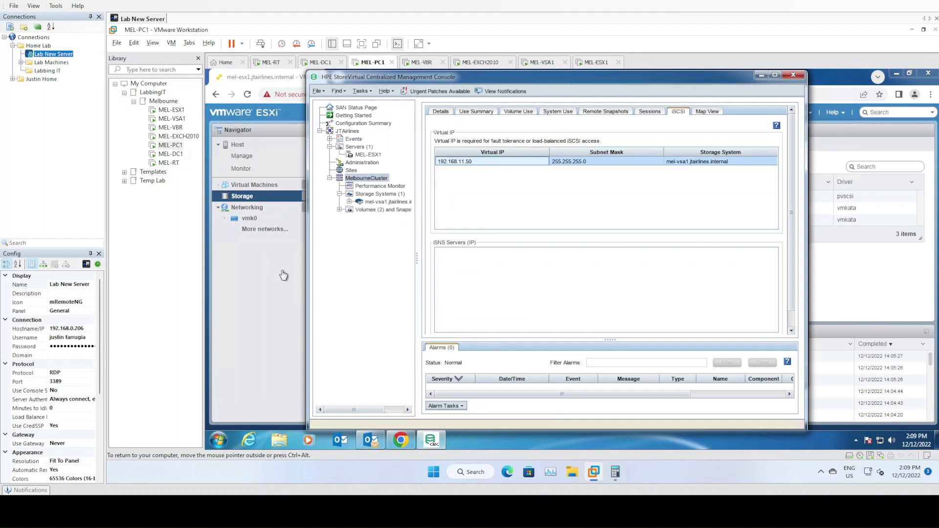
pyautogui.moveTo(400, 440)
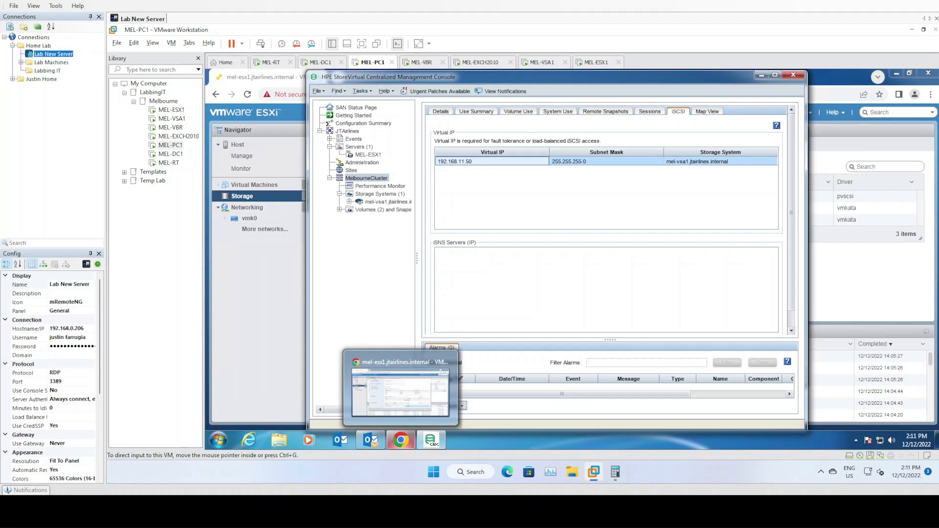
# Save the iSCSI configuration, rescan adapters and inspect the new 300 GB LEFTHAND disk under Devices.
pyautogui.click(400, 391)
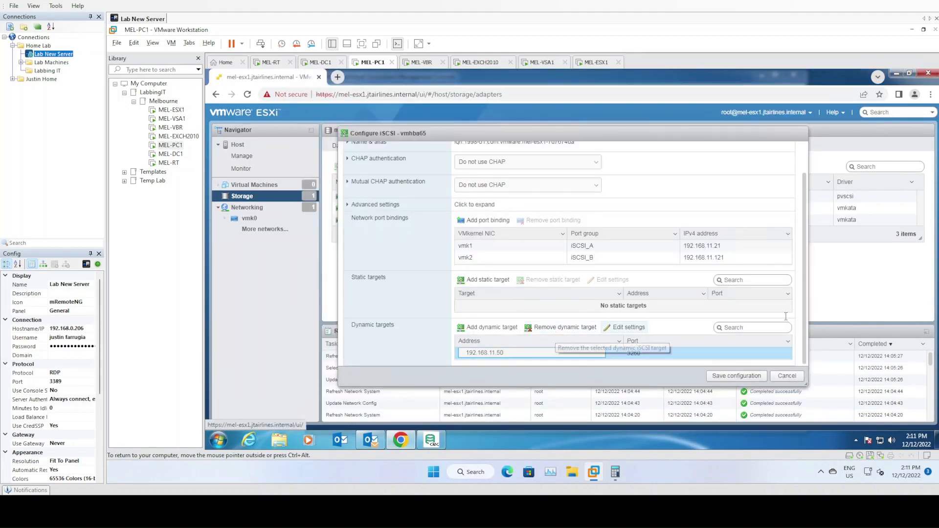
pyautogui.click(736, 377)
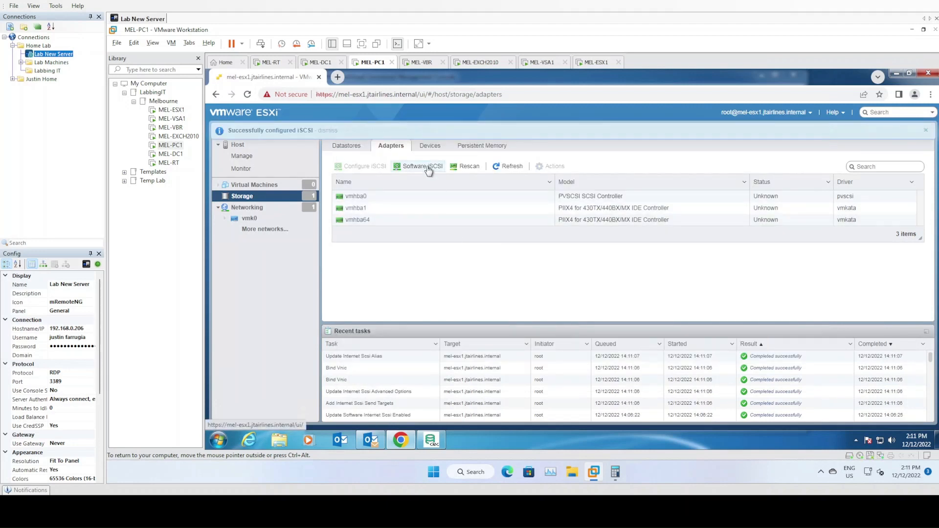
pyautogui.click(468, 168)
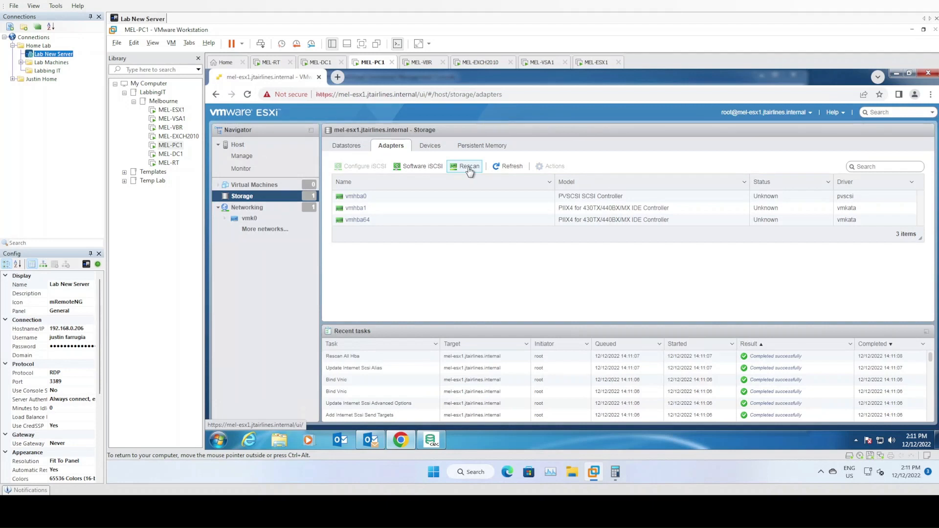
pyautogui.click(431, 145)
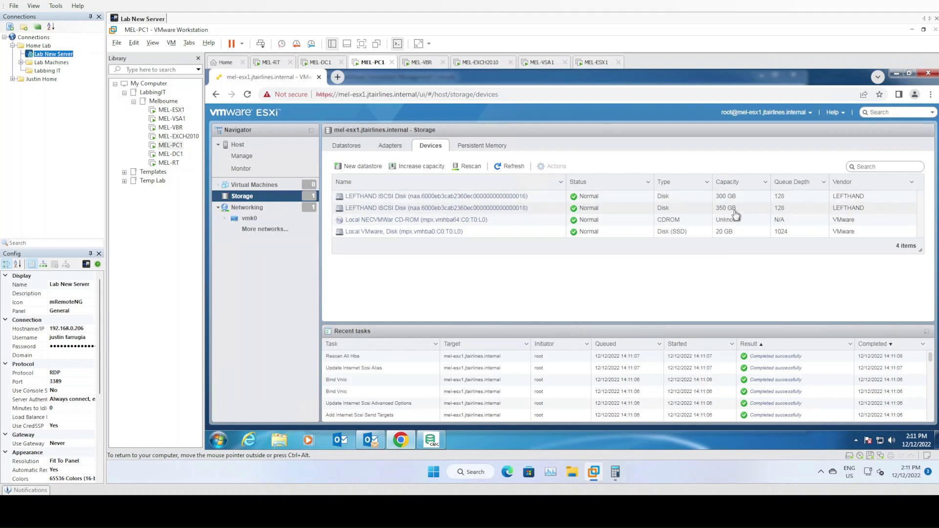
pyautogui.click(413, 197)
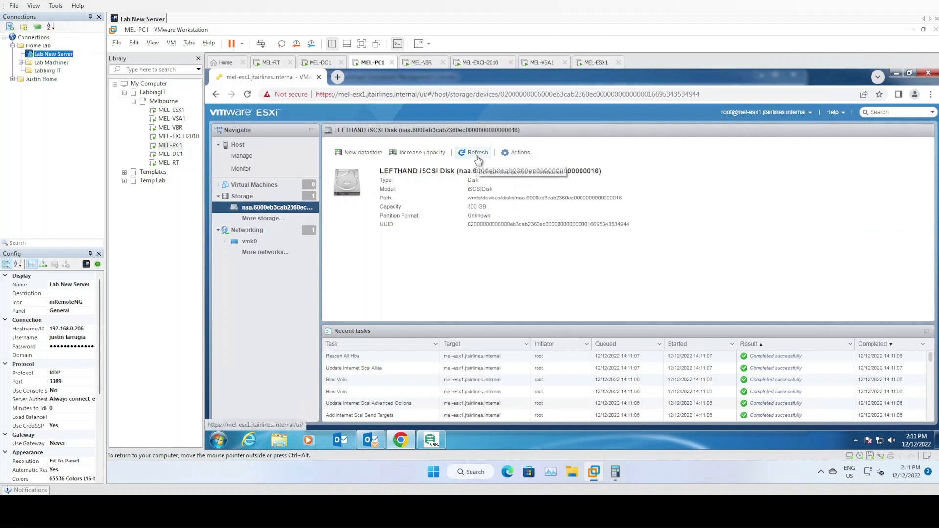
pyautogui.click(255, 198)
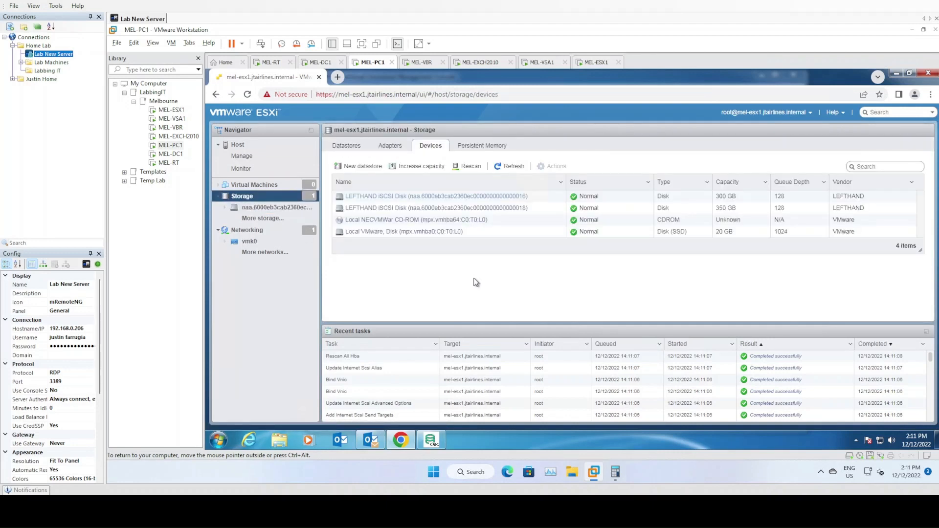
# Show the MEL-GOLD volume details in StoreVirtual CMC.
pyautogui.click(432, 441)
pyautogui.click(340, 209)
pyautogui.click(378, 218)
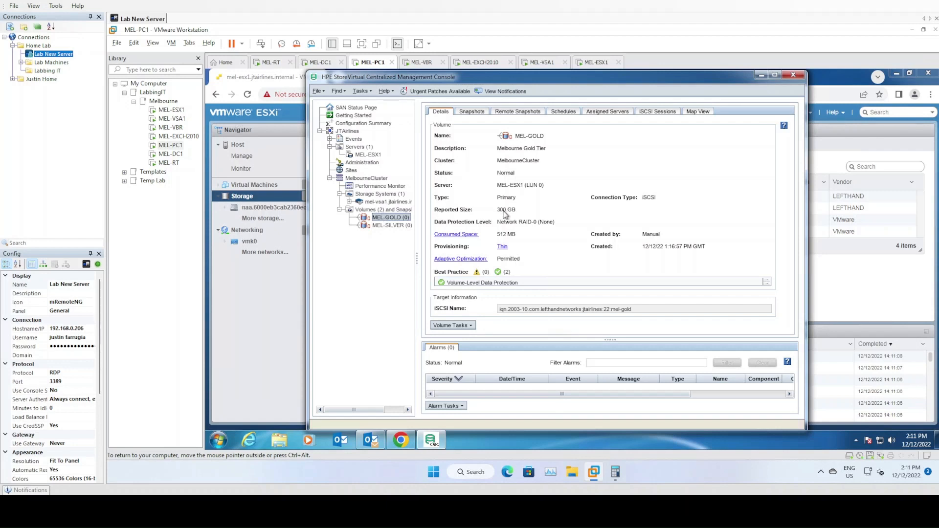
# Compare the 350 GB MEL-SILVER volume details against MEL-GOLD, then close StoreVirtual CMC.
pyautogui.click(395, 227)
pyautogui.click(387, 218)
pyautogui.click(389, 225)
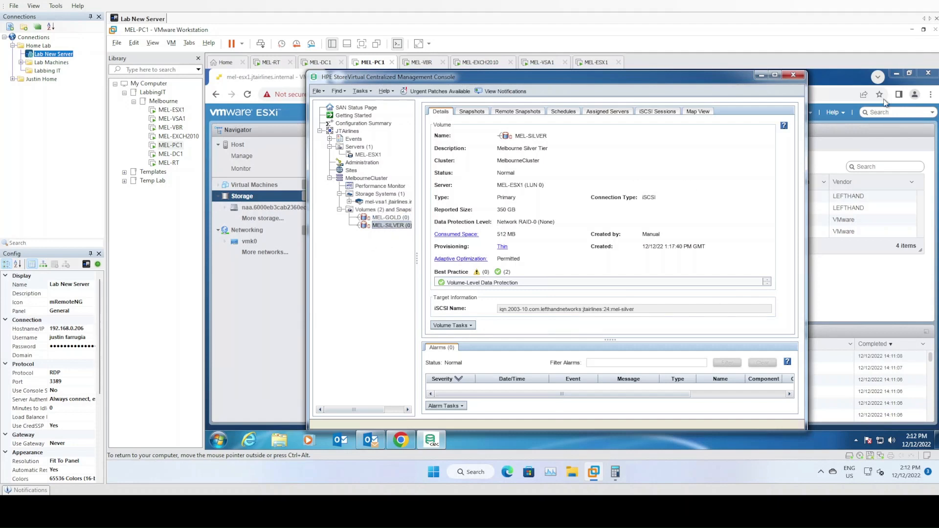
pyautogui.click(793, 75)
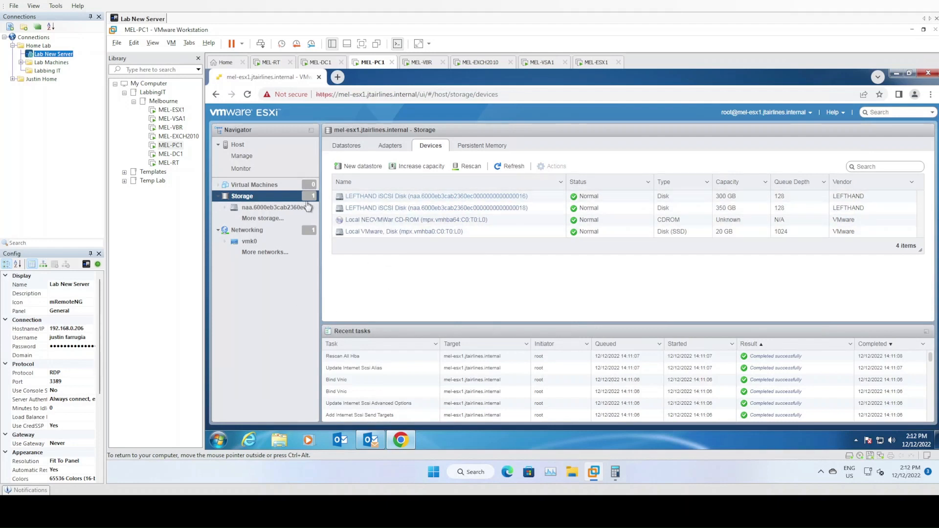
# Start a new VMFS datastore named MEL-GOLD-DATASTORE on the 300 GB LEFTHAND disk.
pyautogui.rightClick(256, 201)
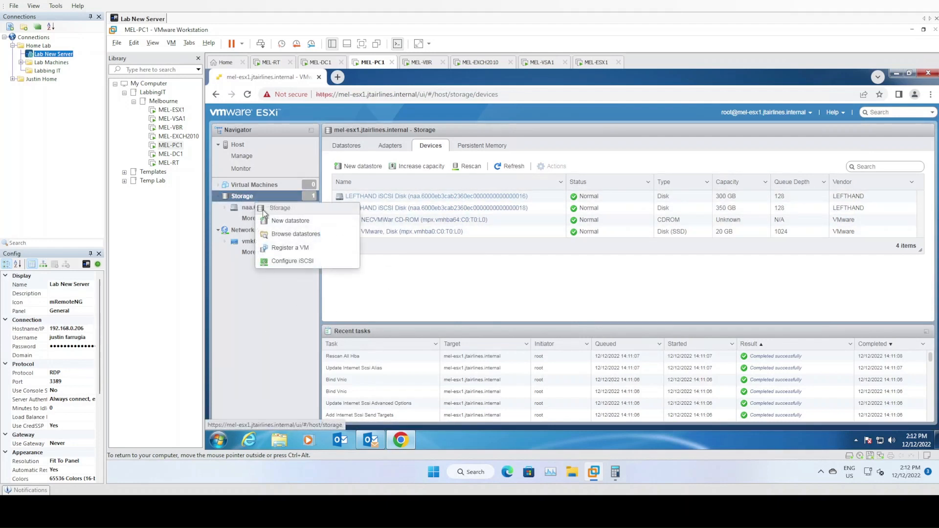
pyautogui.click(288, 222)
pyautogui.click(474, 203)
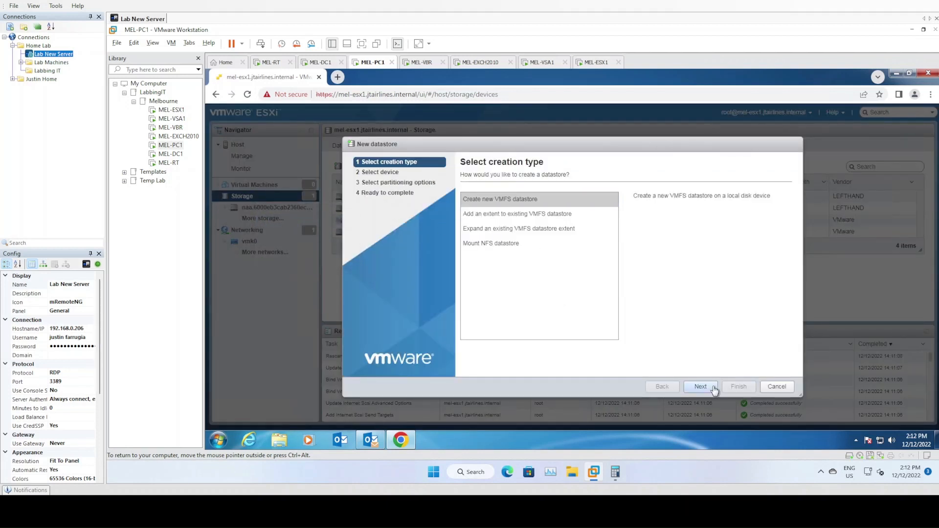
pyautogui.click(717, 387)
pyautogui.click(489, 208)
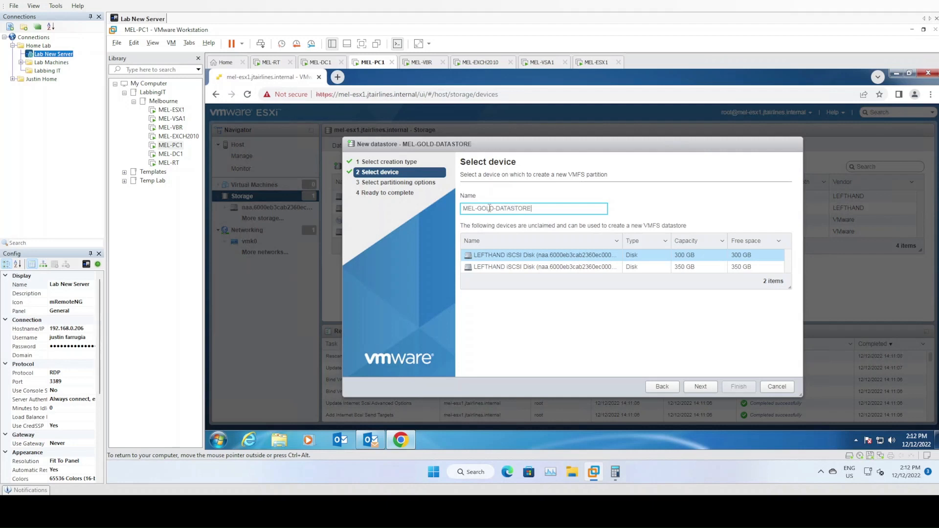
pyautogui.hotkey('ctrl', 'a')
pyautogui.hotkey('ctrl', 'c')
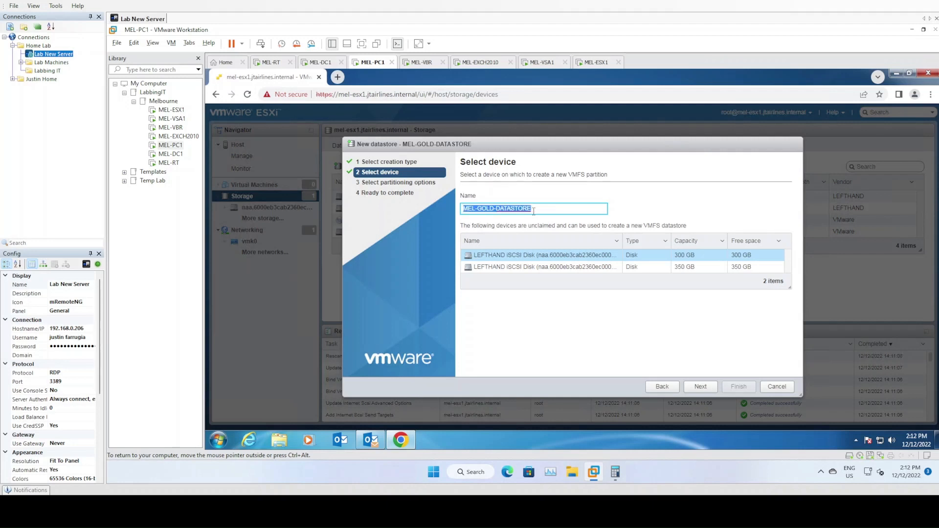
pyautogui.click(560, 257)
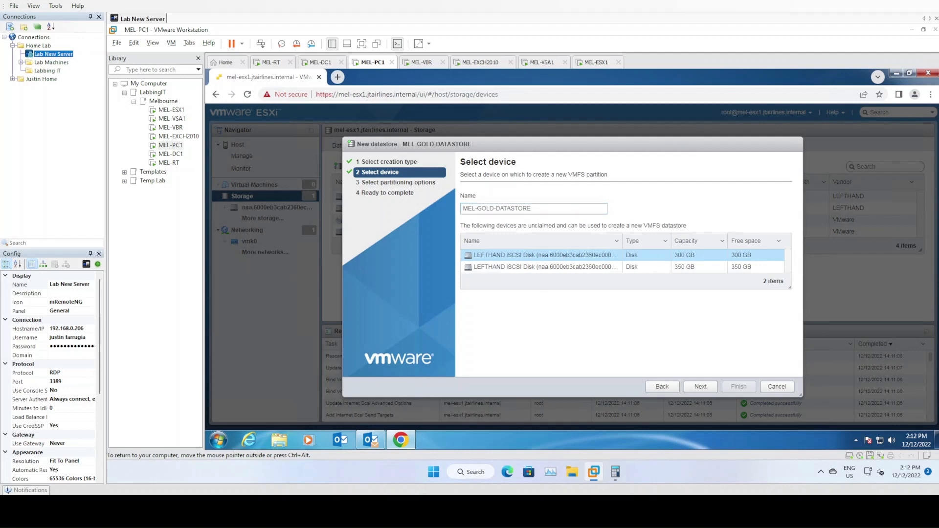
pyautogui.click(707, 391)
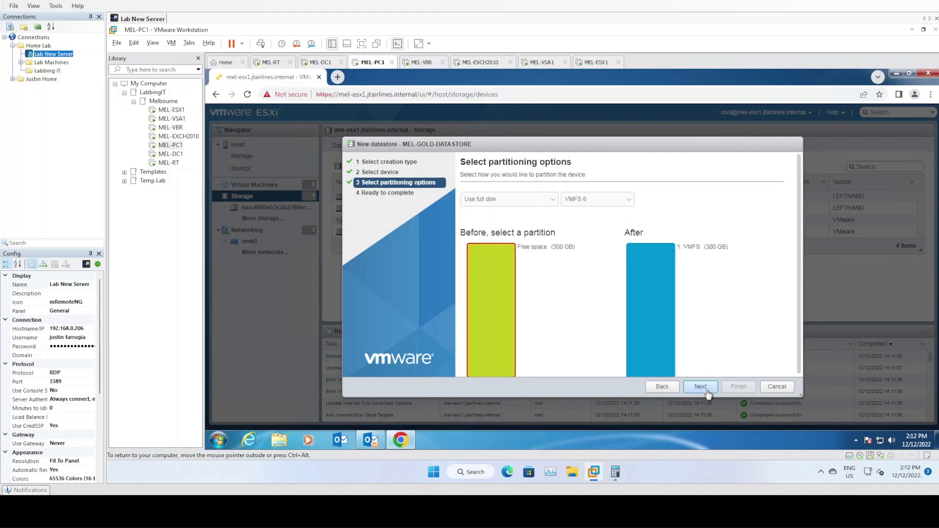
# Keep full disk with VMFS 6, finish the wizard and confirm erasing the disk.
pyautogui.click(598, 202)
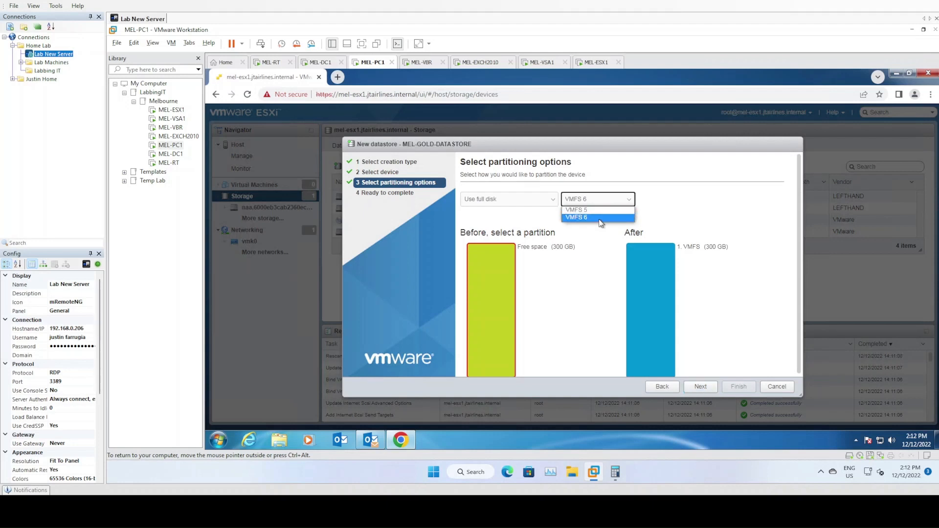
pyautogui.click(601, 219)
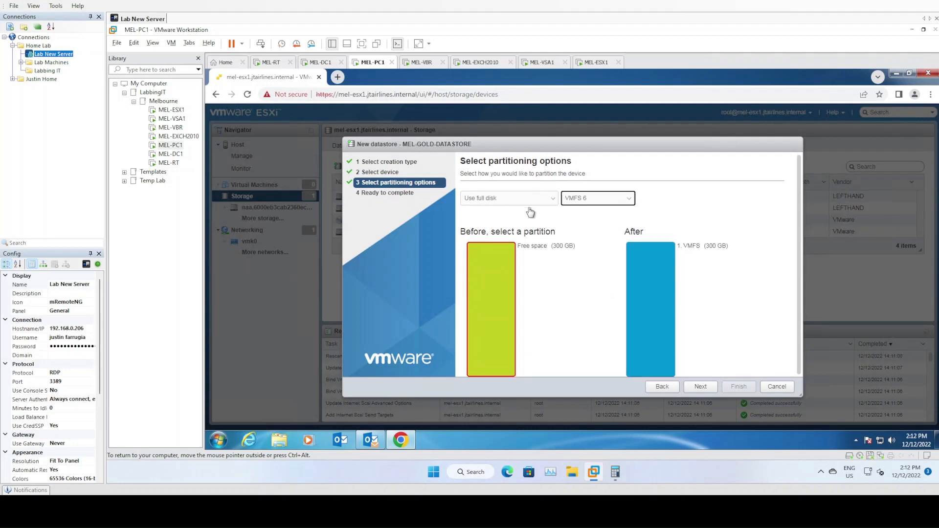
pyautogui.click(707, 384)
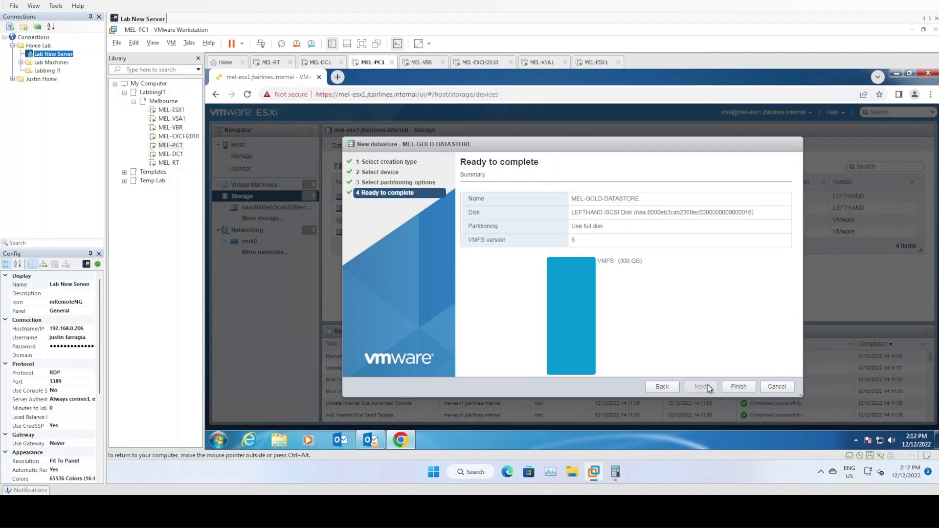
pyautogui.click(738, 386)
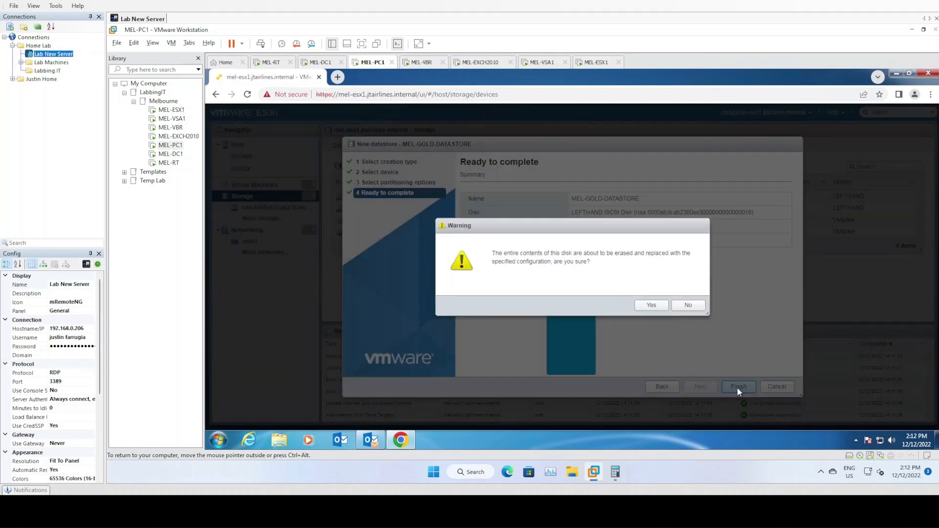
pyautogui.click(650, 306)
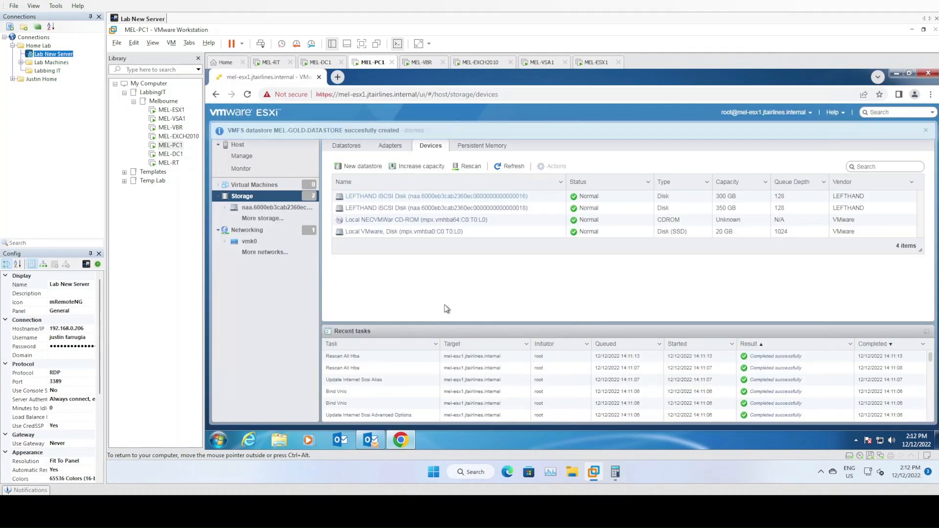
# Create MEL-SILVER-DATASTORE as VMFS 6 on the full 350 GB LEFTHAND disk, confirming the erase.
pyautogui.rightClick(258, 196)
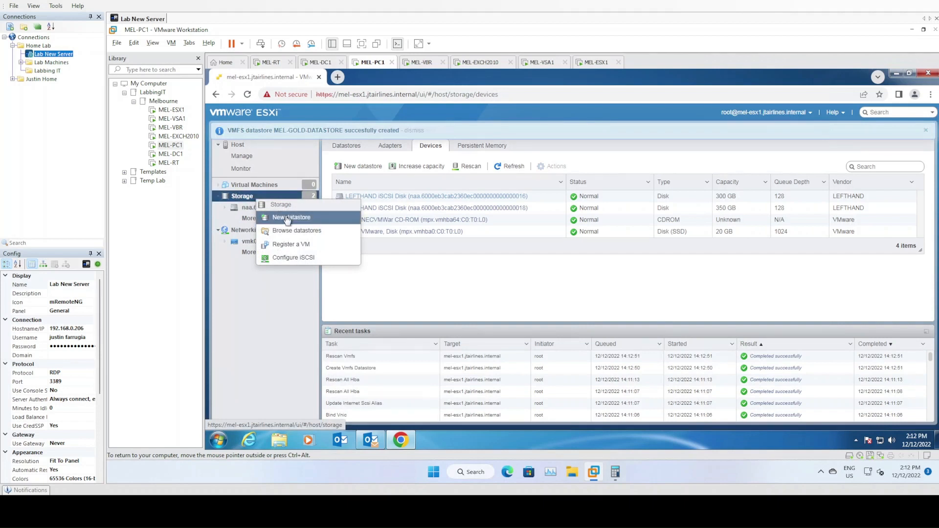
pyautogui.click(288, 220)
pyautogui.click(700, 386)
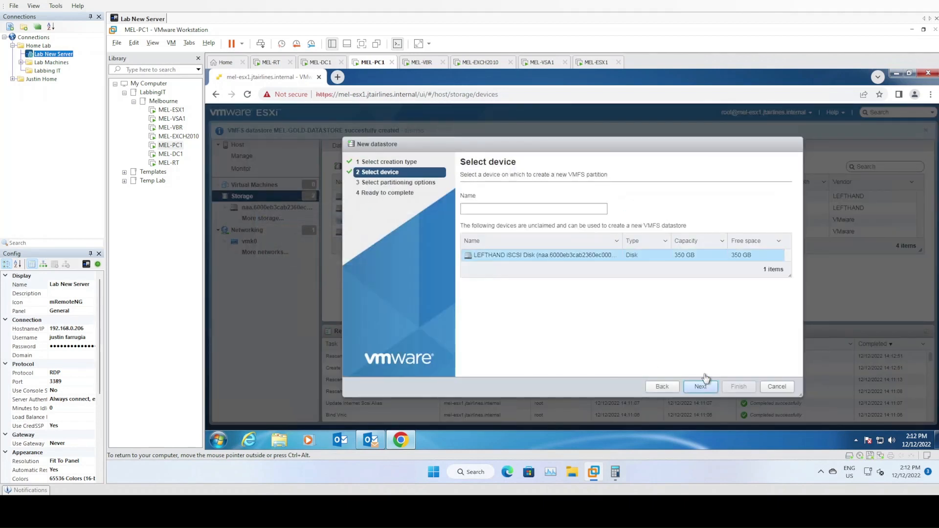
pyautogui.click(485, 210)
pyautogui.hotkey('ctrl', 'v')
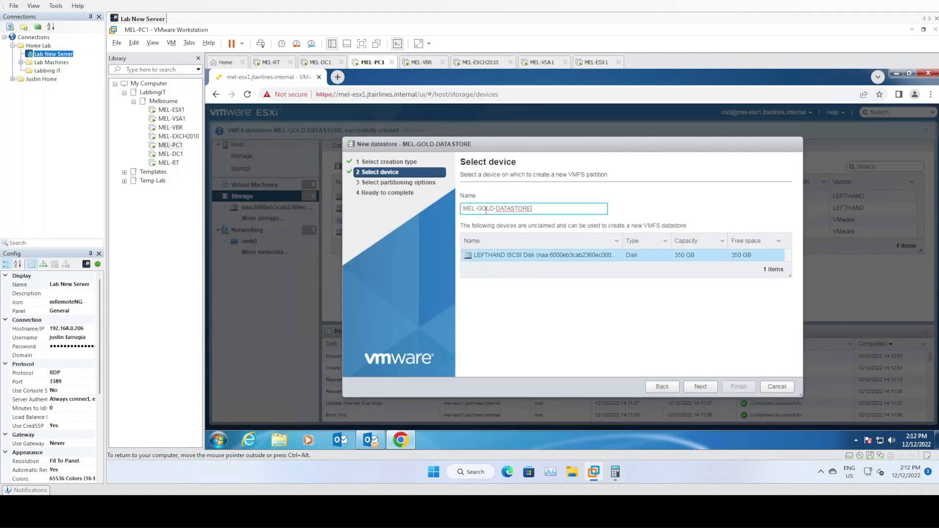
pyautogui.doubleClick(483, 209)
pyautogui.write('SILVER')
pyautogui.click(542, 257)
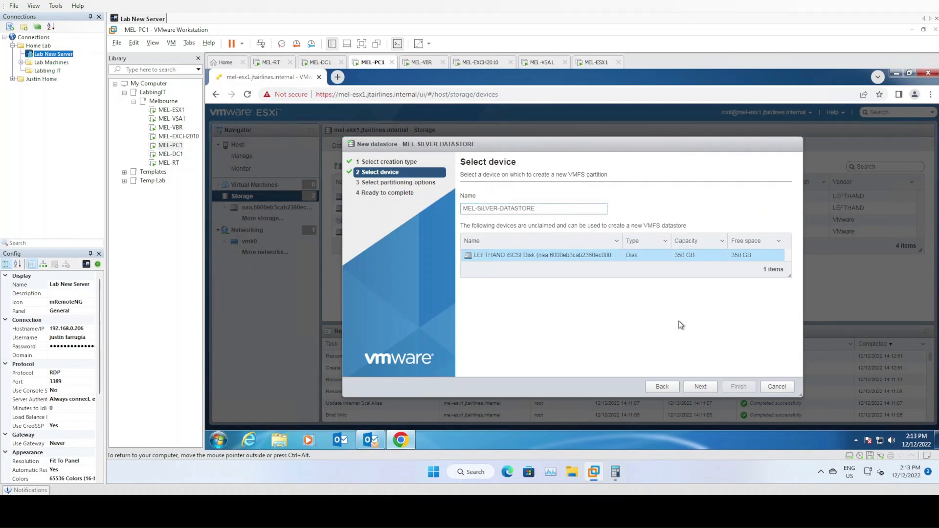
pyautogui.click(701, 388)
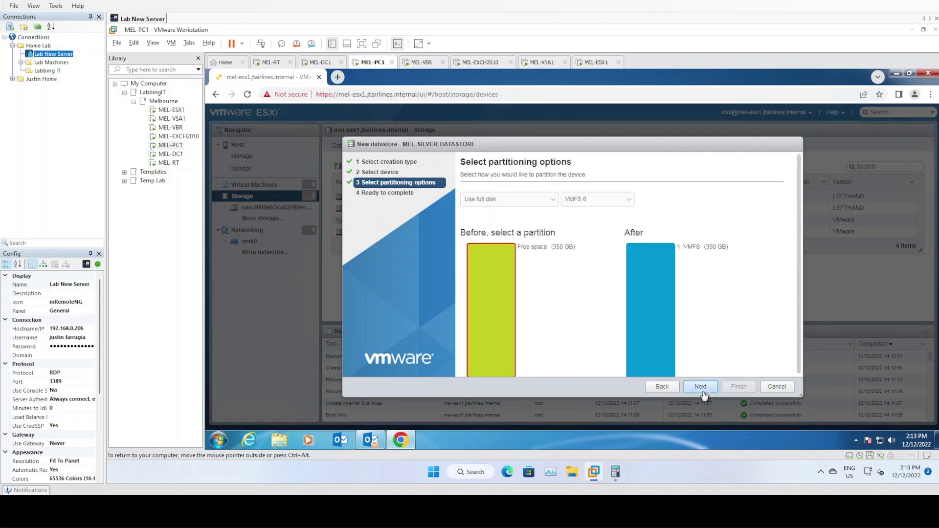
pyautogui.click(703, 391)
pyautogui.click(736, 387)
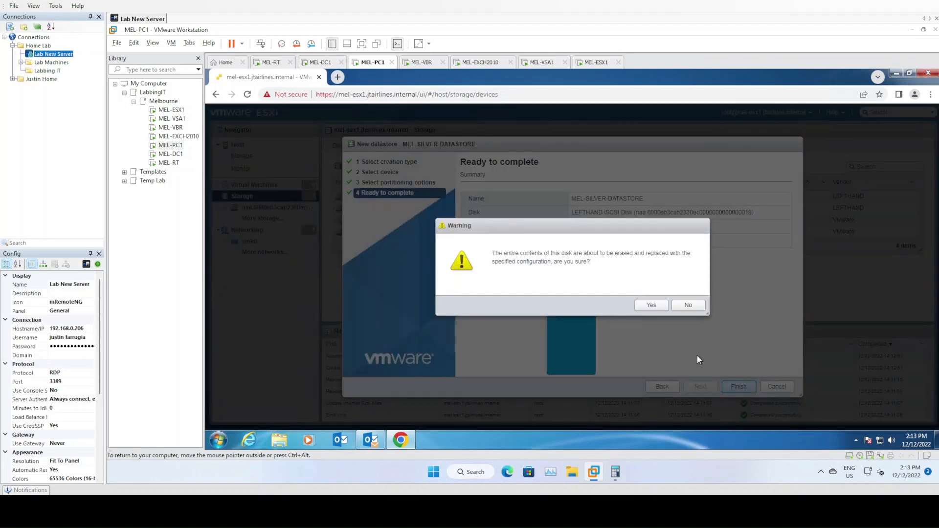
pyautogui.click(660, 305)
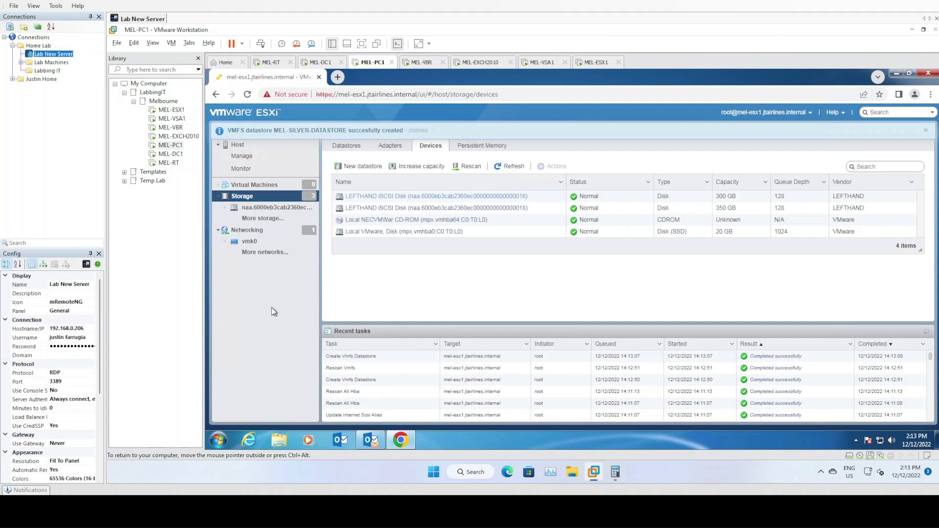
# Check the port groups, then view datastores including MEL-GOLD-DATASTORE (299.75 GB) and MEL-SILVER-DATASTORE (349.75 GB).
pyautogui.click(246, 232)
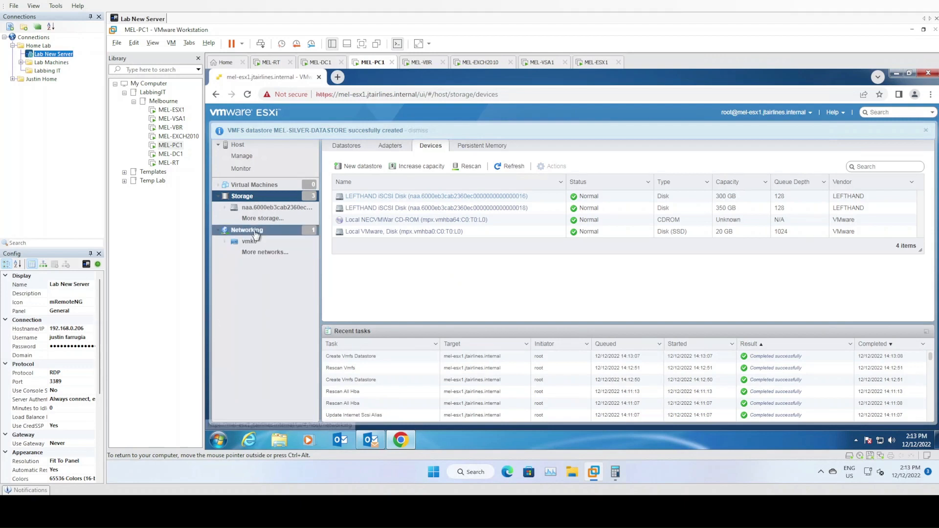
pyautogui.click(219, 230)
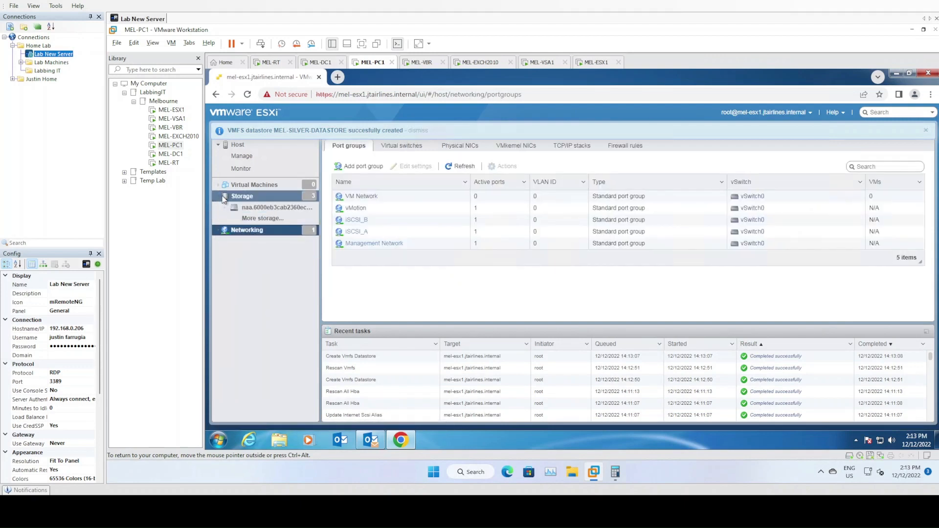
pyautogui.click(219, 197)
pyautogui.click(353, 147)
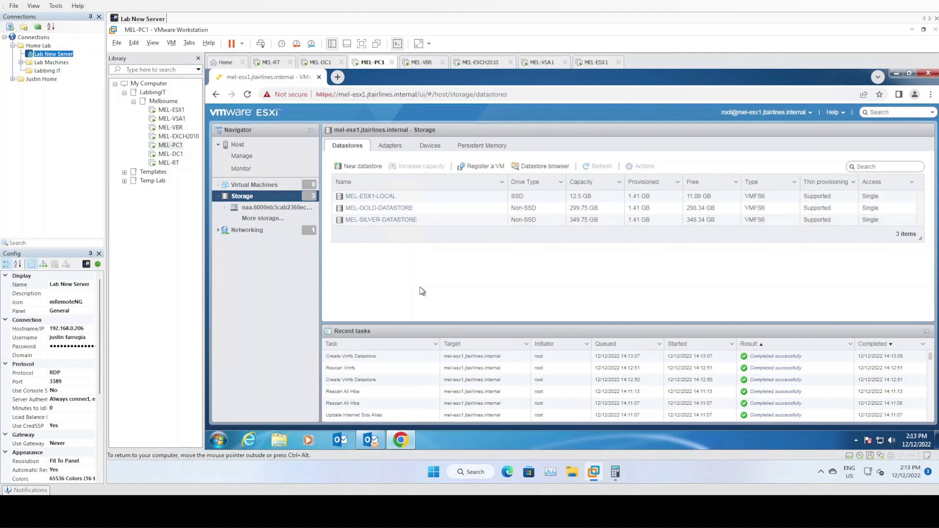
# Start the Create/Register VM wizard and name the new virtual machine test.
pyautogui.click(263, 188)
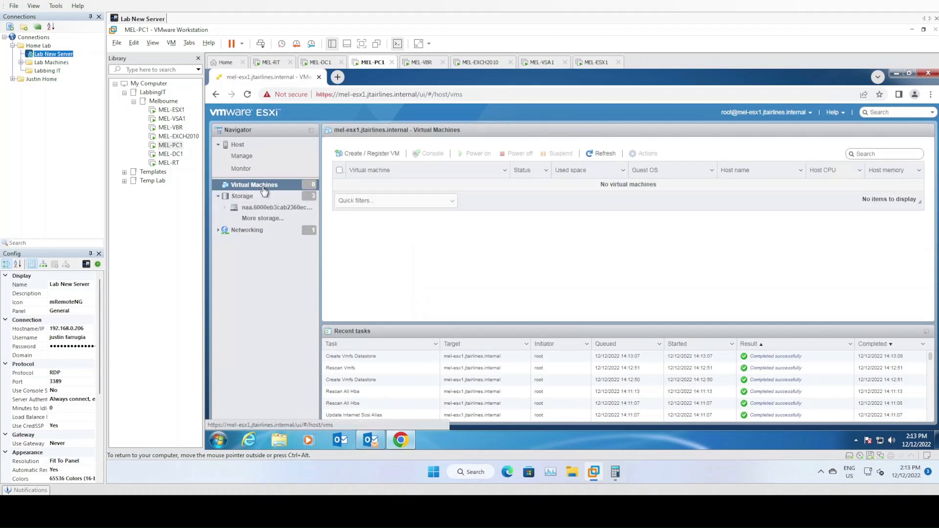
pyautogui.rightClick(264, 190)
pyautogui.click(290, 208)
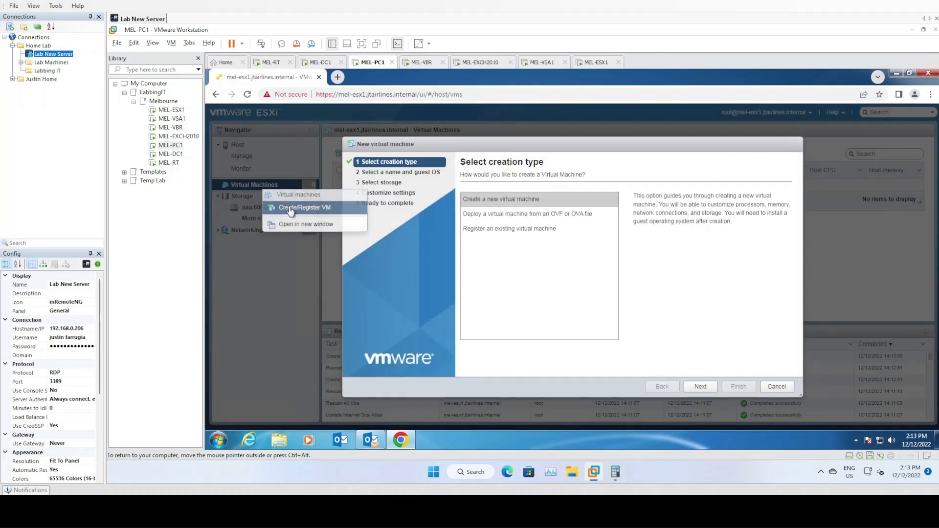
pyautogui.click(701, 387)
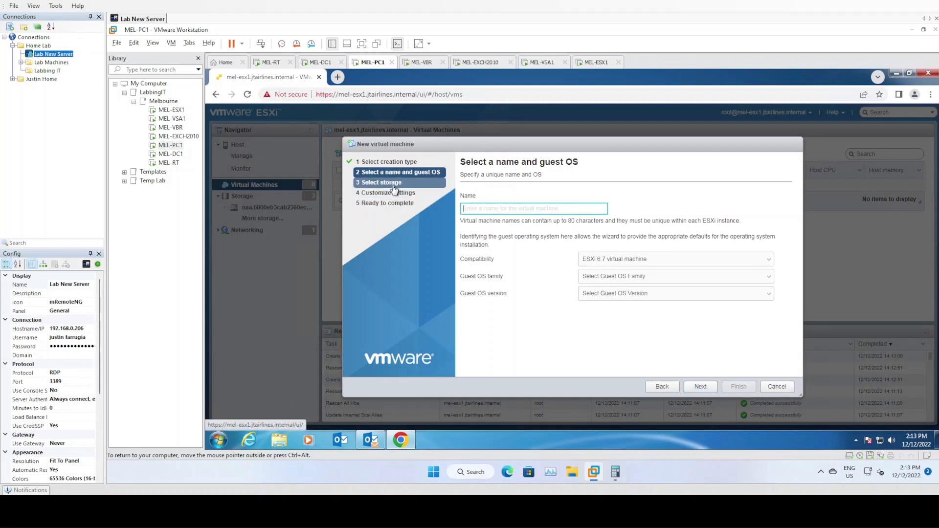
pyautogui.click(488, 209)
pyautogui.write('test')
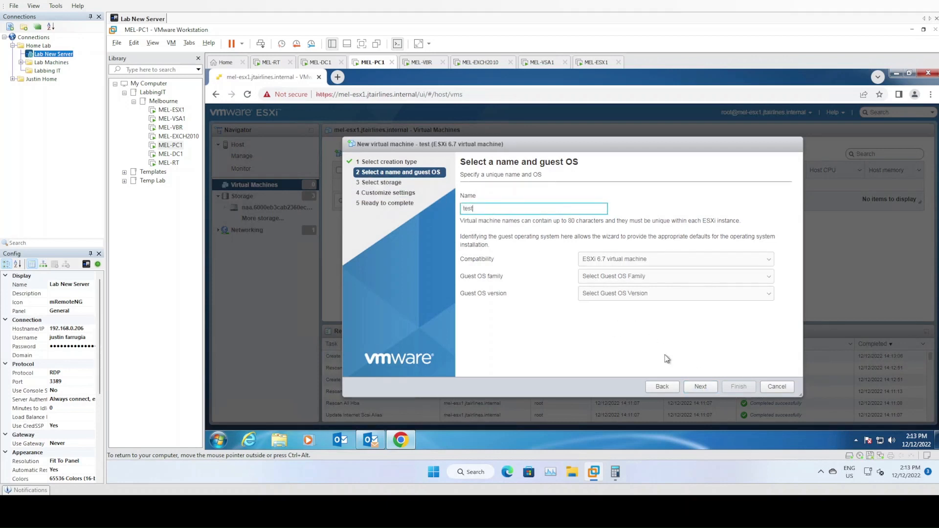
pyautogui.click(700, 386)
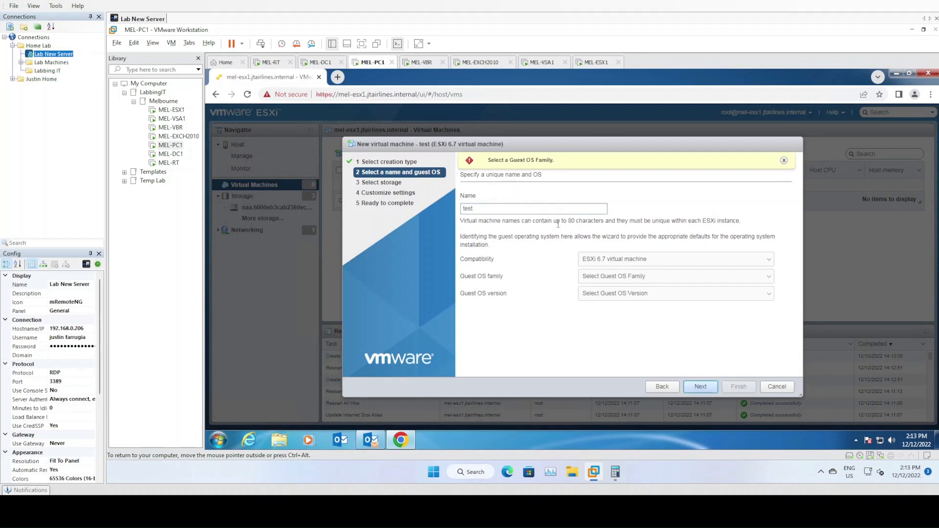
# Set the guest OS to Windows 10 (32-bit) and store the VM on MEL-GOLD-DATASTORE.
pyautogui.click(621, 277)
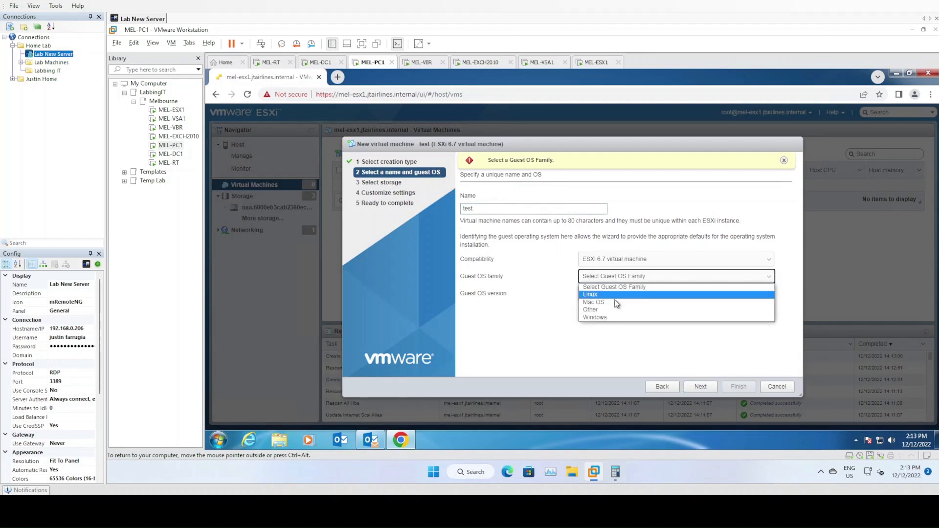
pyautogui.click(611, 317)
pyautogui.click(611, 294)
pyautogui.click(617, 288)
pyautogui.click(632, 293)
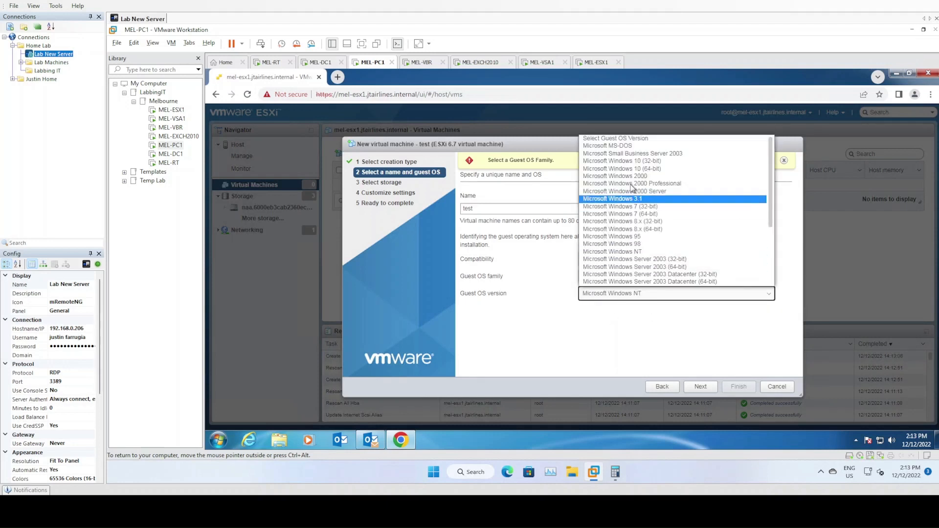
pyautogui.click(631, 168)
pyautogui.click(700, 386)
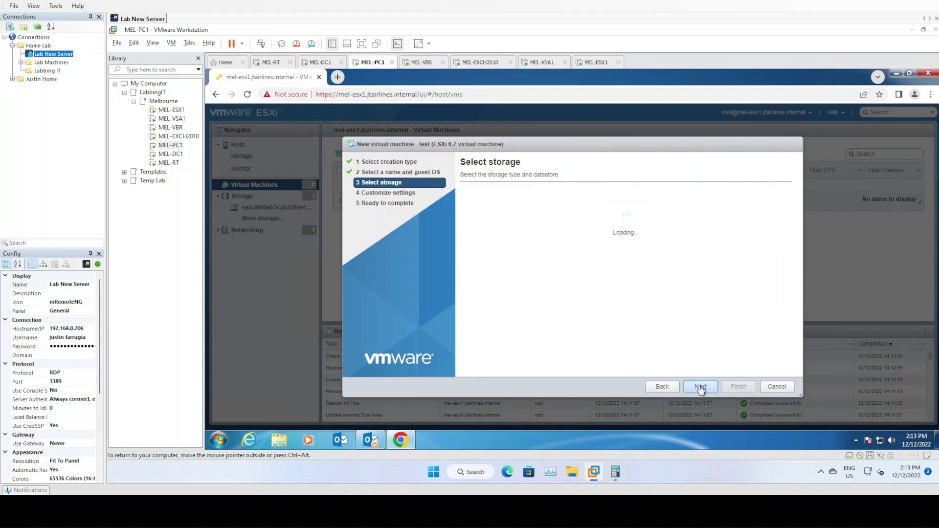
pyautogui.click(546, 273)
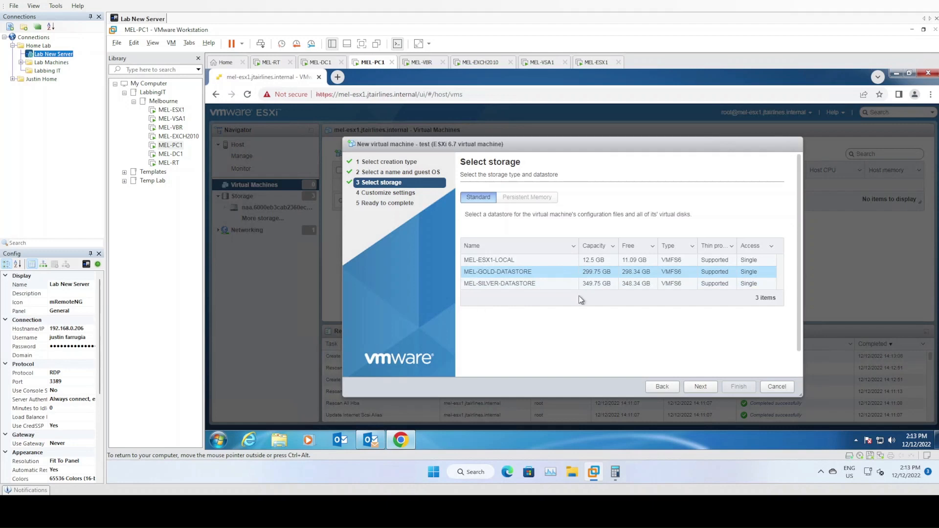
# Keep VM Network as the network for the test VM's adapter.
pyautogui.click(699, 389)
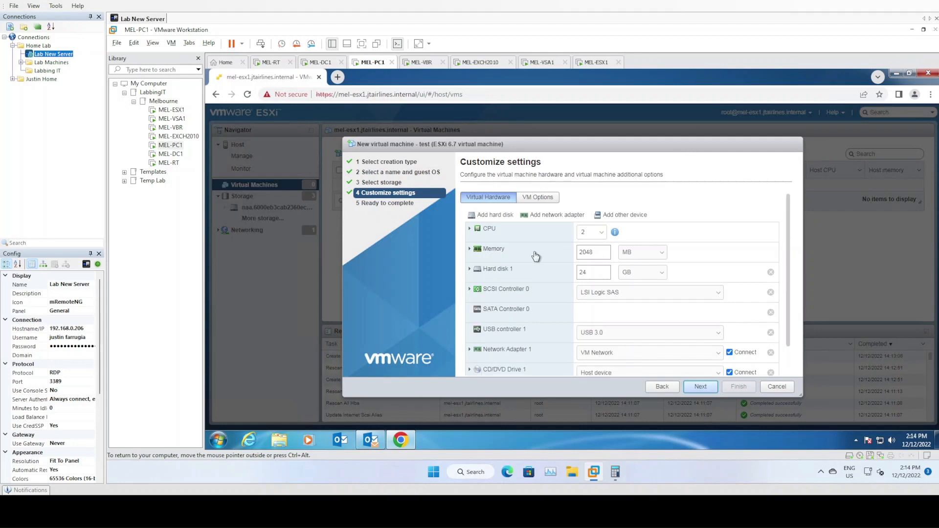
pyautogui.scroll(-1, 535, 256)
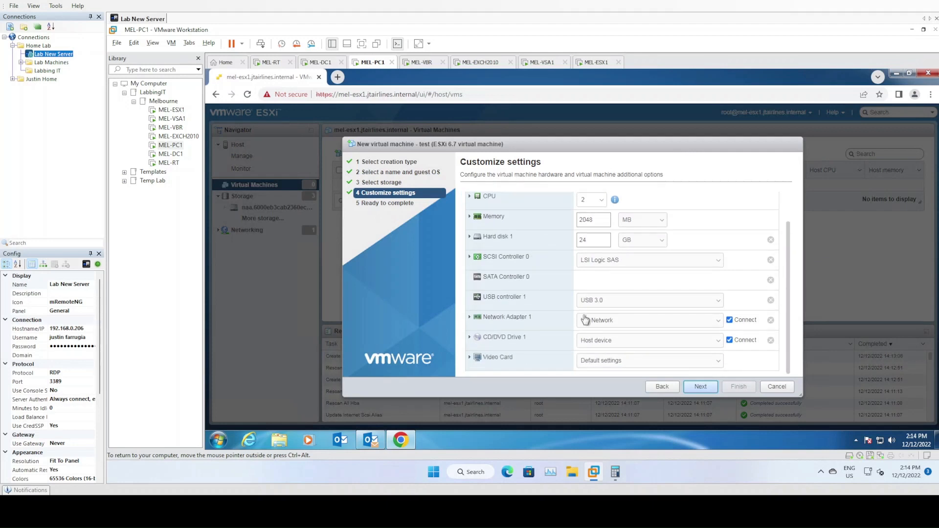
pyautogui.click(635, 324)
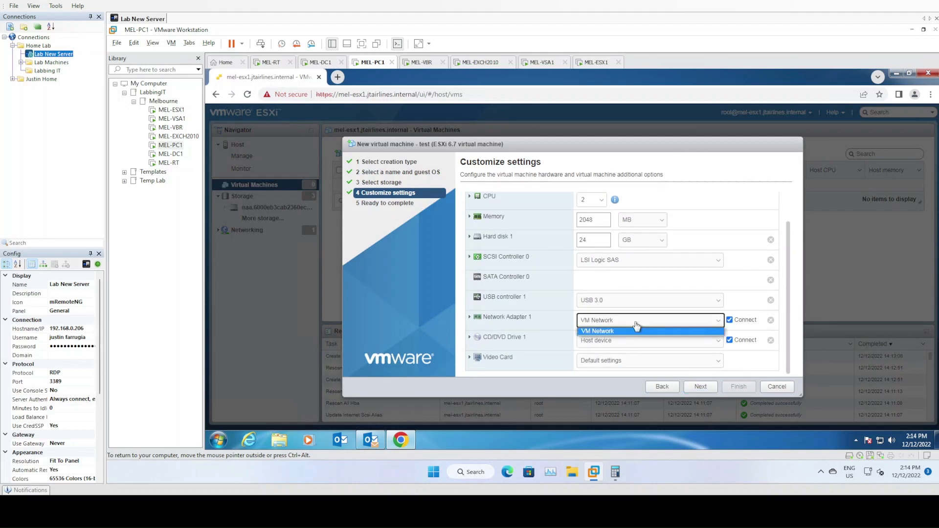
pyautogui.click(636, 326)
pyautogui.click(611, 325)
pyautogui.click(614, 332)
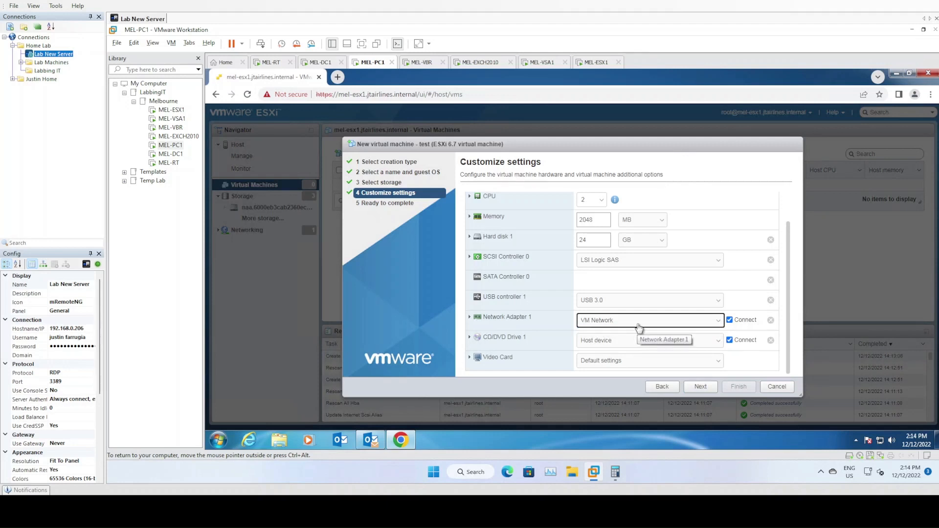
# Set Network Adapter 1 type to VMXNET 3, review the summary, and cancel the wizard.
pyautogui.click(469, 318)
pyautogui.scroll(-1, 528, 325)
pyautogui.click(590, 319)
pyautogui.click(606, 340)
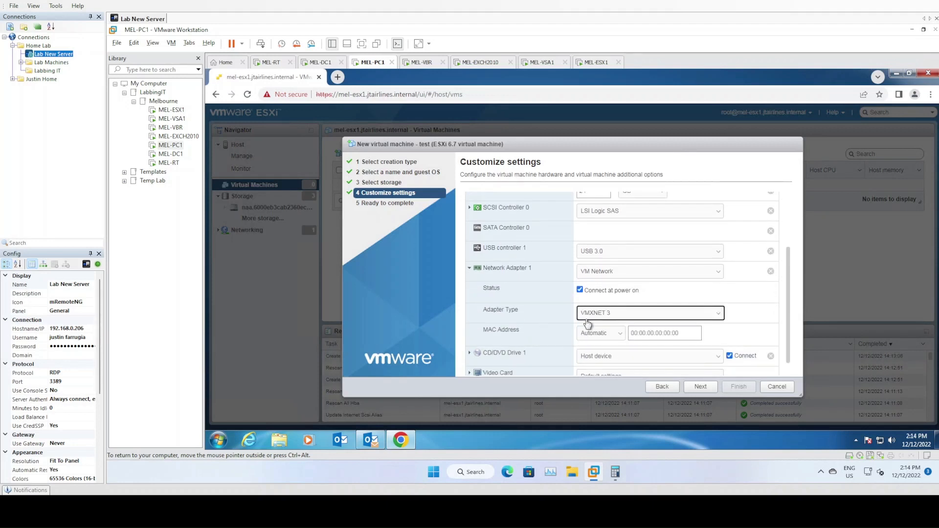
pyautogui.click(470, 267)
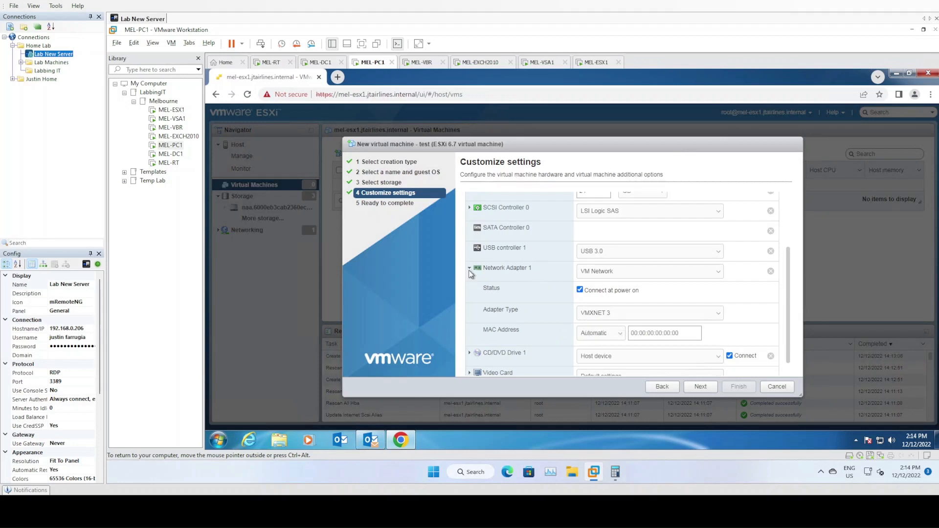
pyautogui.scroll(1, 521, 233)
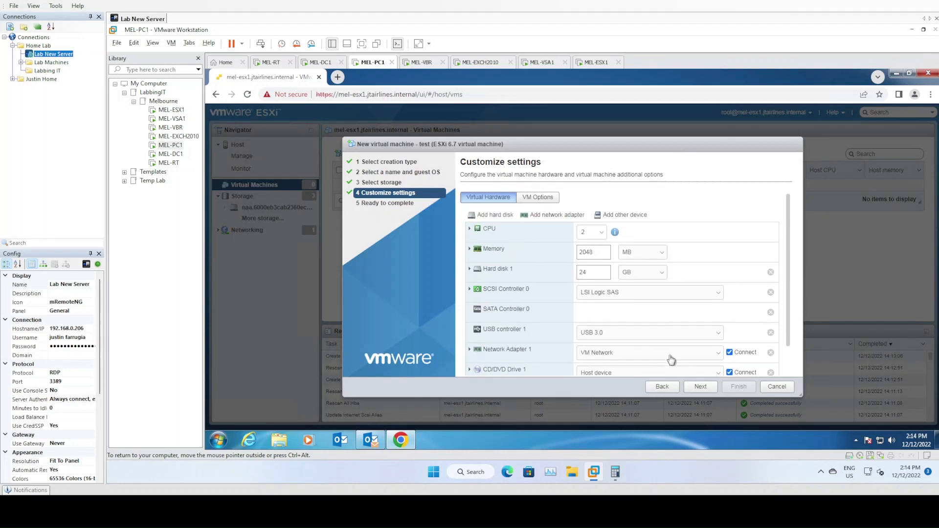
pyautogui.click(701, 386)
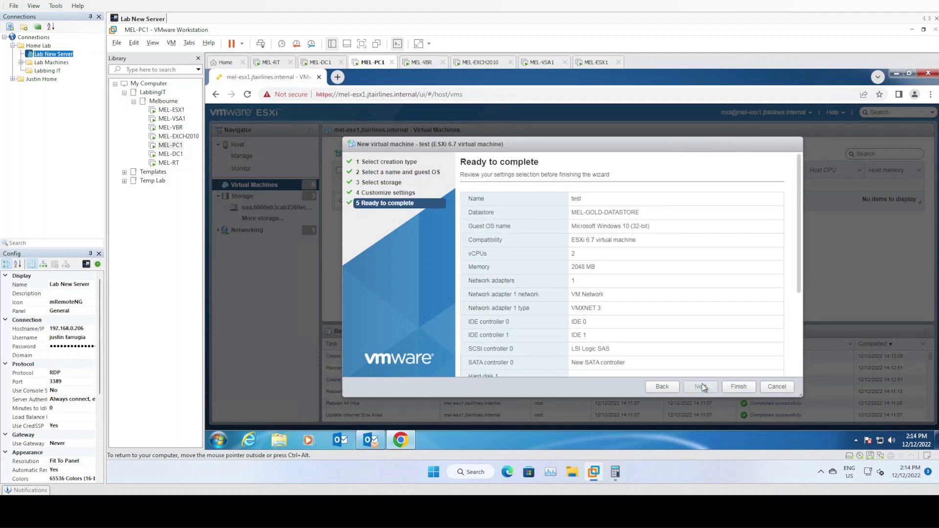
pyautogui.click(785, 388)
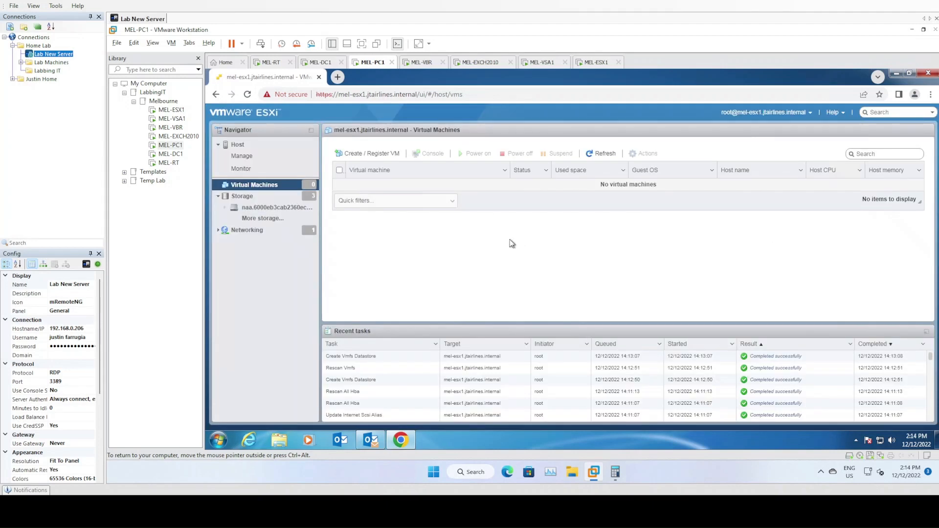
pyautogui.click(219, 196)
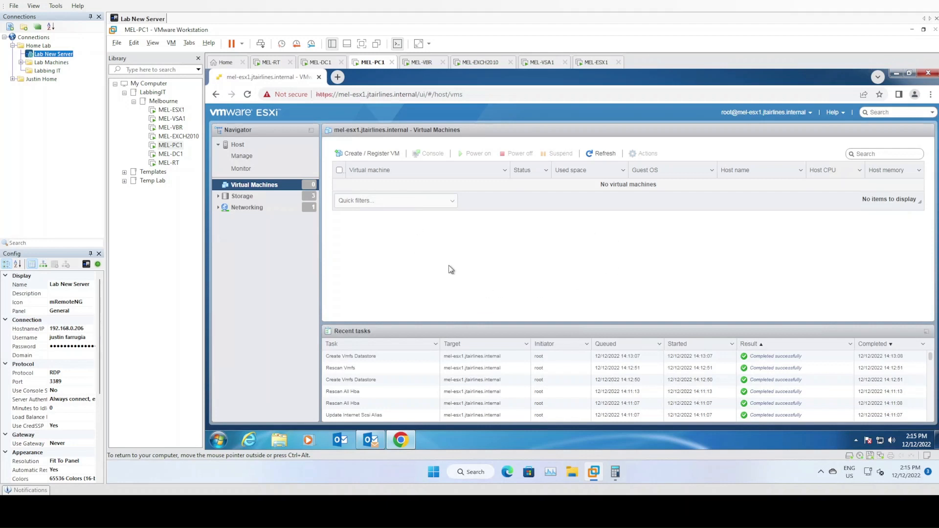
pyautogui.click(334, 93)
pyautogui.click(346, 94)
pyautogui.moveTo(340, 94); pyautogui.dragTo(492, 92)
pyautogui.click(490, 92)
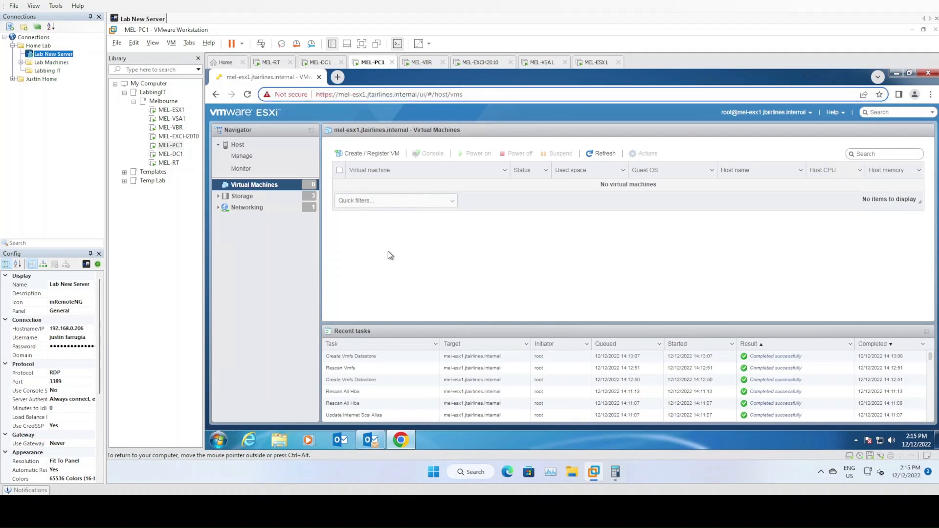